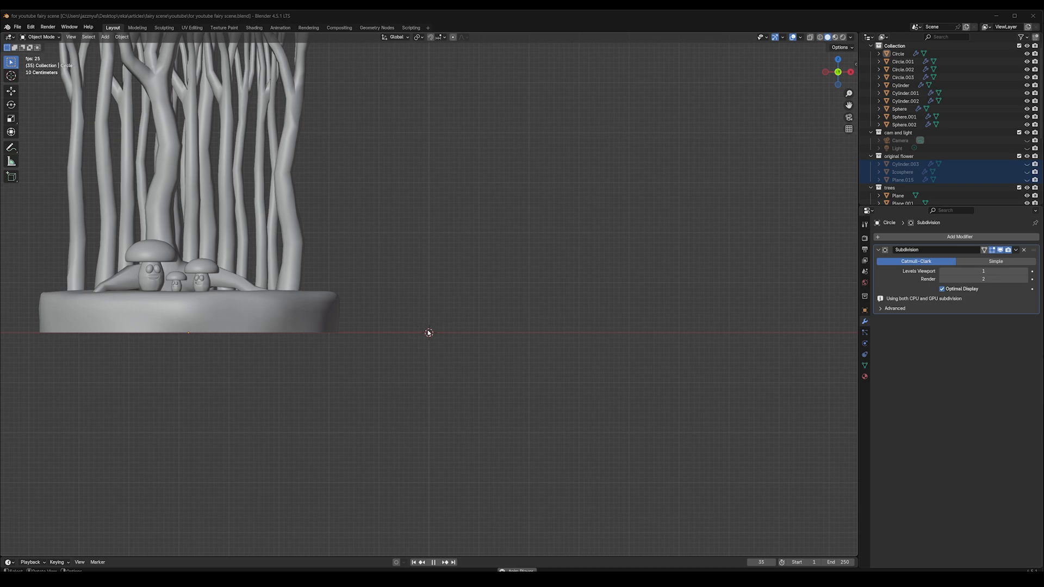
Step: Snap the 3D cursor to the world origin and add a mesh plane there
key("shift+s")
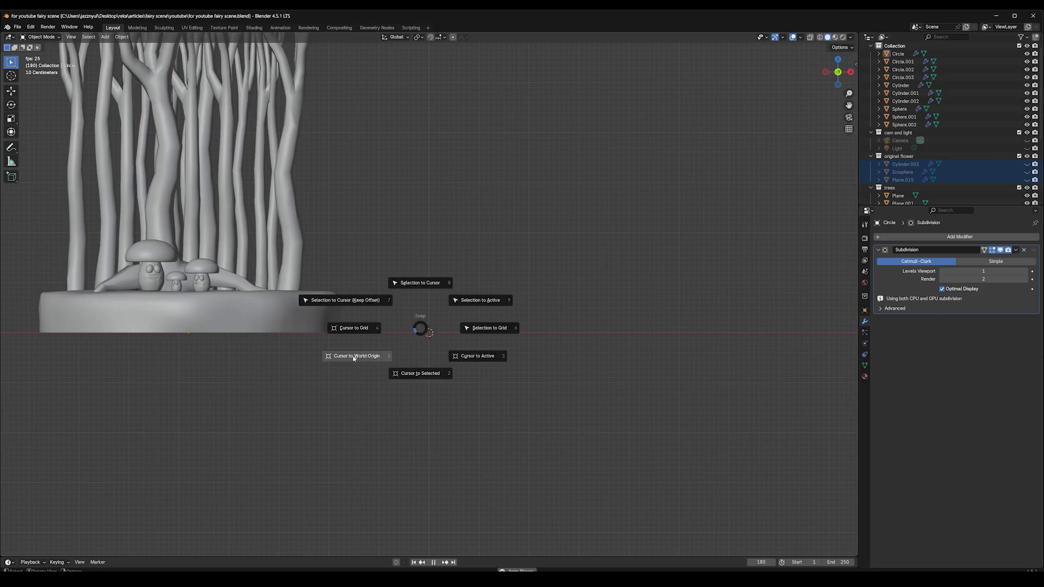
left_click(353, 359)
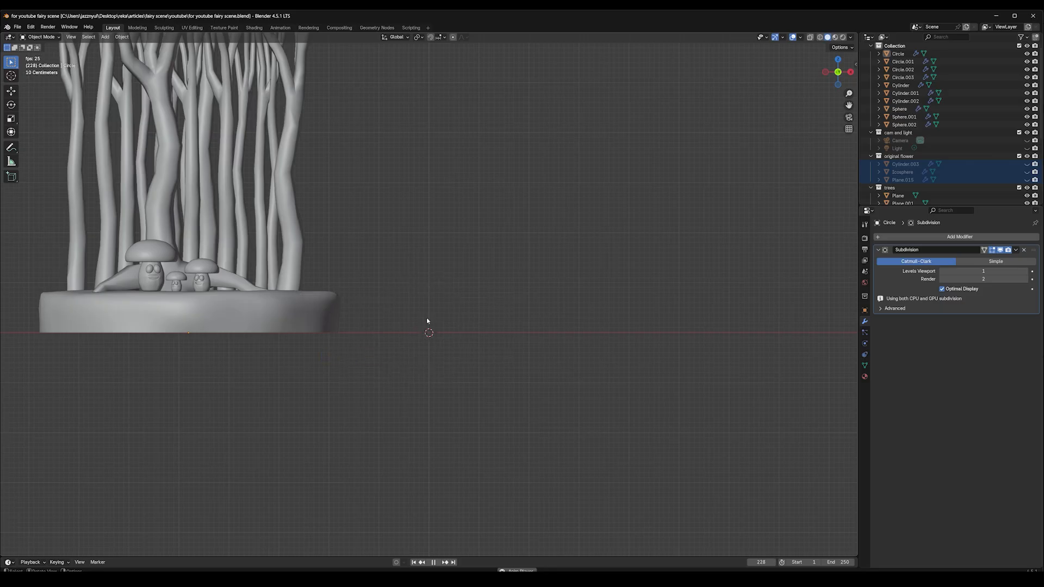
scroll(438, 331, "up", 3)
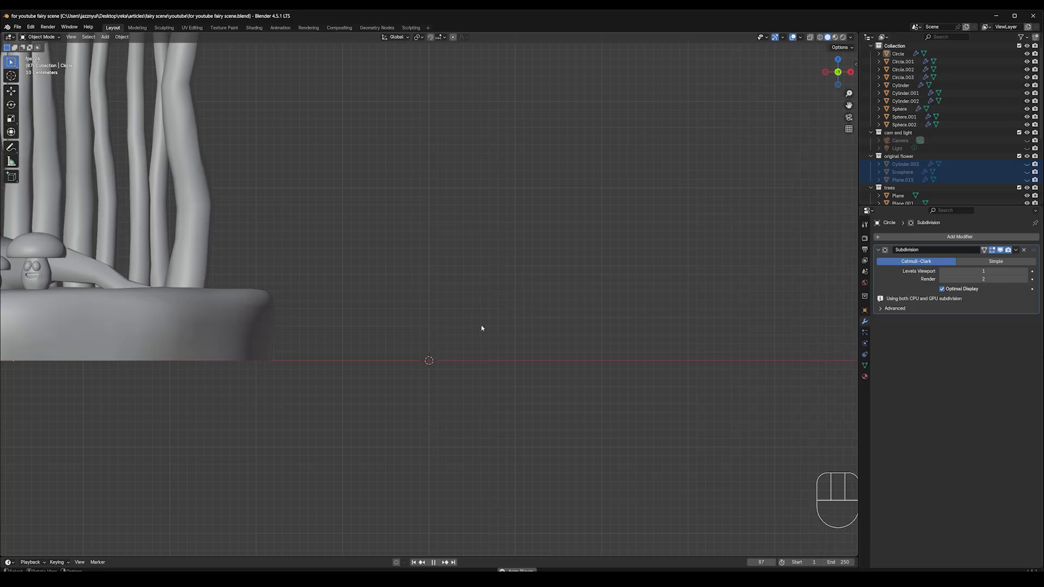
key("shift+a")
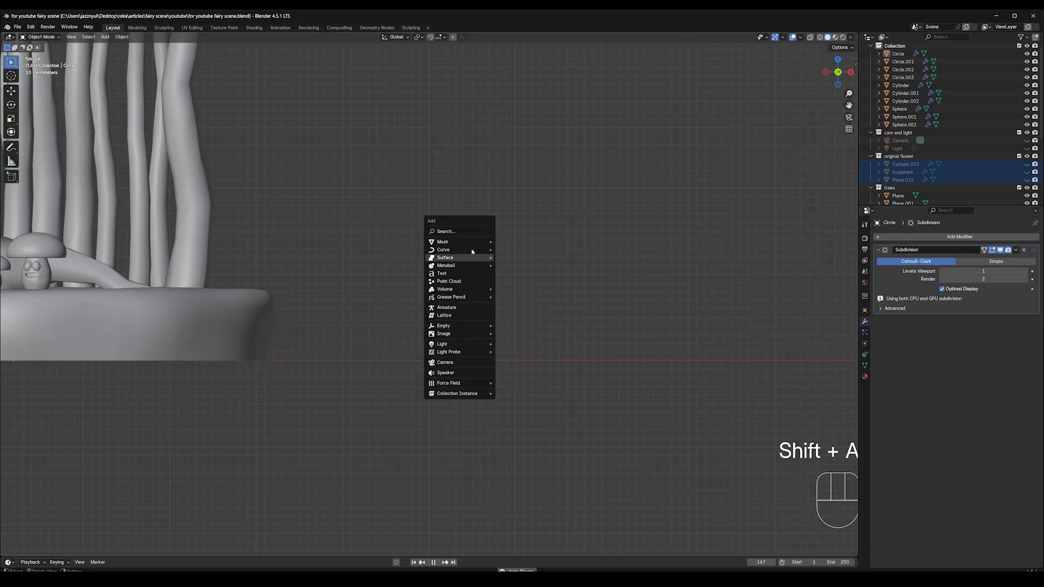
mouse_move(476, 242)
left_click(533, 242)
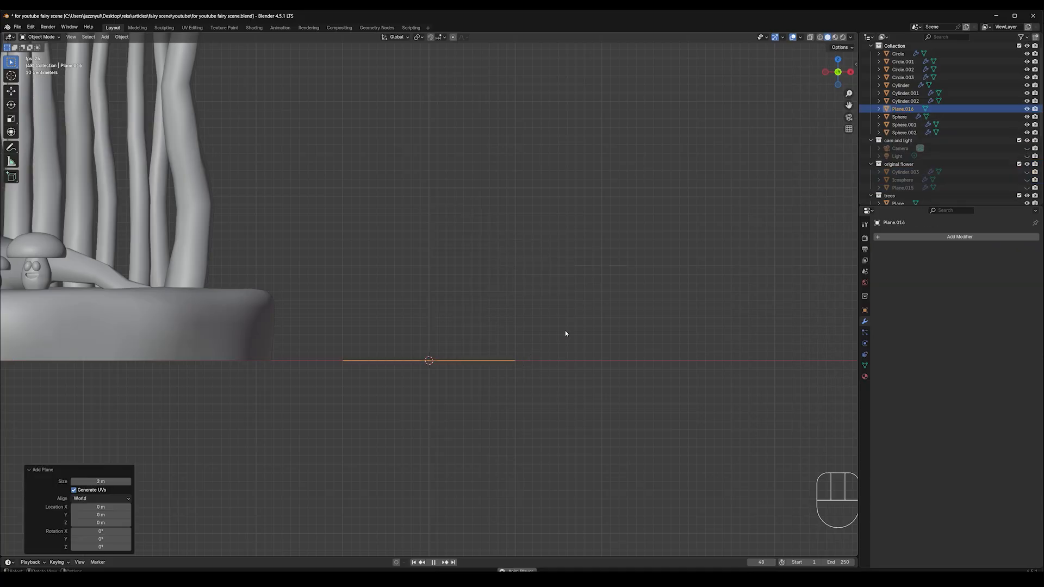
Step: Shrink the plane to about 0.34 m wide and move it along X so one edge sits at the world origin
key("s")
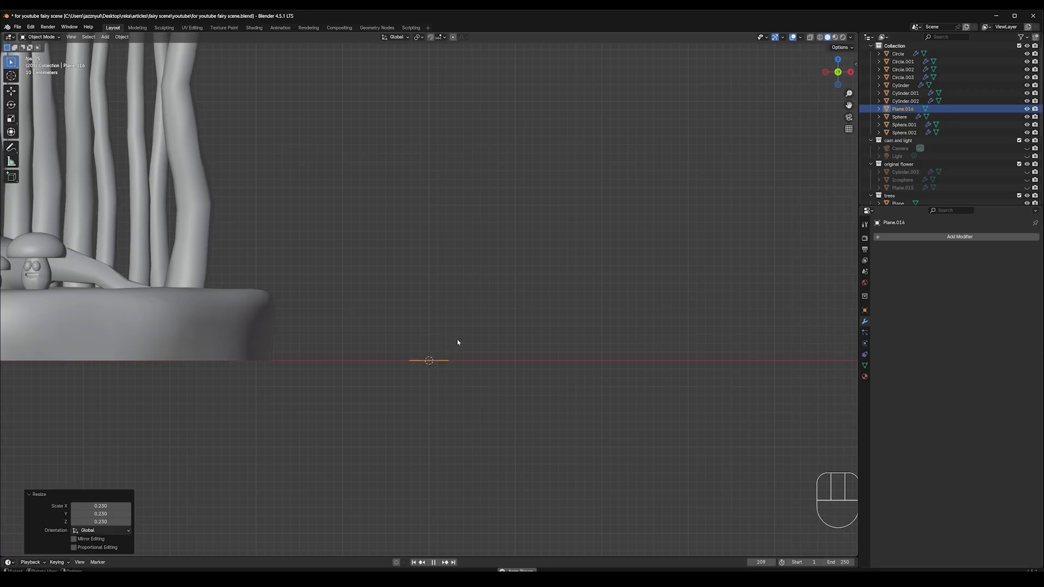
left_click(457, 343)
key("g")
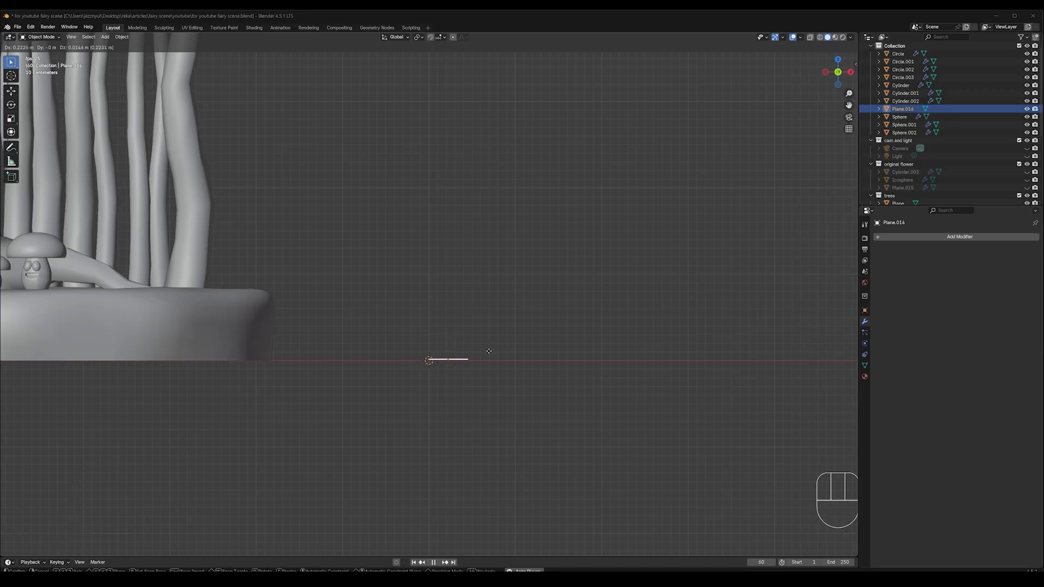
left_click(489, 353)
key("s")
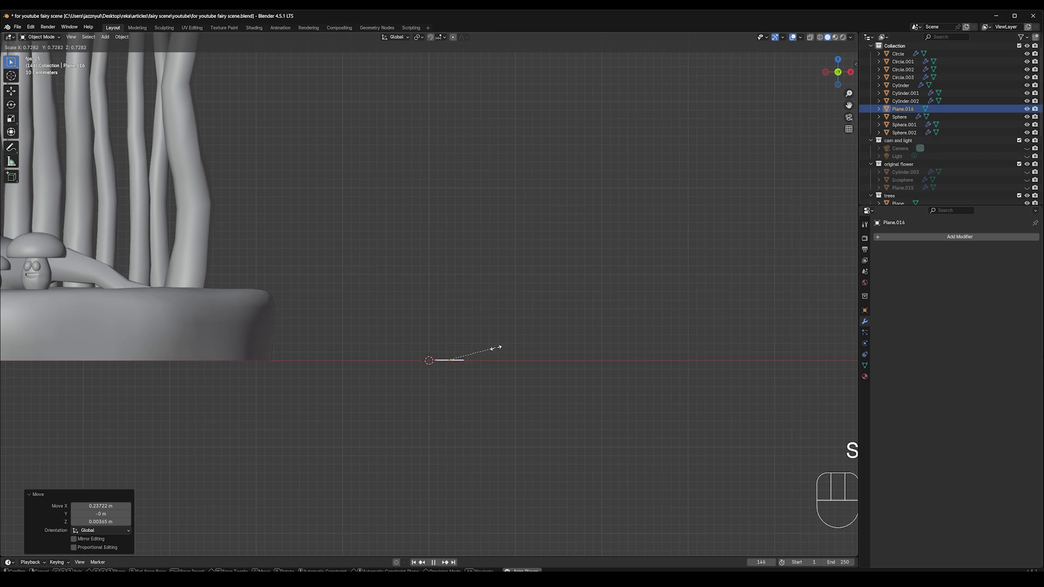
left_click(492, 347)
key("g")
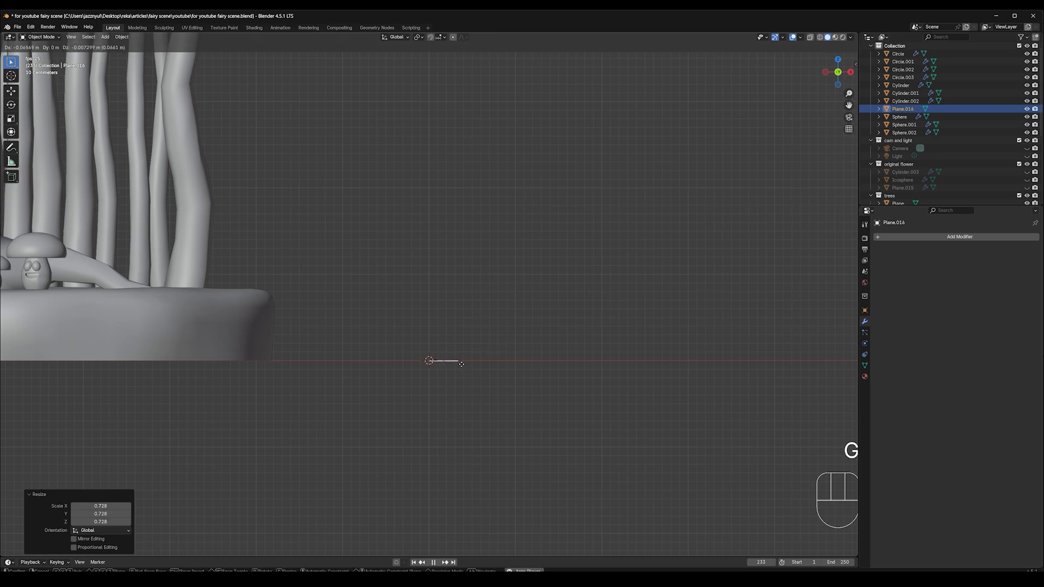
left_click(461, 363)
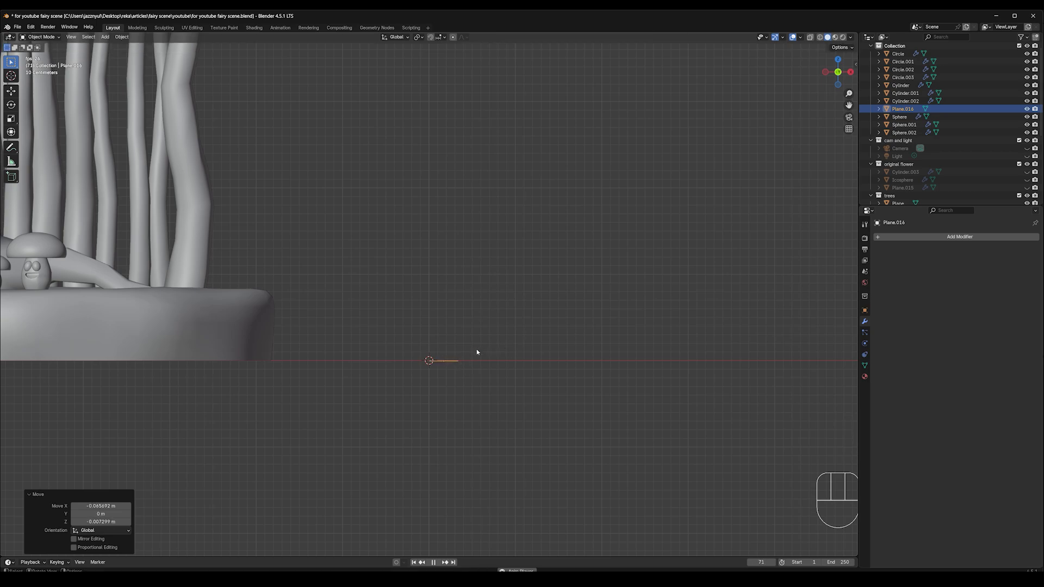
Step: Apply all transforms to the plane and check its dimensions
scroll(474, 355, "up", 3)
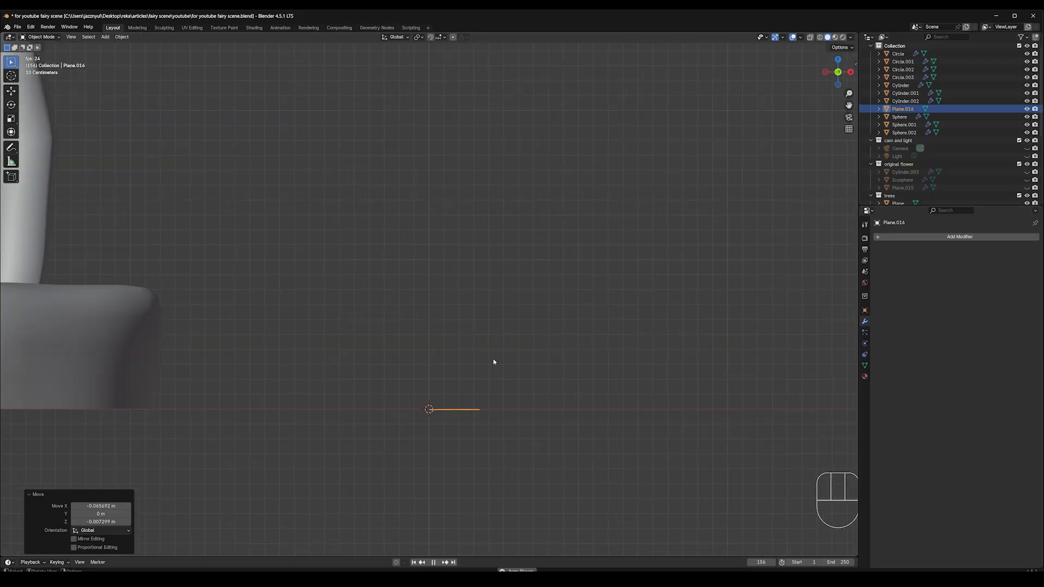
scroll(493, 362, "down", 1)
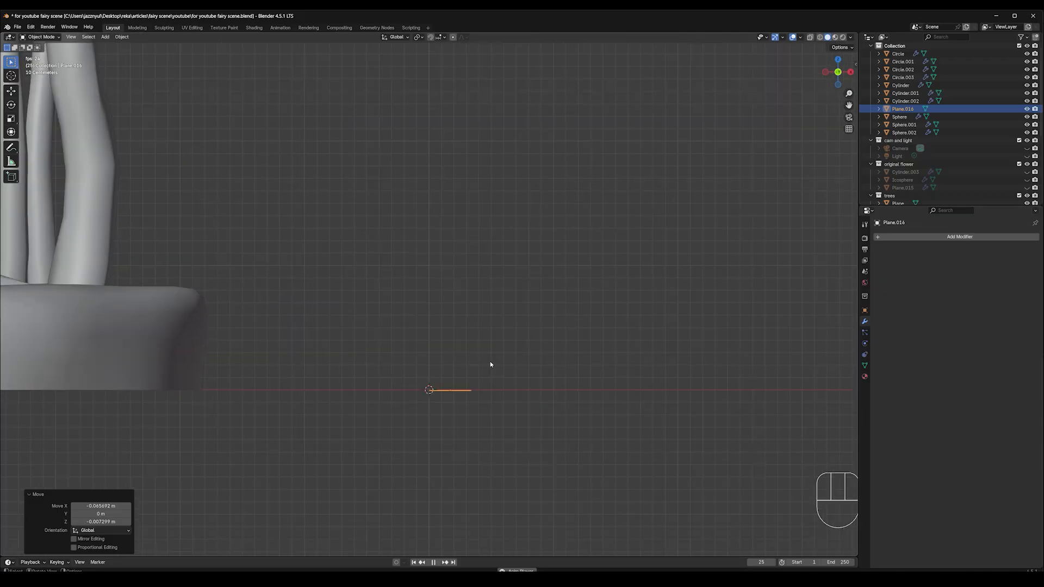
key("ctrl+a")
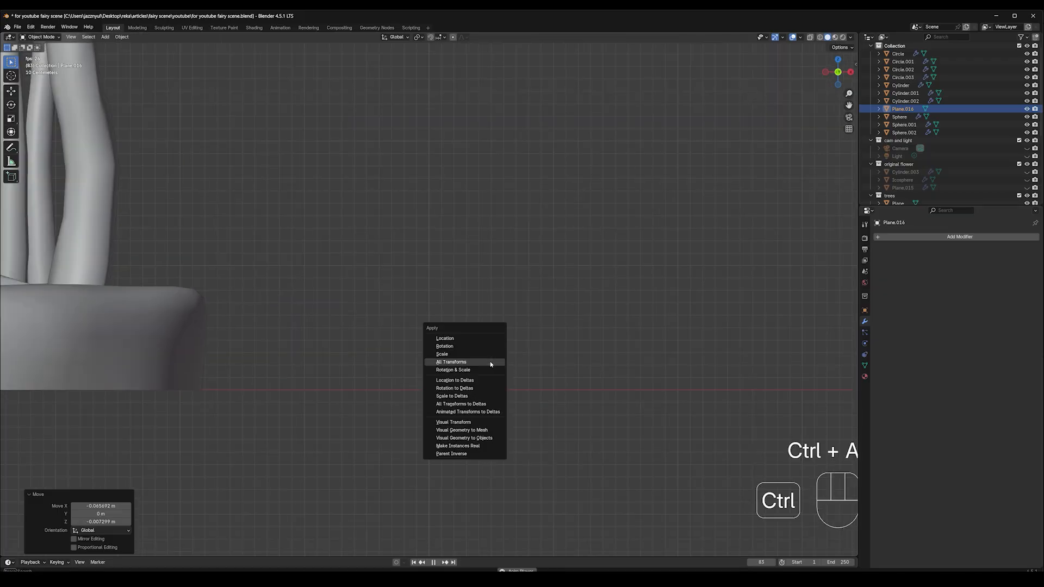
left_click(470, 363)
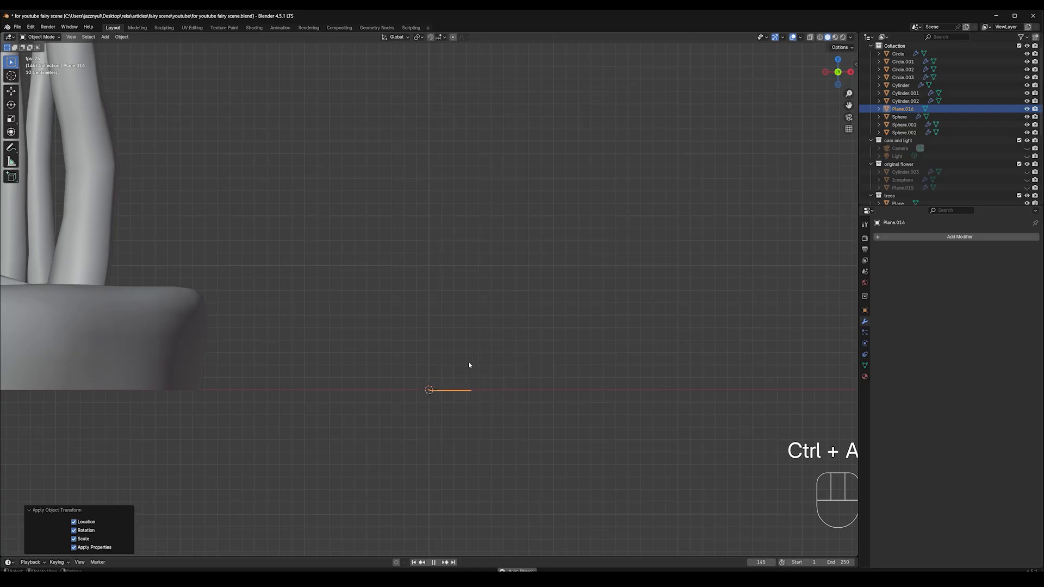
key("n")
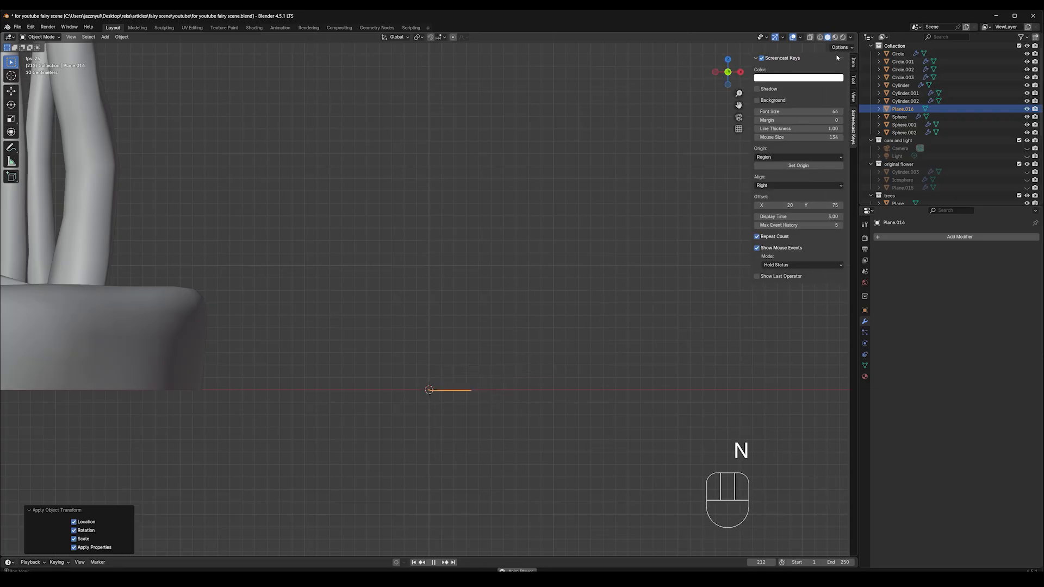
left_click(855, 61)
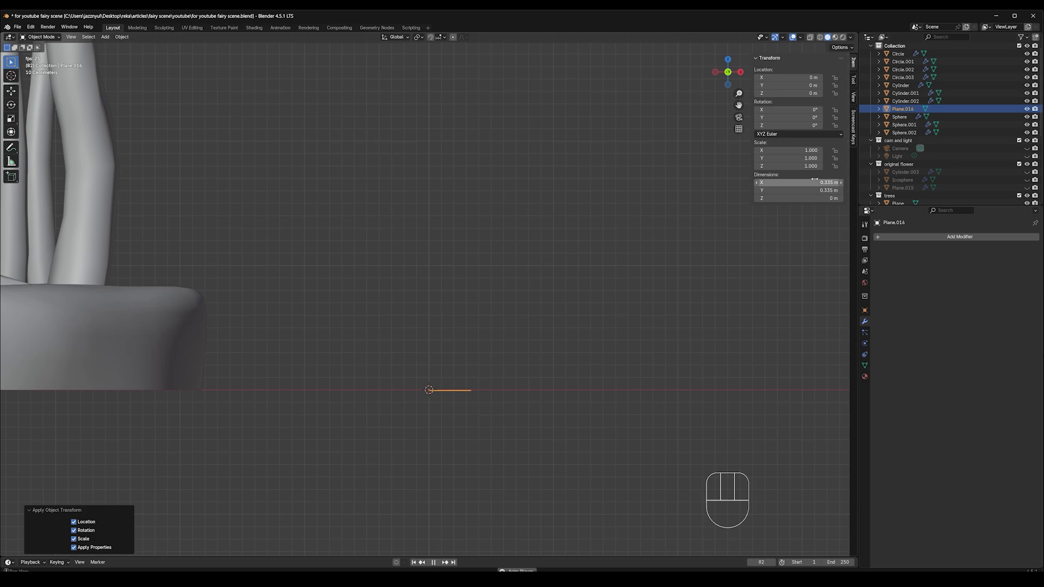
key("n")
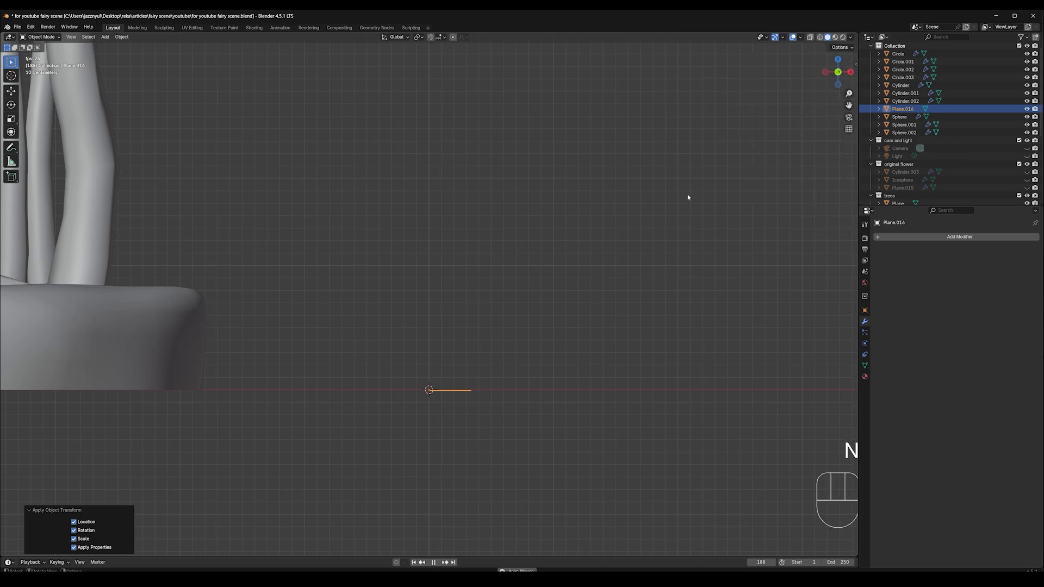
Step: Edit the plane's mesh from the top view and add four evenly spaced, centred loop cuts running along Y
key("Tab")
middle_click_drag(685, 193, 665, 262)
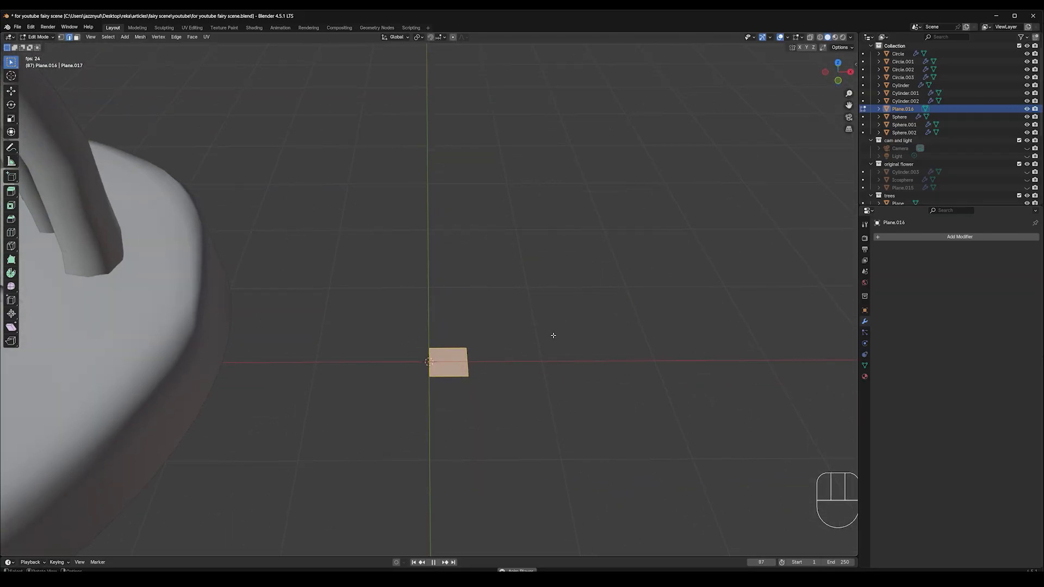
key("KP_7")
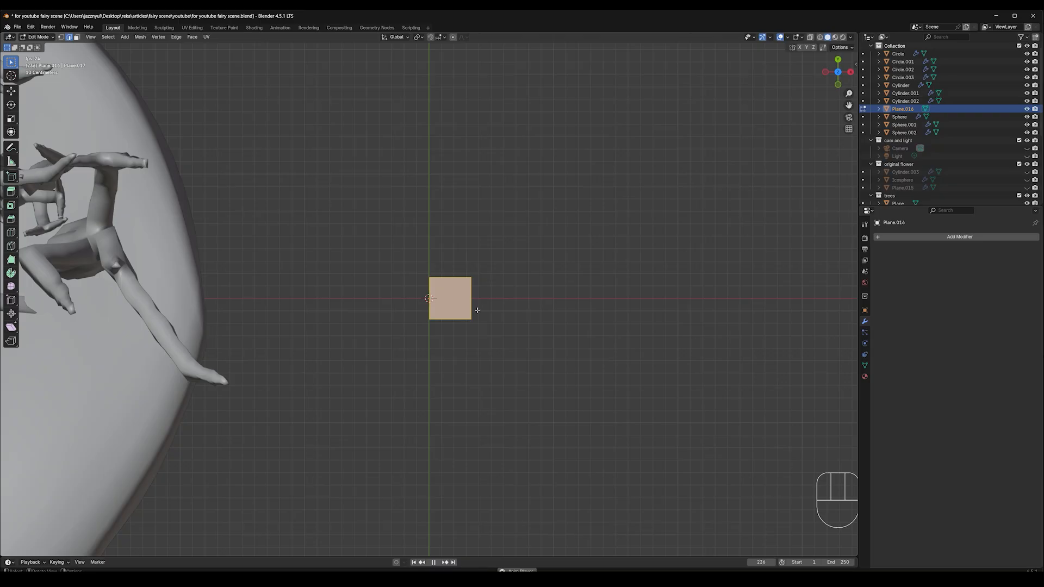
key("ctrl+z")
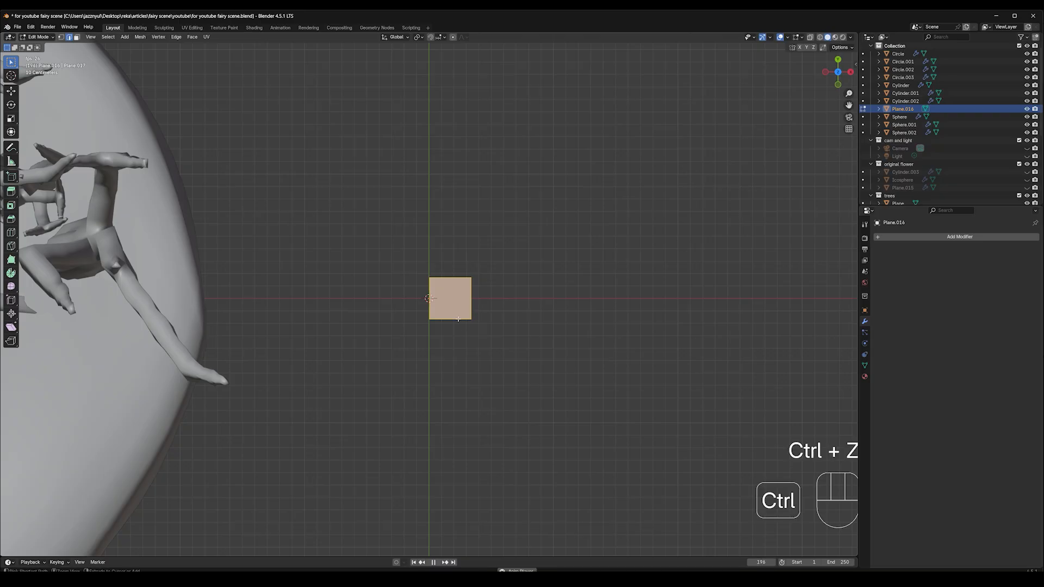
key("ctrl+r")
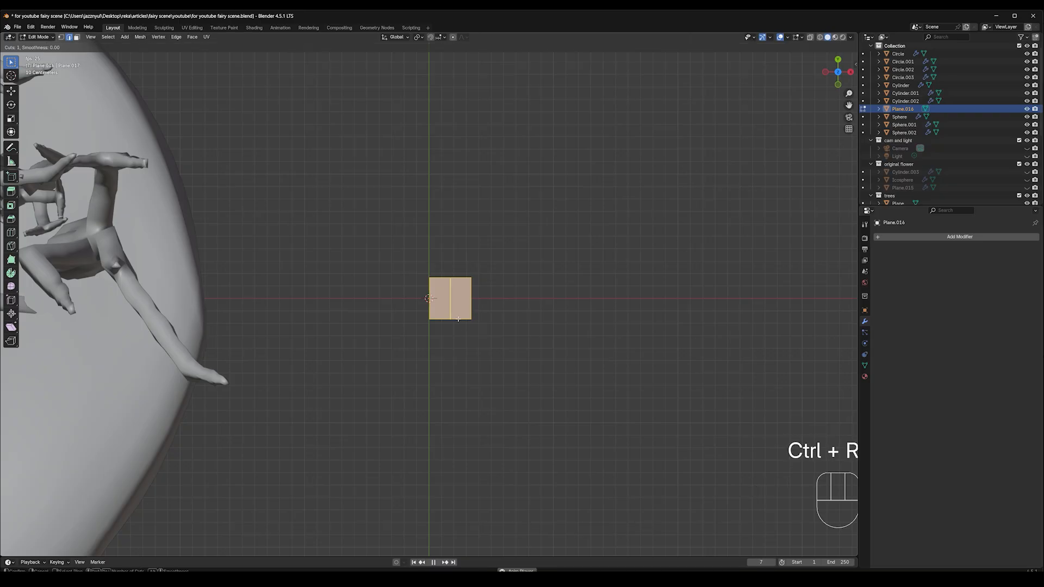
scroll(458, 319, "up", 1)
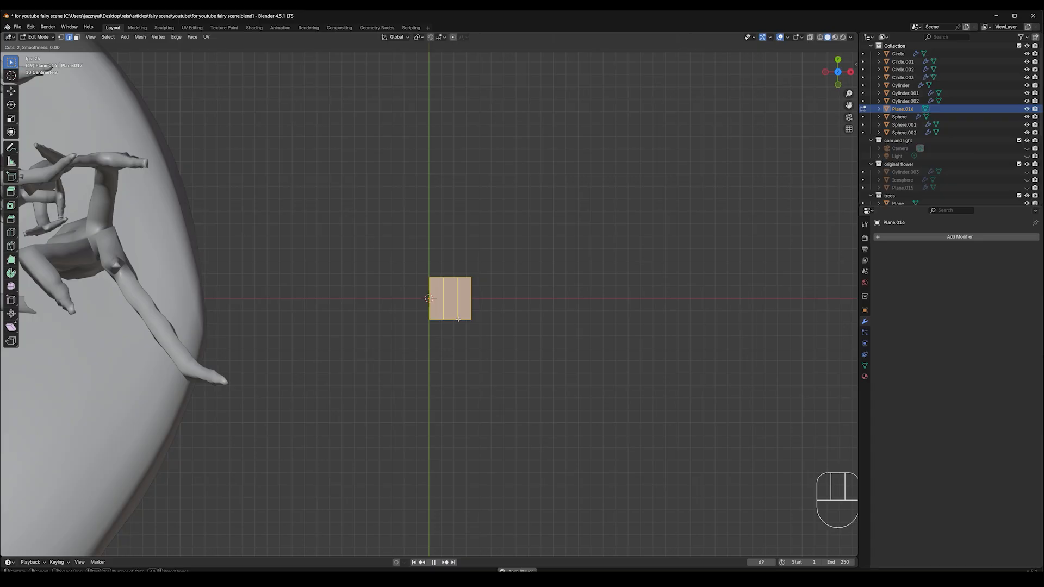
scroll(458, 319, "up", 1)
scroll(458, 319, "up", 1)
left_click(458, 320)
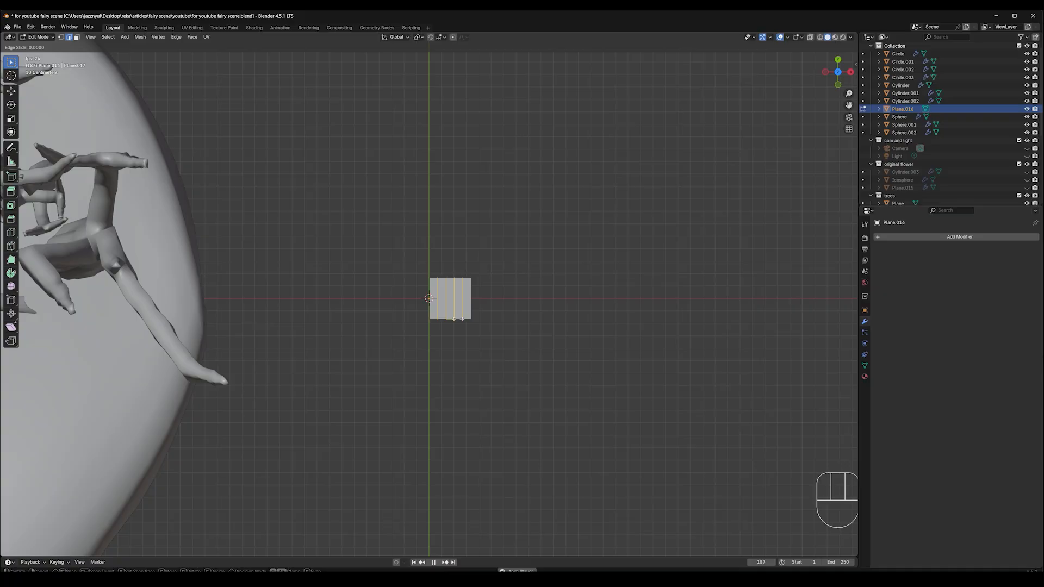
right_click(458, 319)
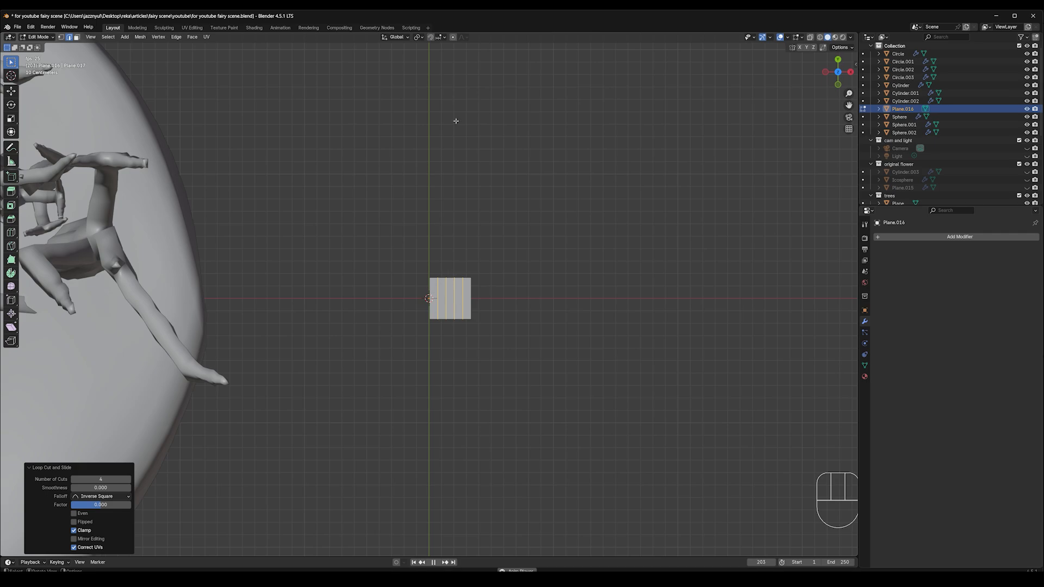
Step: Enable proportional editing and scale the plane's edge at the origin to about 0.224 with a proportional size of 0.42
left_click(453, 38)
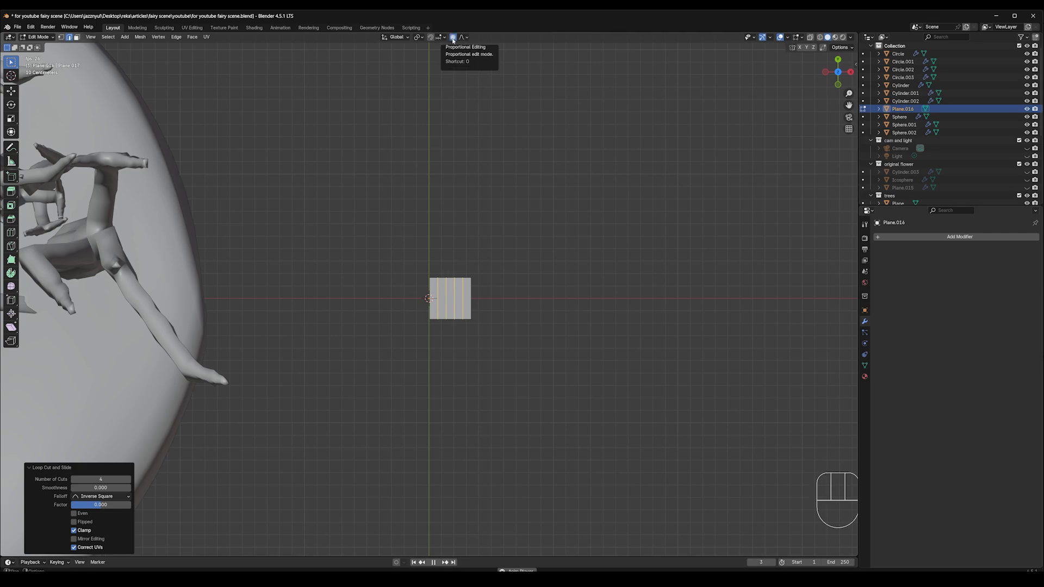
left_click(429, 284)
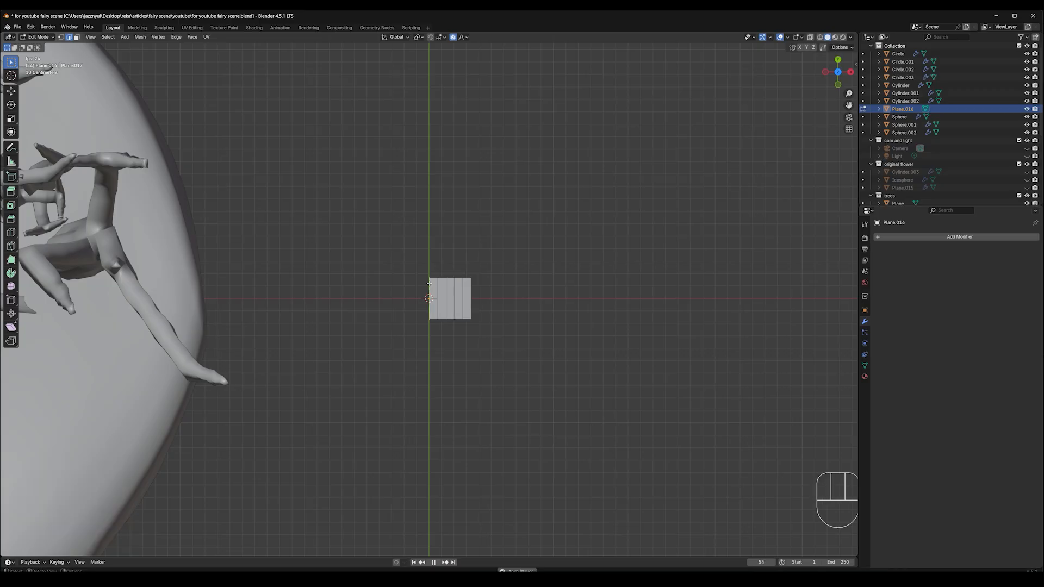
key("s")
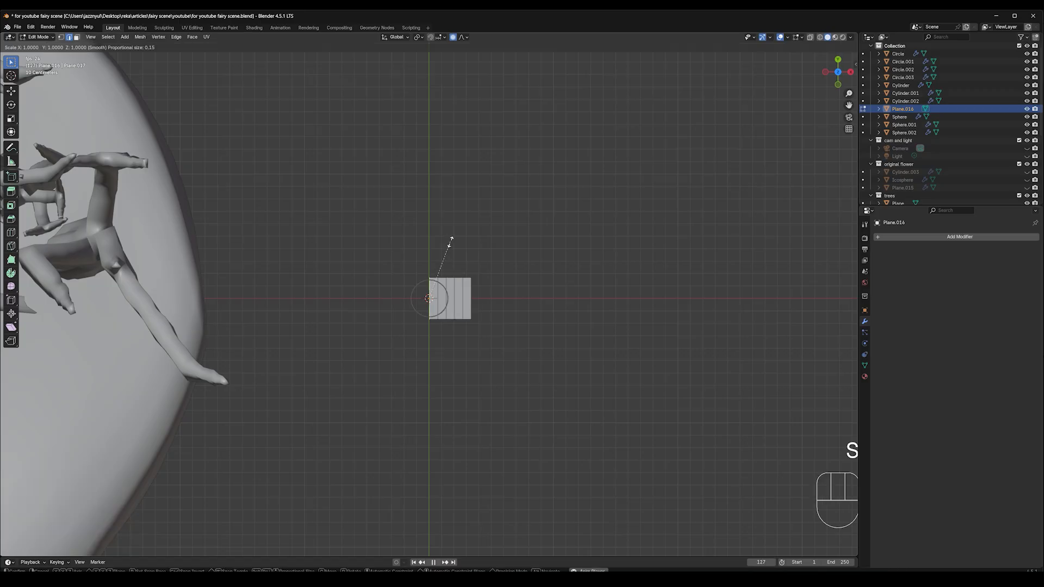
scroll(451, 239, "down", 1)
scroll(451, 240, "down", 3)
scroll(452, 239, "down", 1)
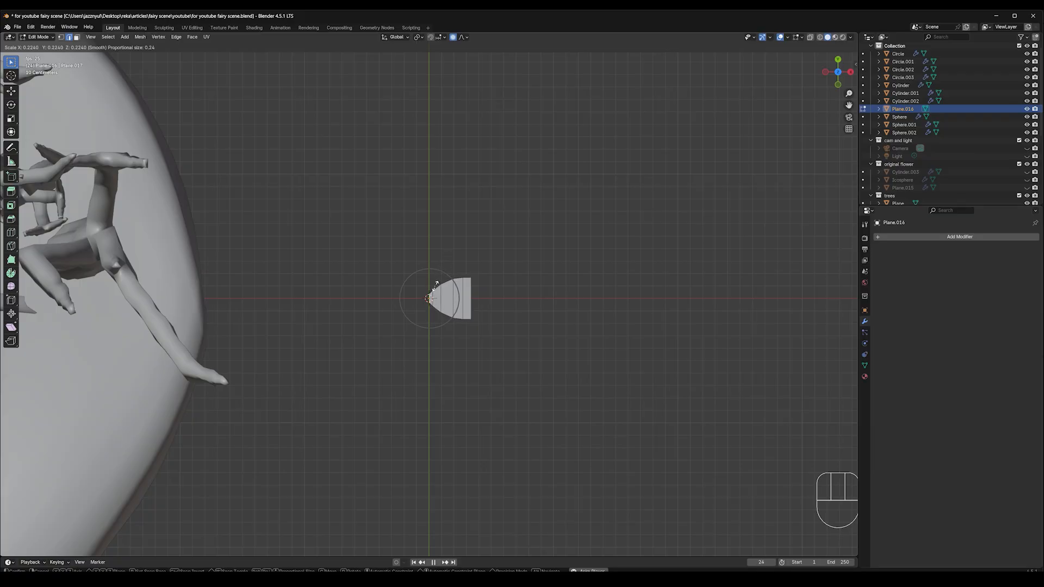
scroll(435, 283, "down", 6)
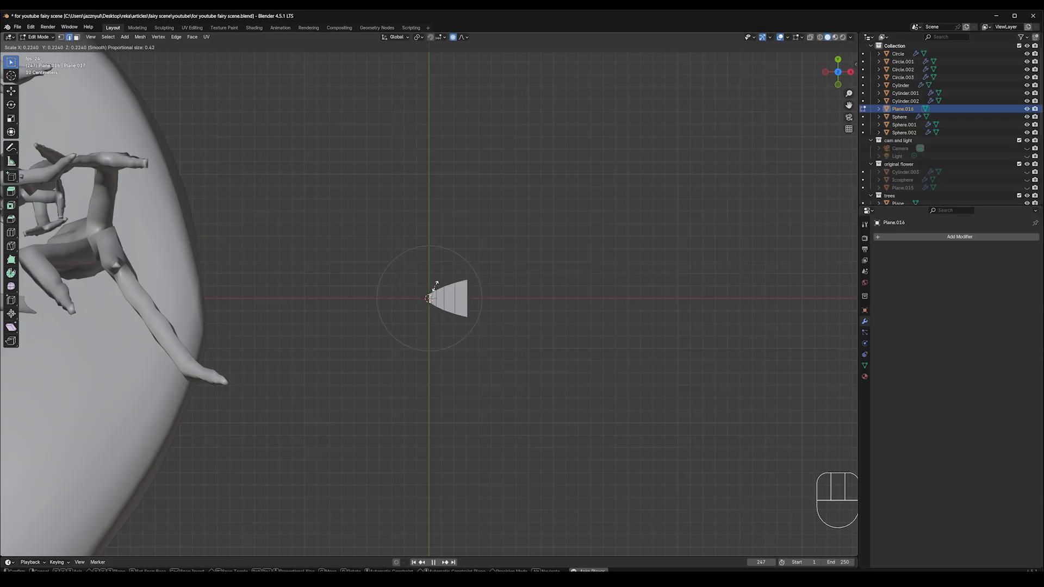
left_click(436, 283)
Step: Narrow the outer edge and refine the edge near the origin with proportional scaling to form a slim, leaf-like outline
key("s")
left_click(474, 299)
key("s")
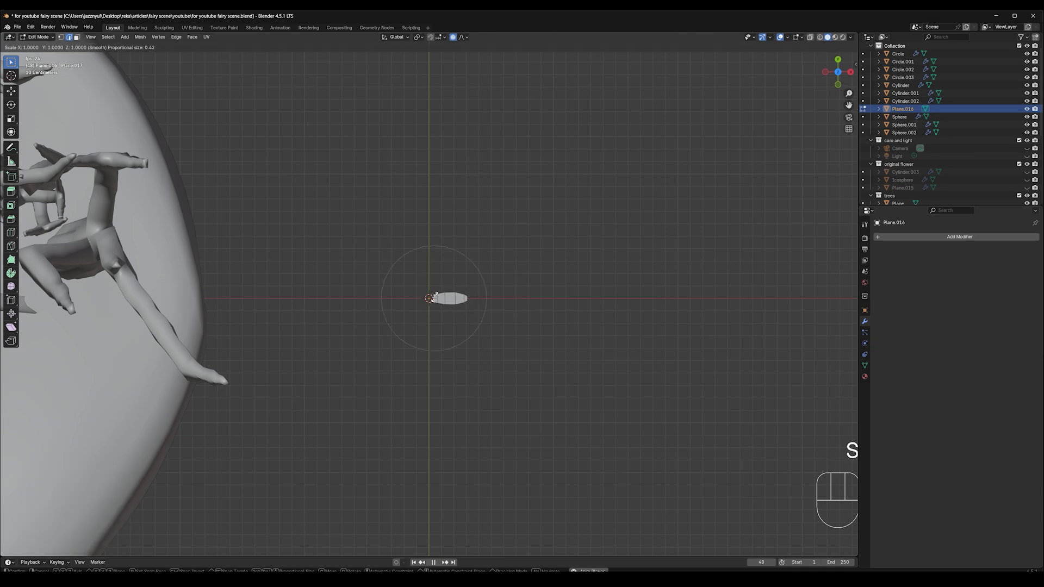
scroll(436, 296, "up", 5)
right_click(439, 291)
key("s")
left_click(442, 289)
Step: Turn off proportional editing and shrink the end edge nearest the origin on its own
left_click(453, 37)
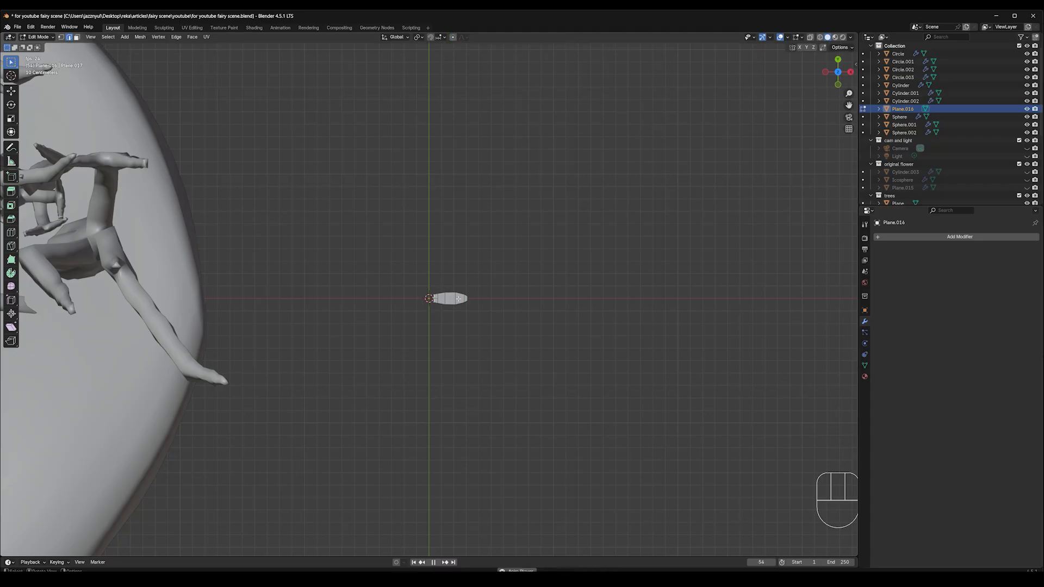
key("s")
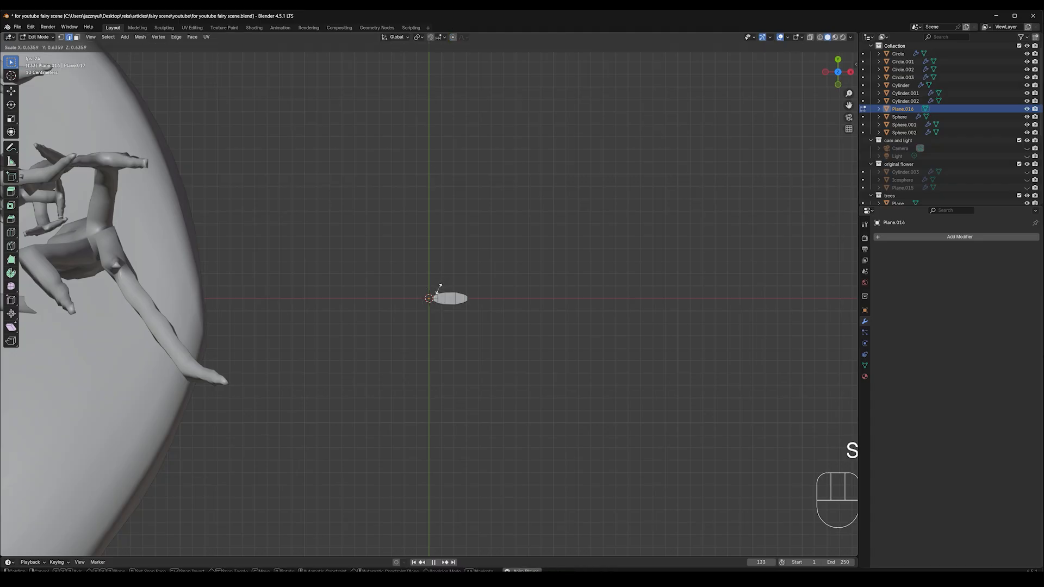
left_click(441, 300)
Step: Confirm the shrunken end edge near the origin, enlarge an inner loop to about 1.135, and nudge it along X
left_click(439, 299)
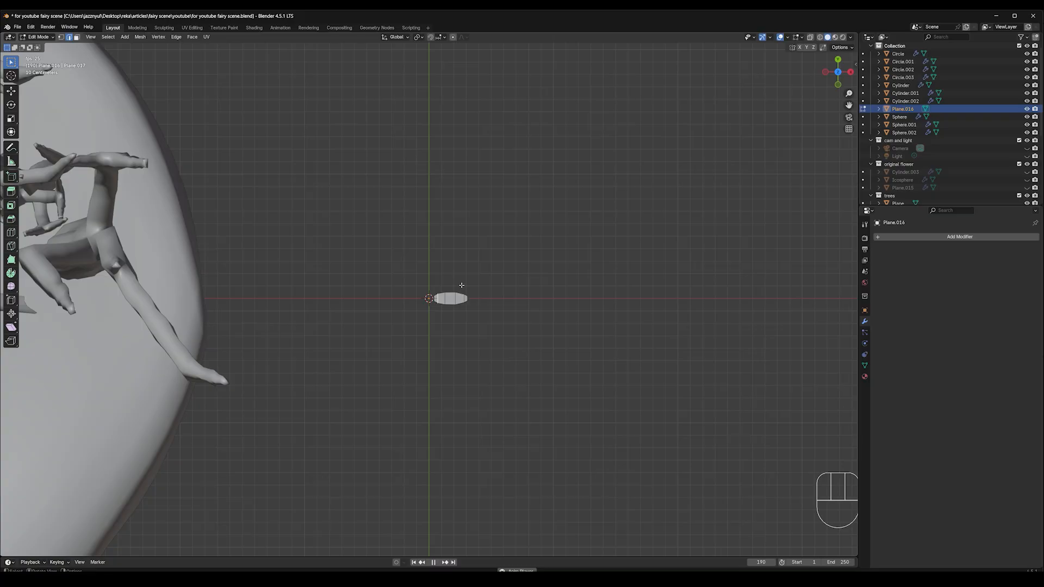
key("s")
left_click(464, 284)
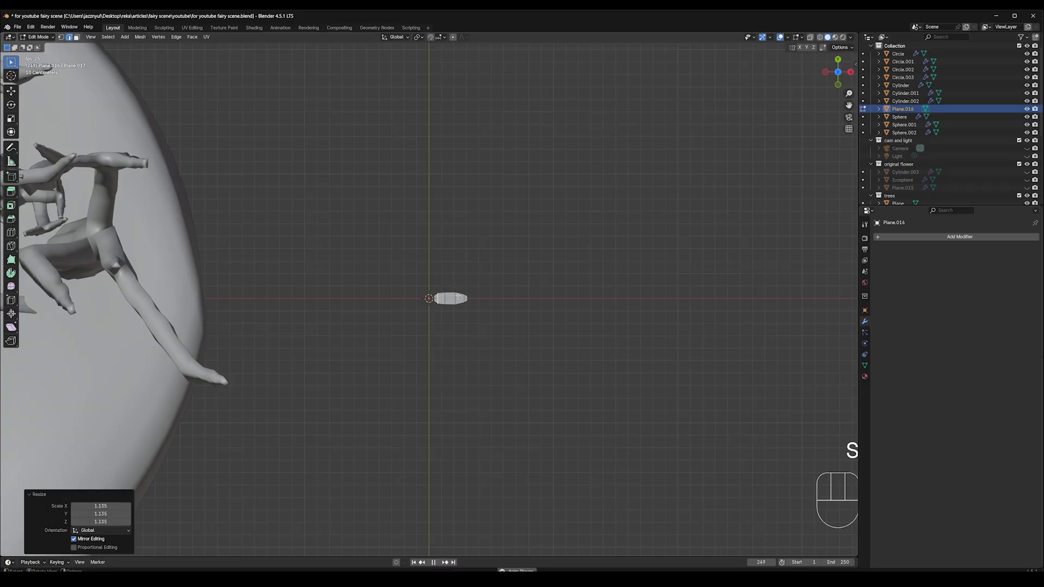
key("g")
key("x")
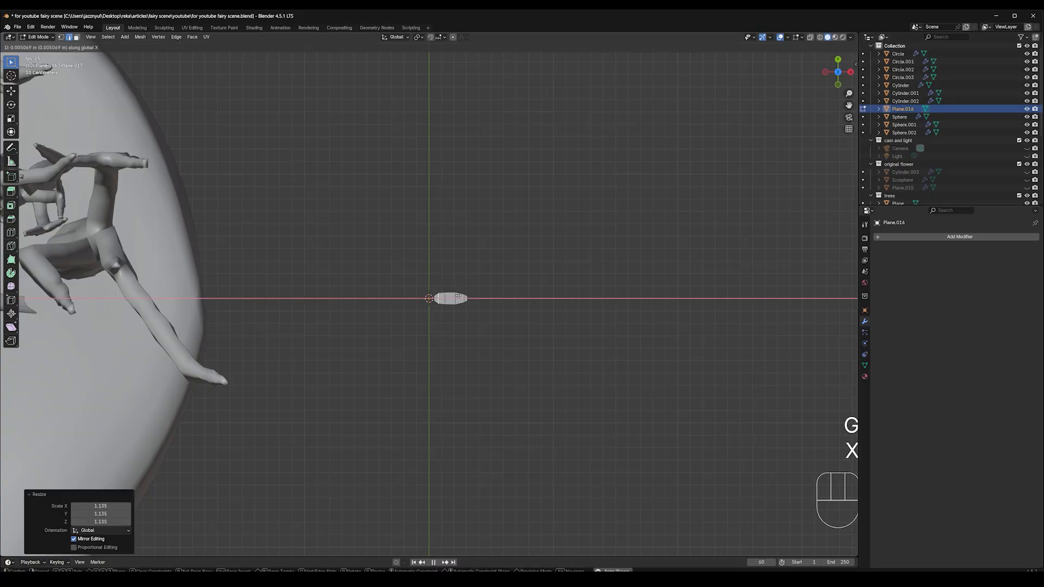
left_click(460, 296)
Step: Move a loop toward the leaf's outer end about 0.015 m along X and enlarge it slightly
left_click(461, 295)
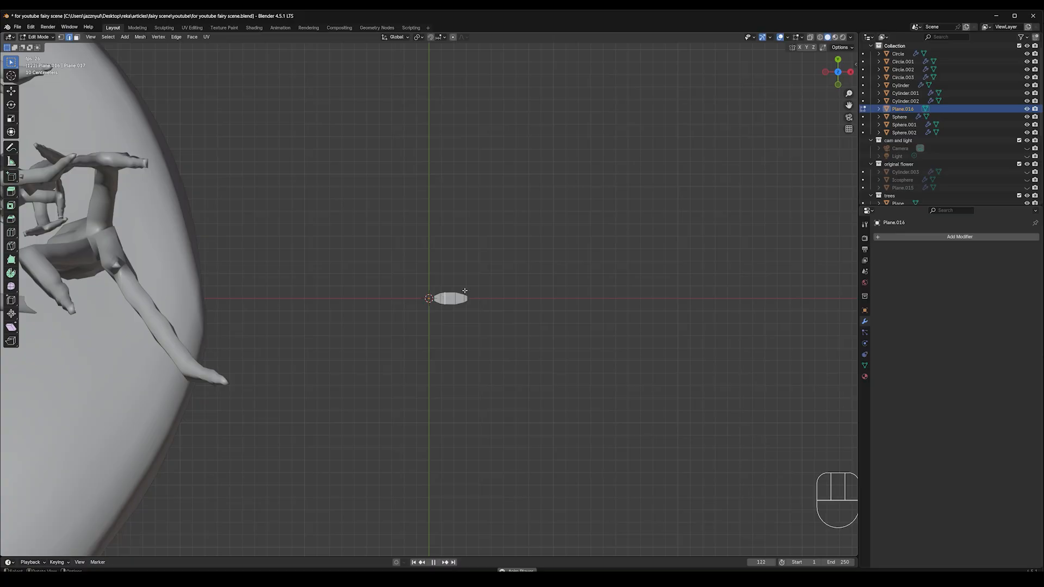
key("g")
key("x")
left_click(468, 291)
key("s")
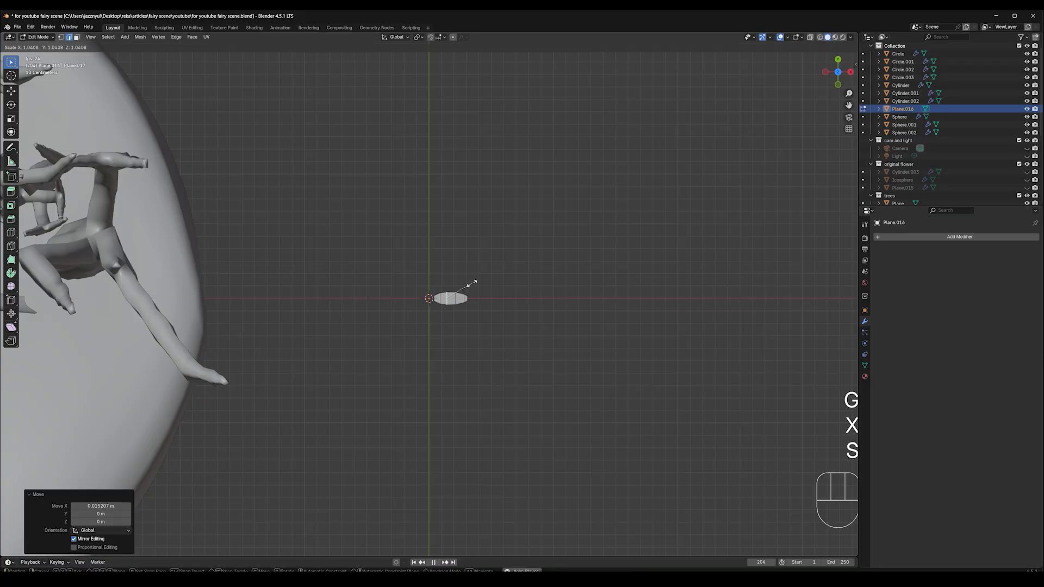
left_click(472, 288)
Step: Rescale the edges at the leaf's outer end to smooth its taper
key("s")
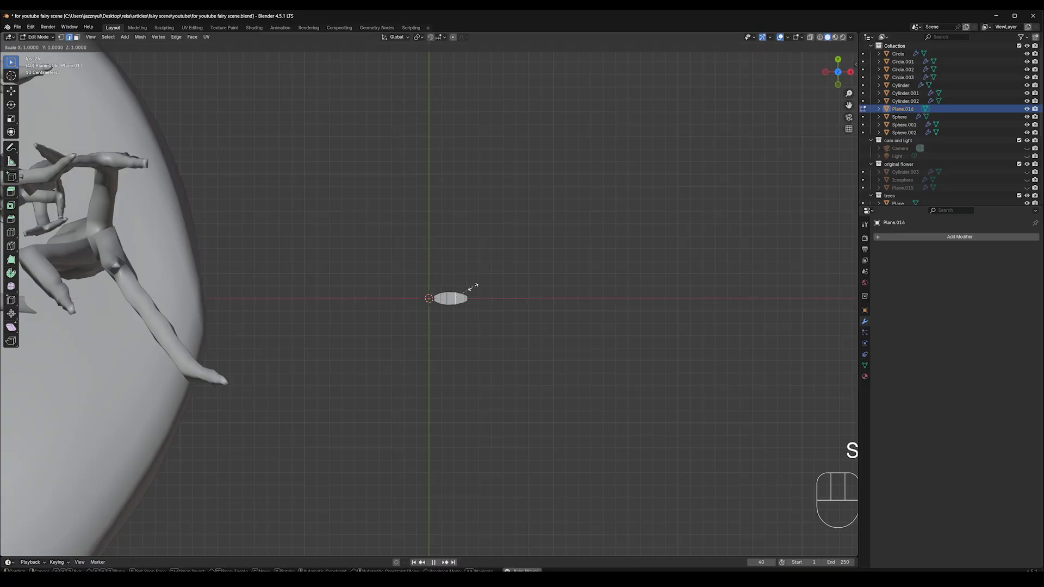
left_click(470, 298)
key("s")
left_click(471, 297)
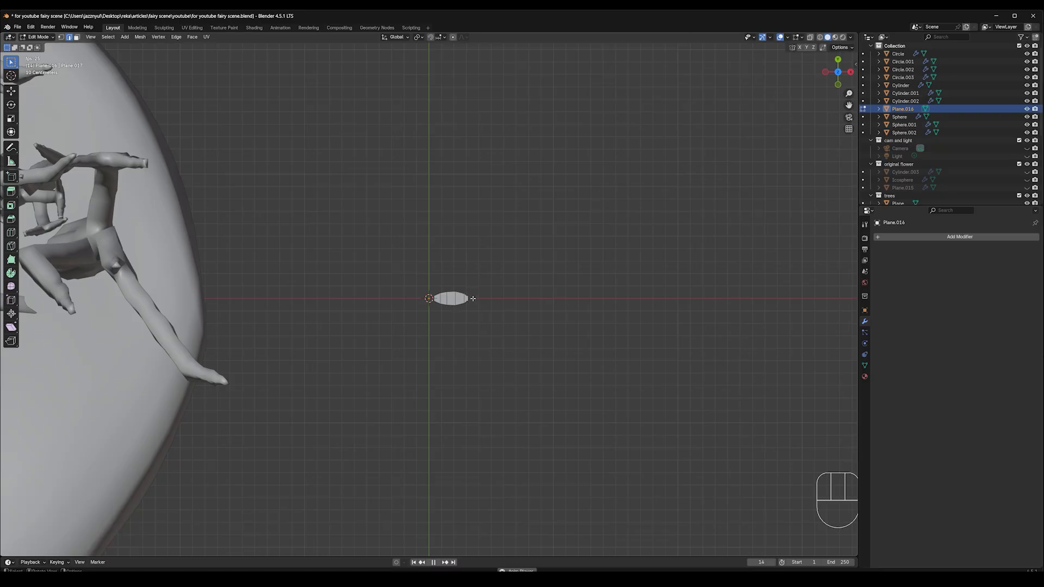
Step: Lengthen the leaf by shifting its outer end edge along X and the end edge near the origin about -0.020 m along X
key("g")
key("x")
left_click(475, 299)
key("g")
key("x")
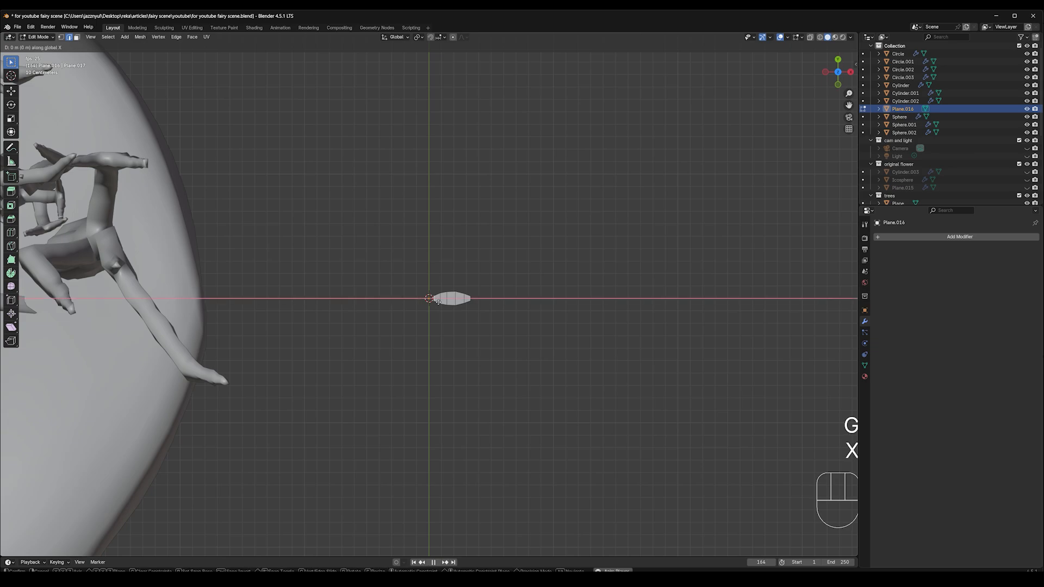
left_click(436, 302)
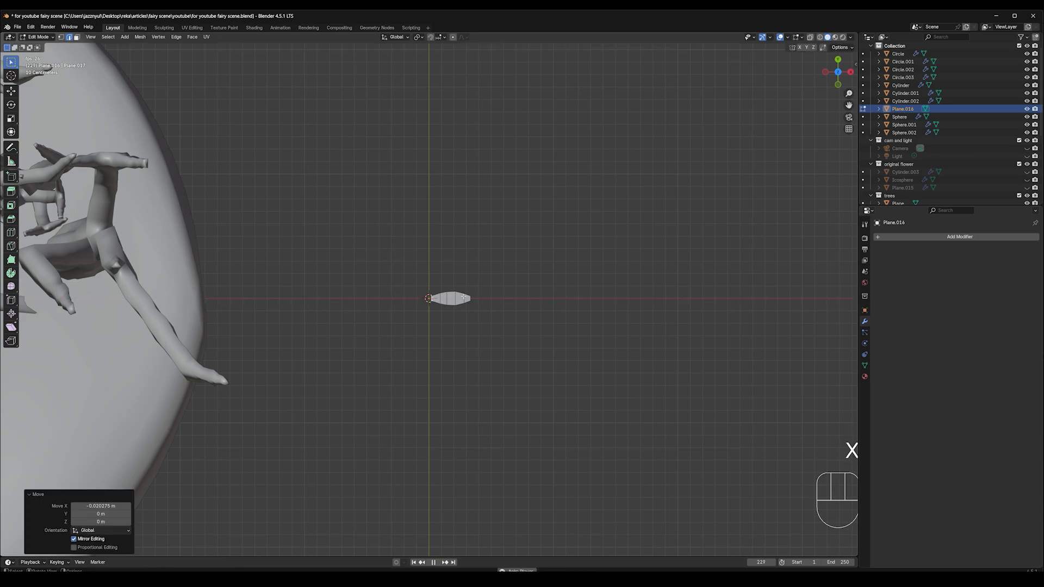
Step: Widen the leaf's middle section by scaling its selected loops to about 1.123
left_click_drag(446, 286, 466, 309)
key("s")
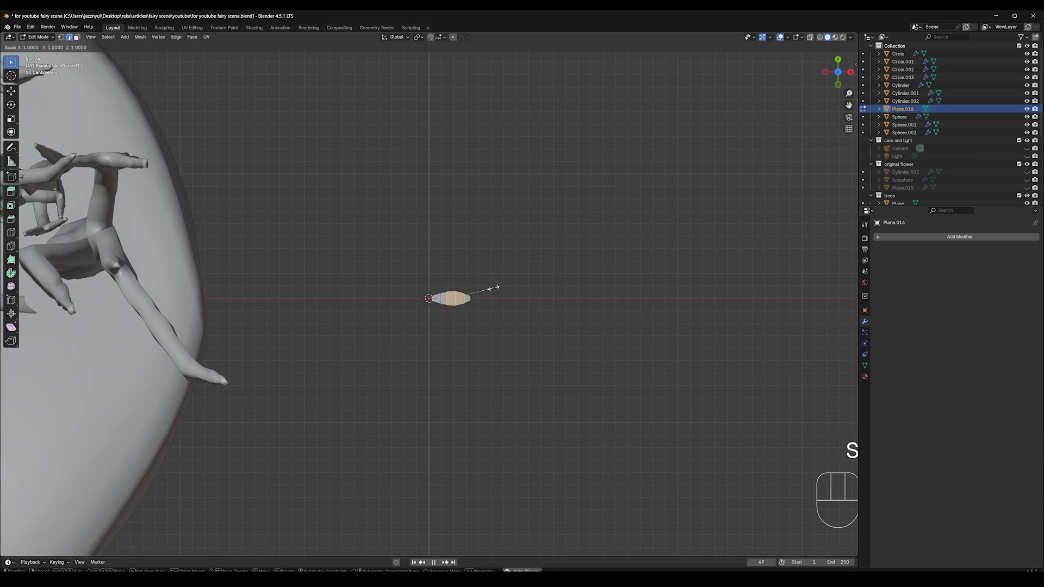
left_click(500, 285)
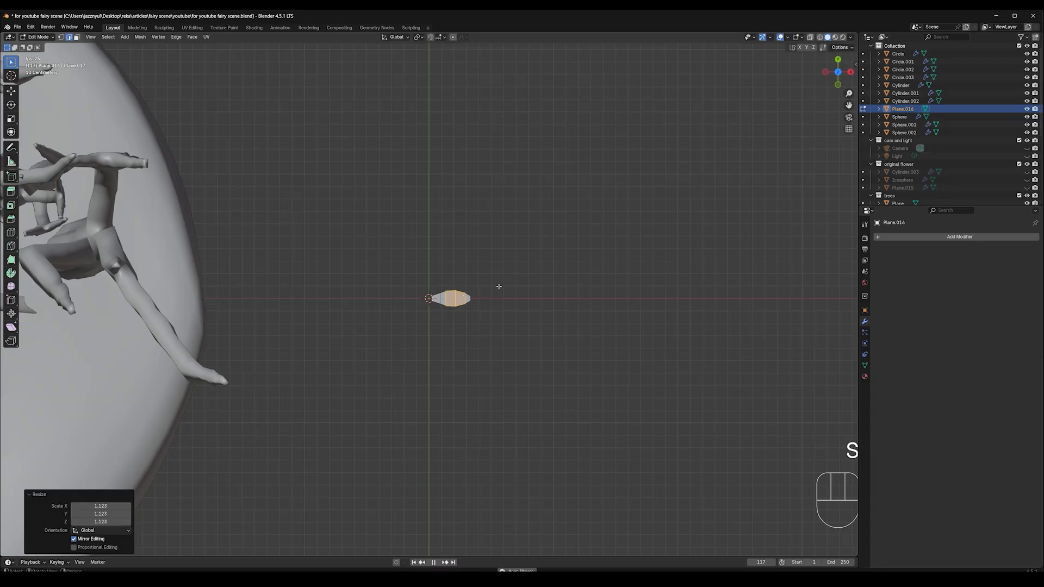
scroll(493, 287, "up", 3)
left_click(513, 298)
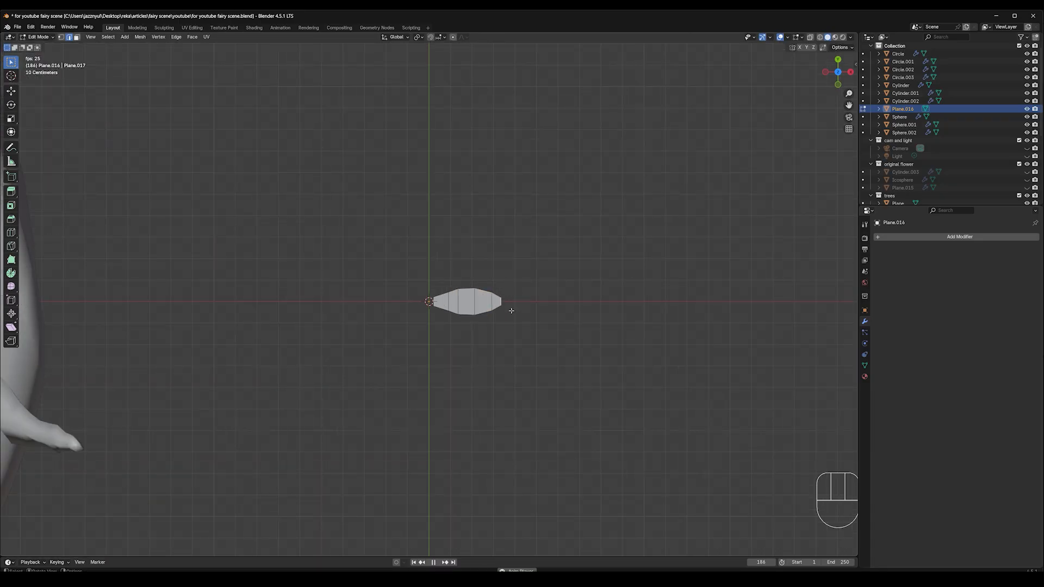
Step: Enable proportional editing and lower the leaf's outer end edge about 0.016 m on Z with a proportional size of about 0.102
key("KP_7")
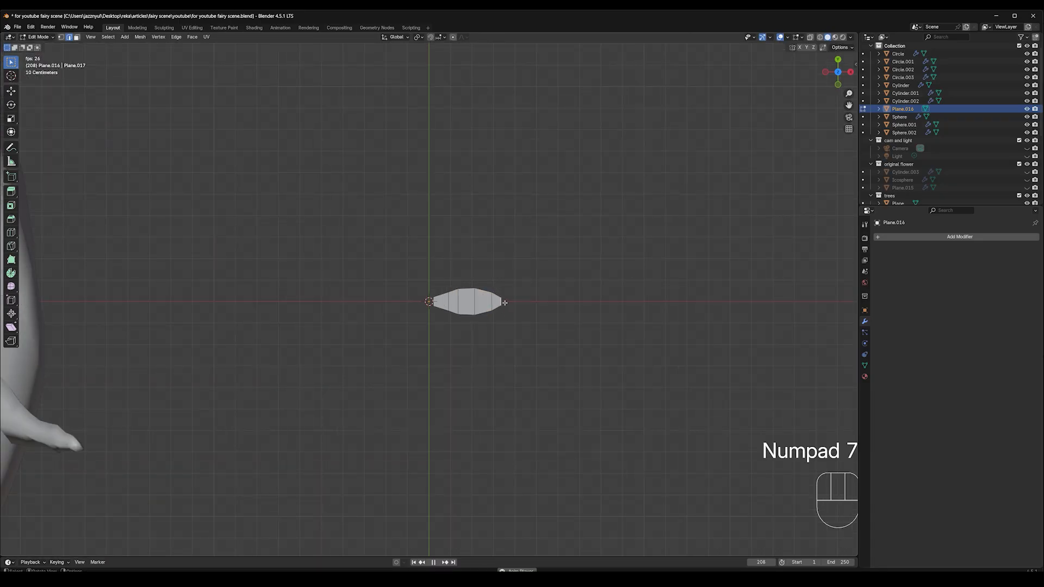
key("KP_1")
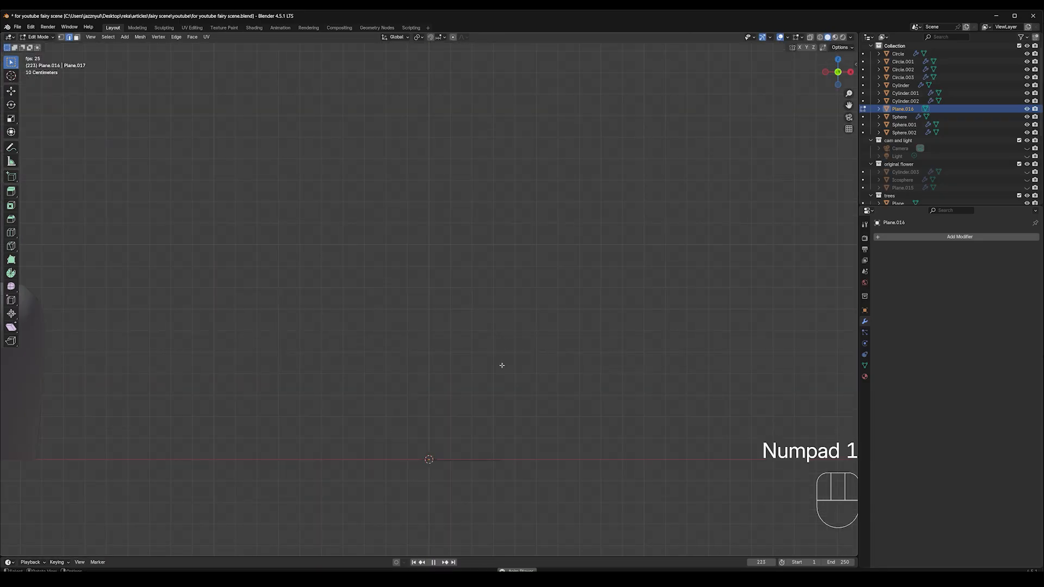
left_click(452, 37)
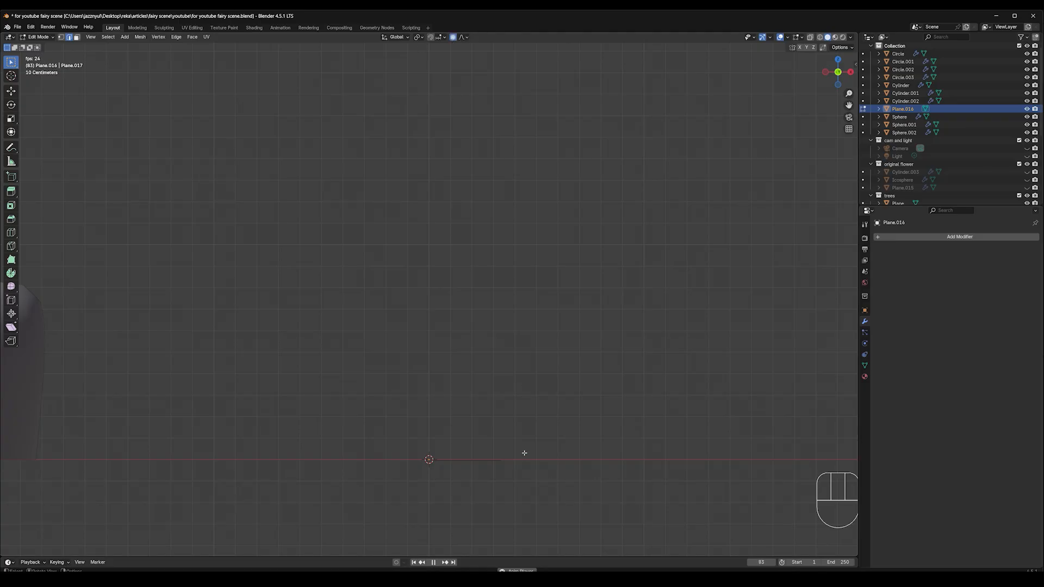
key("g")
key("z")
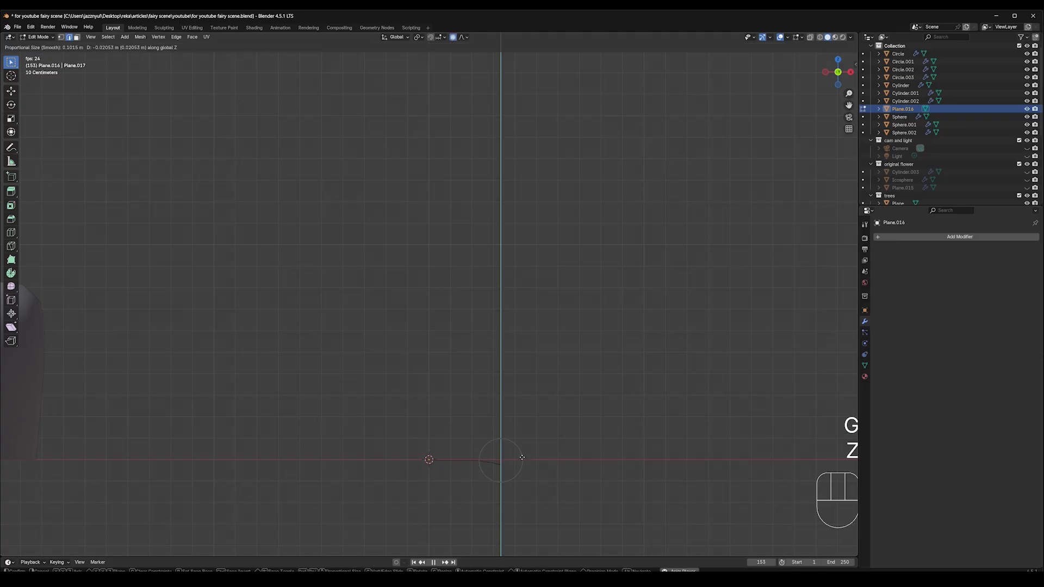
left_click(522, 457)
Step: Lower the end edge near the origin about 0.037 m on Z with proportional editing, arching the leaf
key("KP_7")
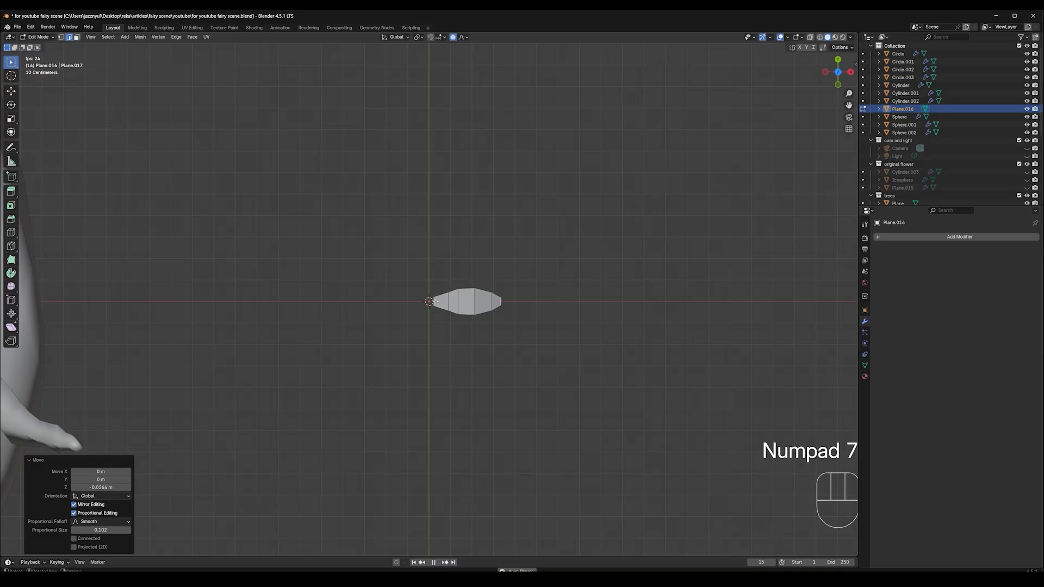
left_click(432, 301)
key("KP_1")
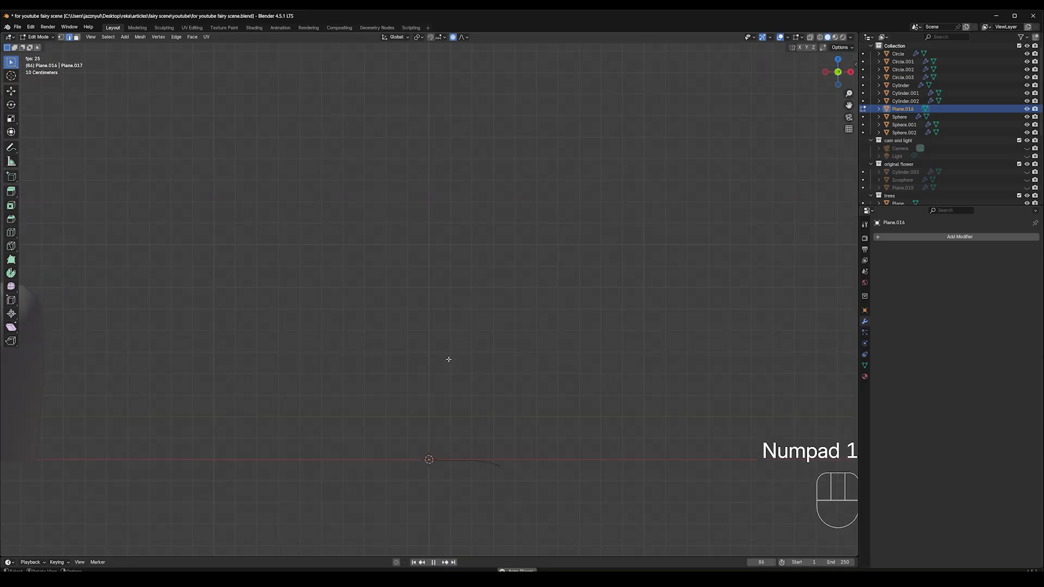
key("g")
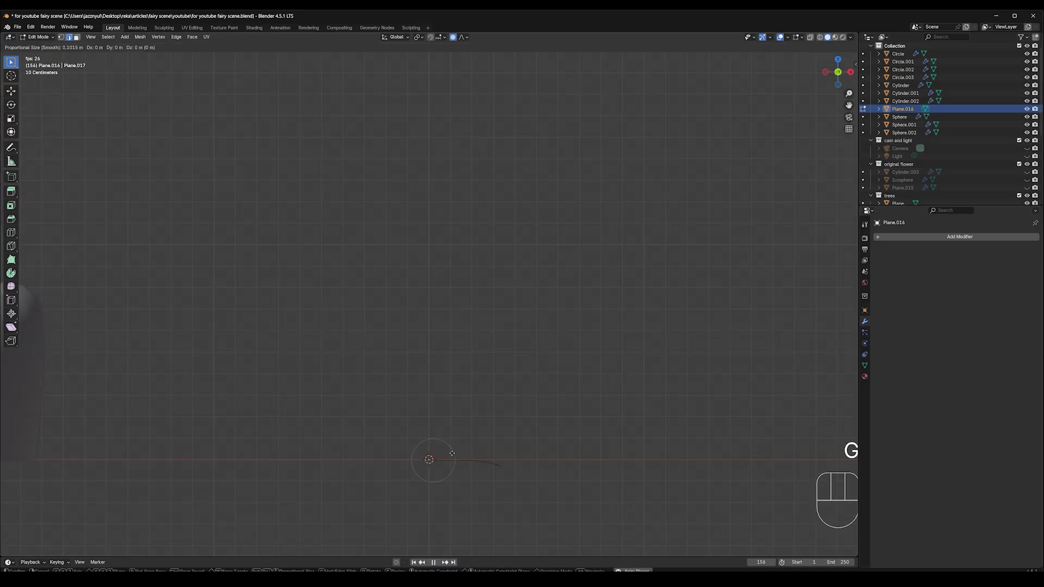
key("z")
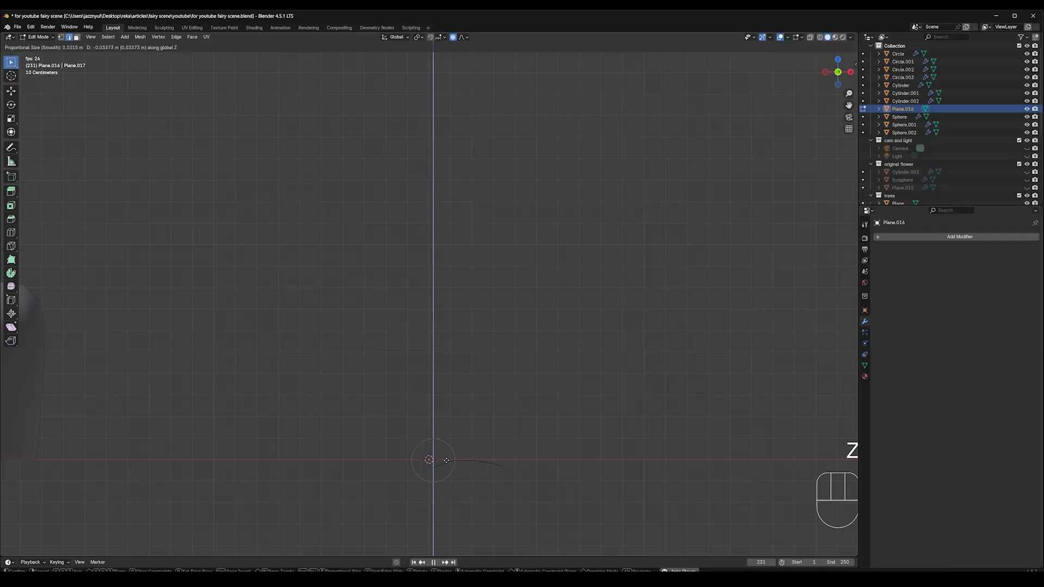
left_click(444, 479)
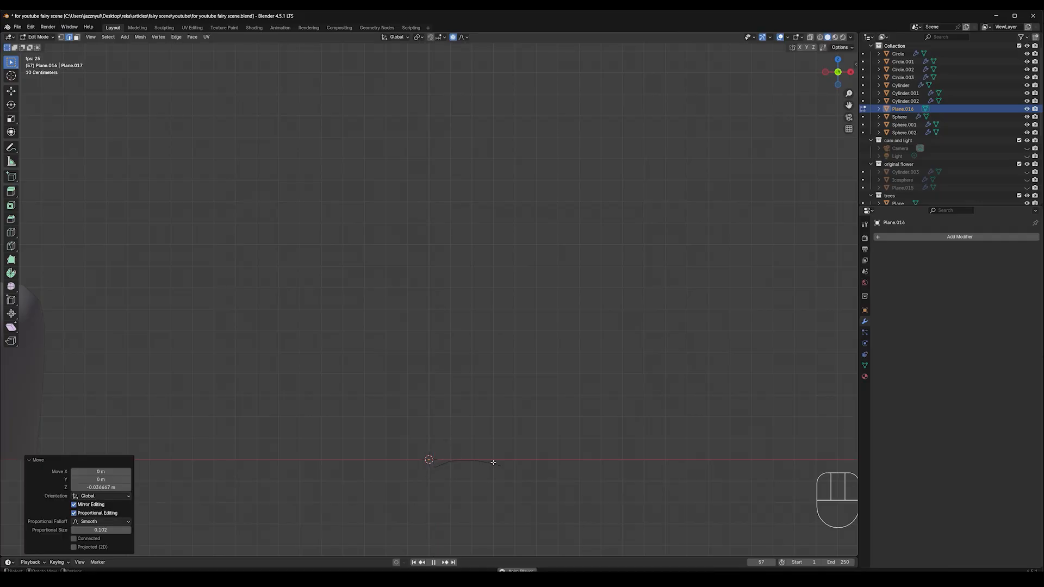
Step: With proportional editing off, move the inner loop nearest the origin about -0.013 m along X and scale it to about 0.921
key("KP_7")
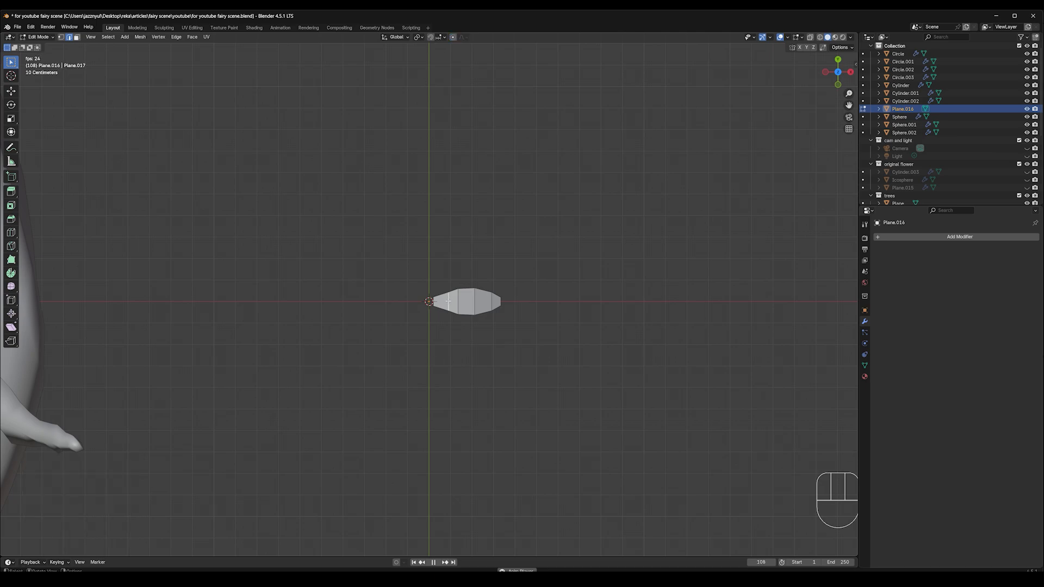
key("g")
key("x")
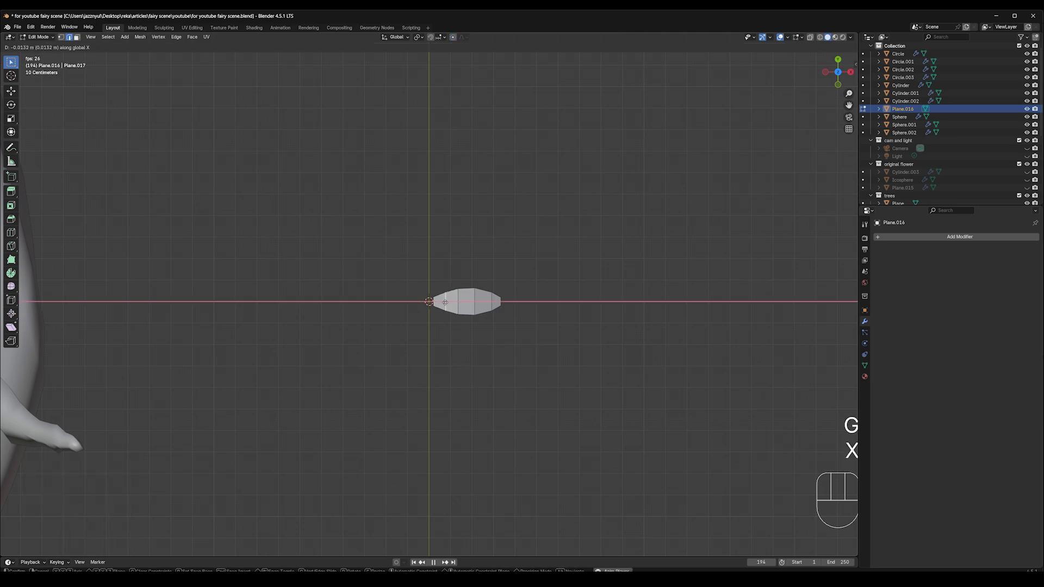
left_click(446, 301)
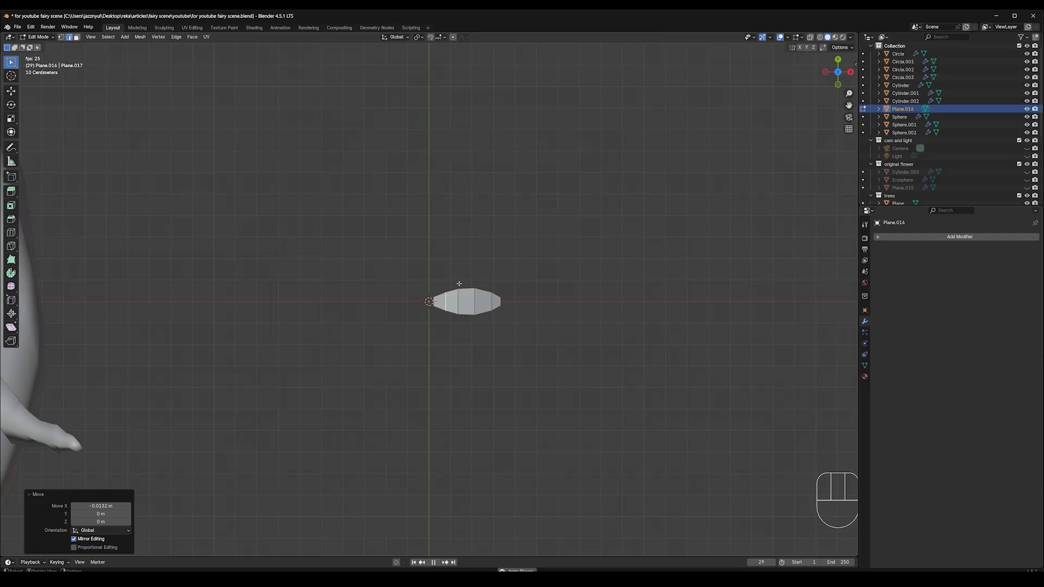
key("s")
left_click(460, 284)
Step: Add one centred lengthwise loop cut along the leaf and lower it about 0.013 m on Z to form a crease
key("ctrl")
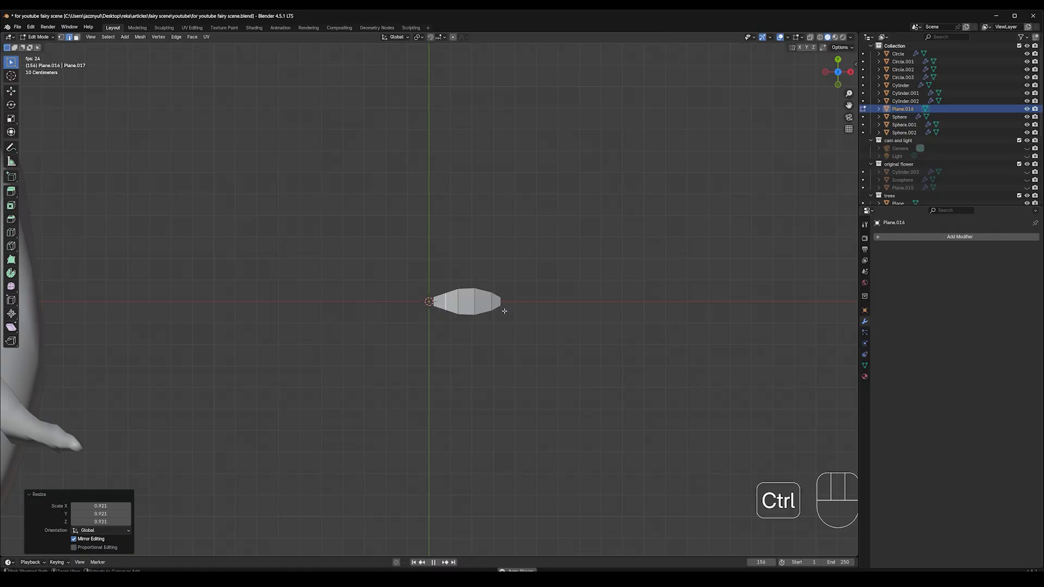
key("ctrl+r")
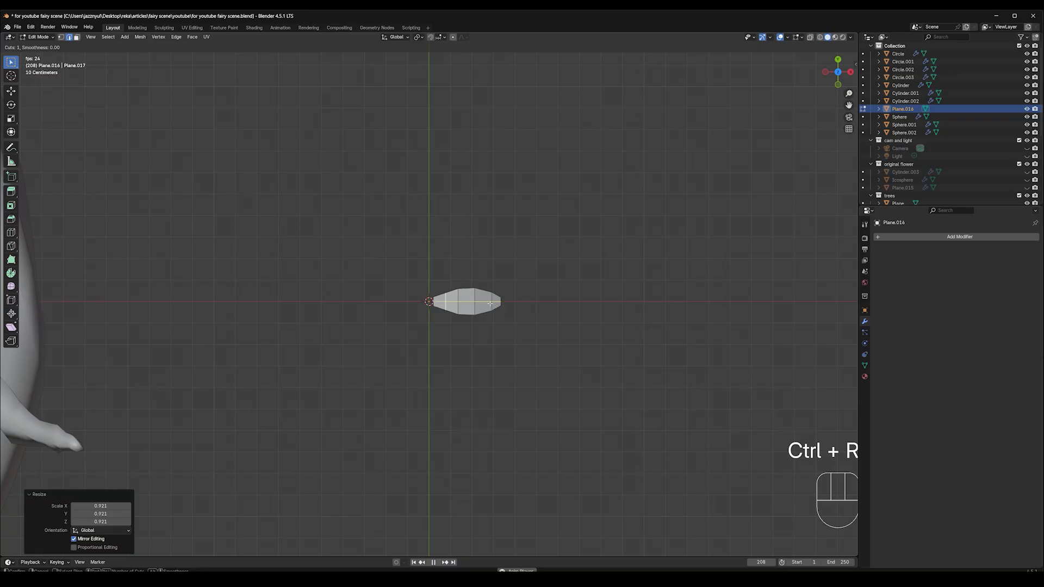
left_click(490, 303)
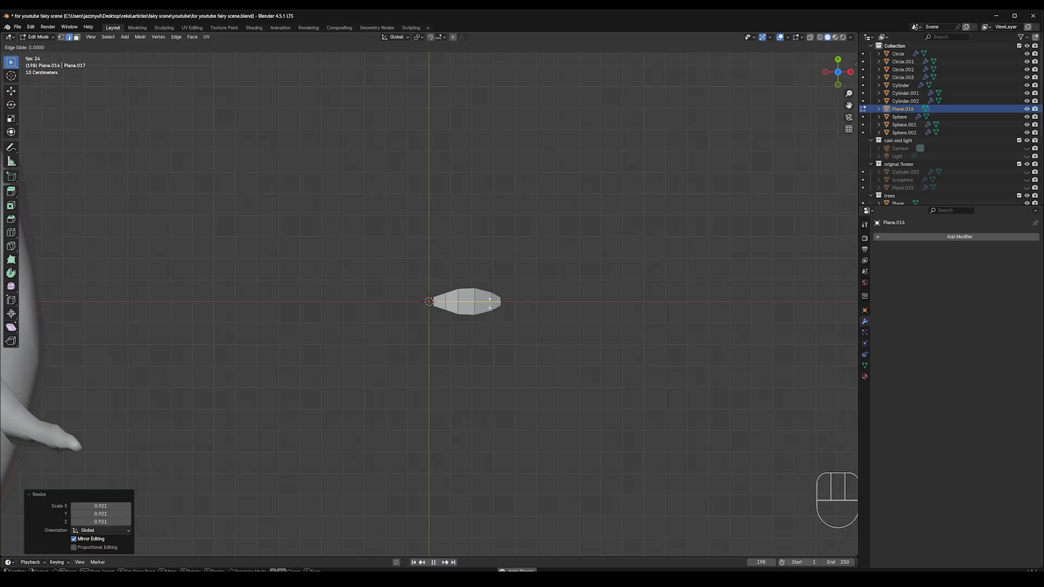
left_click(490, 303)
key("KP_1")
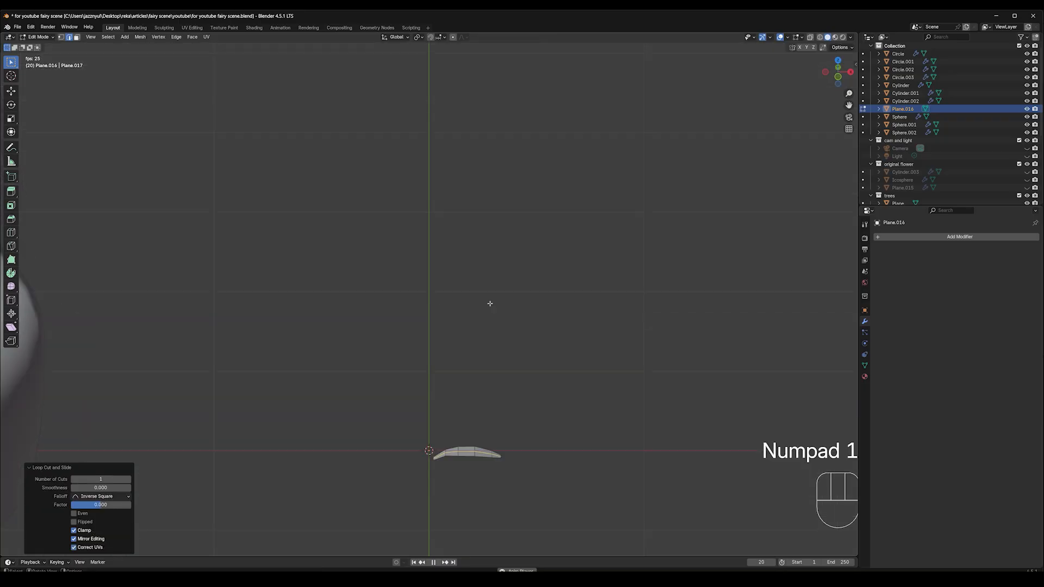
key("g")
key("z")
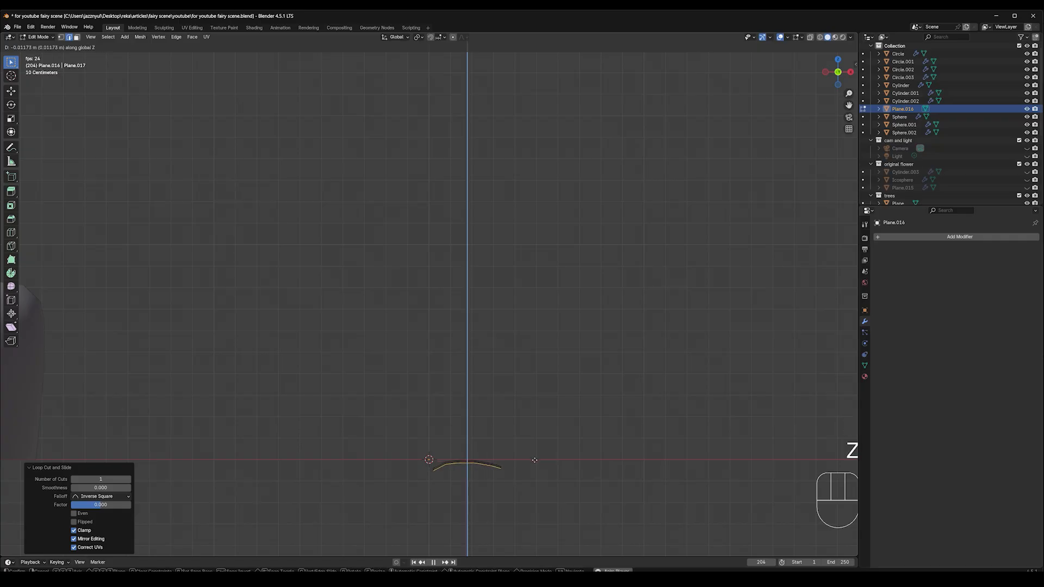
left_click(535, 461)
Step: Fine-tune the height of the leaf's central crease along Z
middle_click_drag(533, 459, 506, 479)
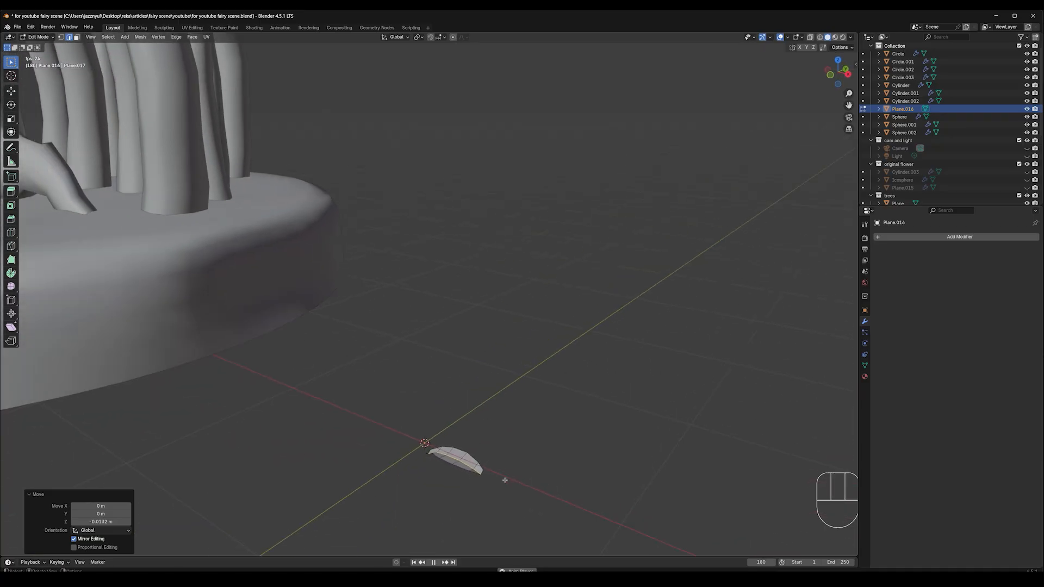
key("g")
key("z")
left_click(505, 478)
Step: Switch to vertex selection and move the corner vertices of the end near the origin along Y to narrow the tip
key("KP_1")
middle_click_drag(530, 432, 608, 461)
key("1")
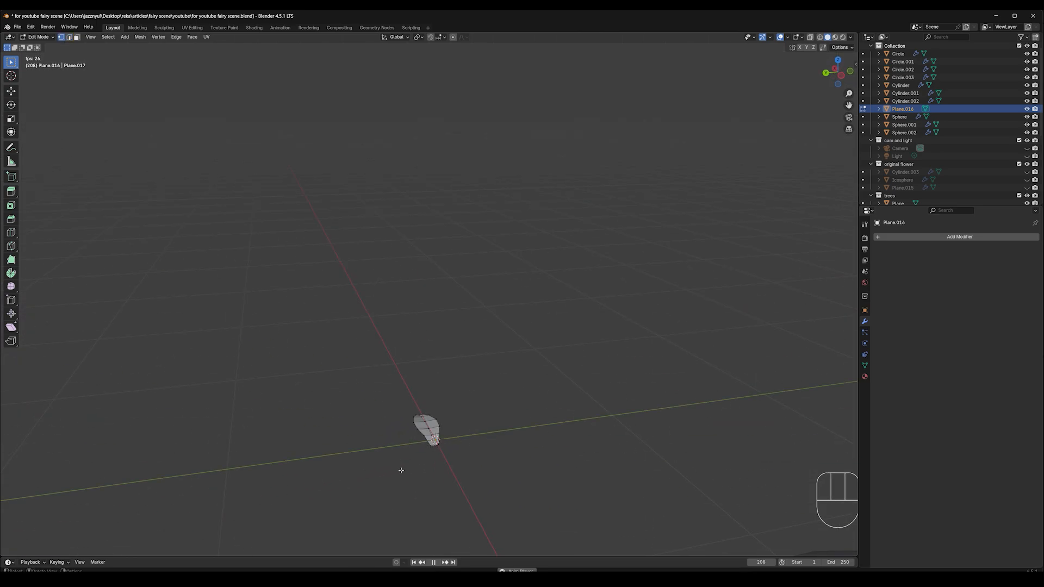
key("g")
key("y")
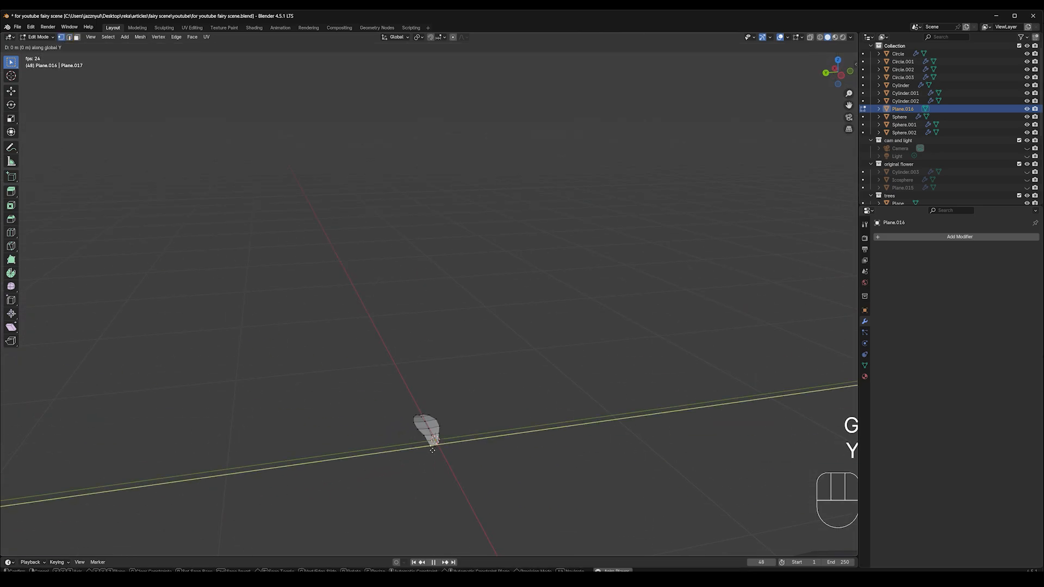
left_click(434, 451)
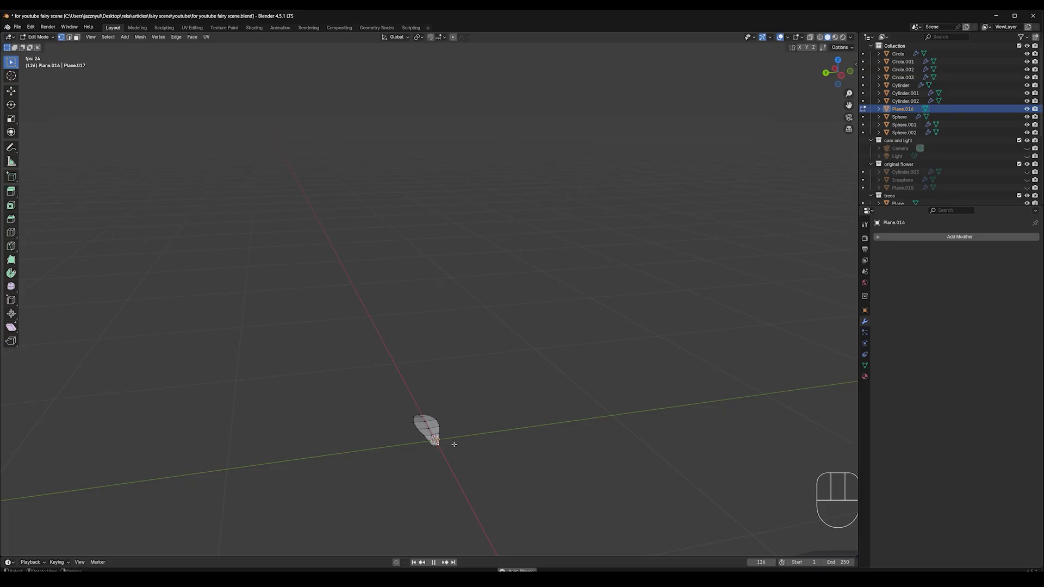
key("g")
key("y")
left_click(454, 444)
Step: Finish editing the leaf mesh, return to Object Mode, and view the leaf from the front
middle_click_drag(454, 444, 357, 460)
key("Tab")
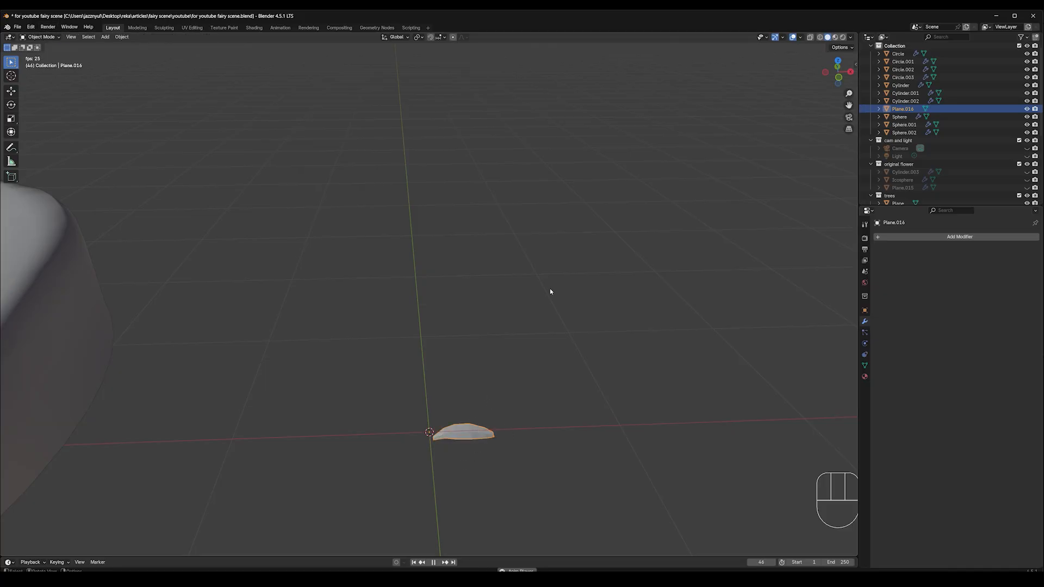
key("KP_1")
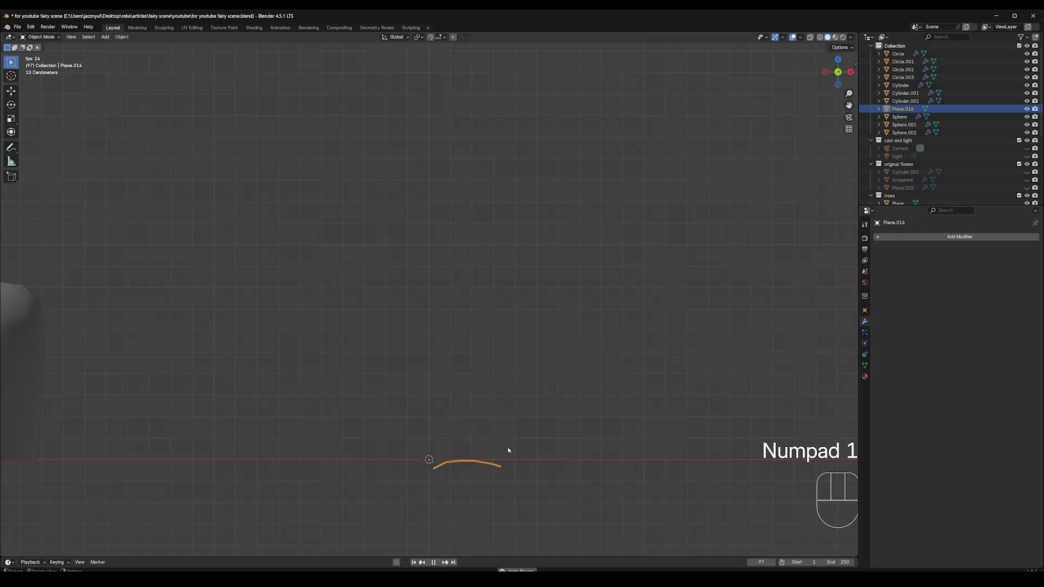
Step: Add an Array modifier to the leaf and set its fixed count to 6
key("KP_7")
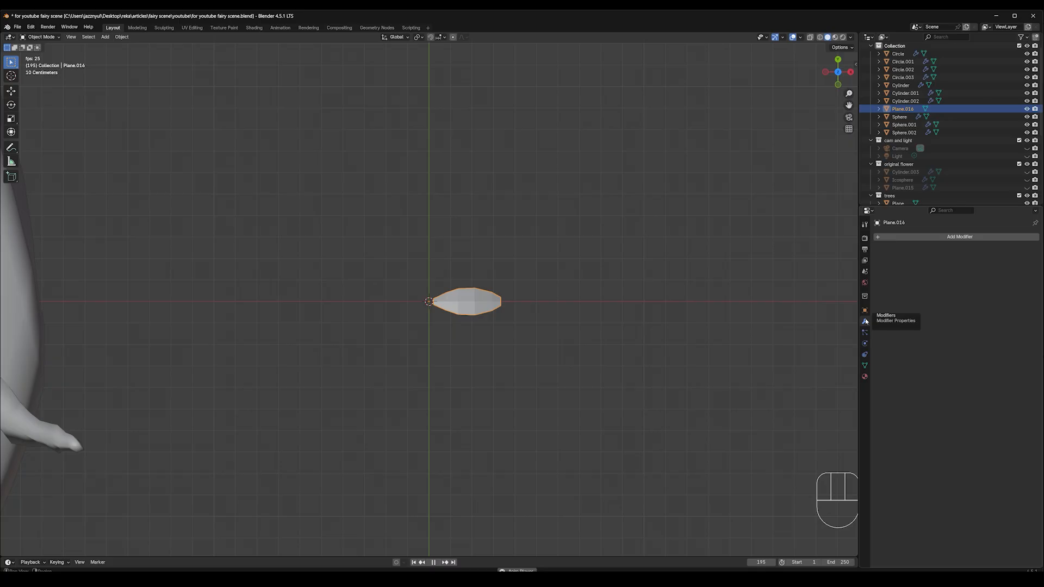
left_click(943, 238)
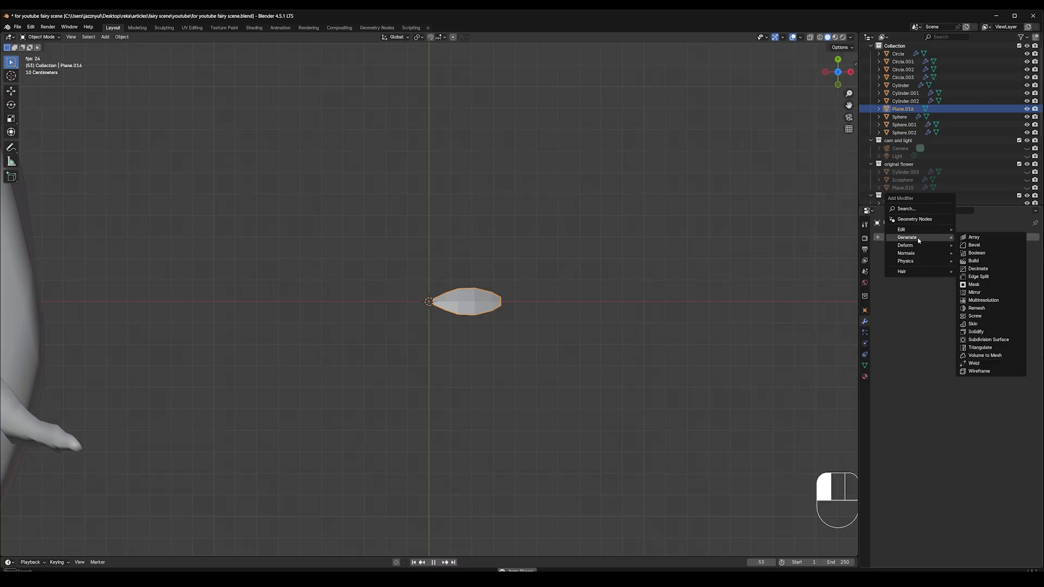
left_click(978, 238)
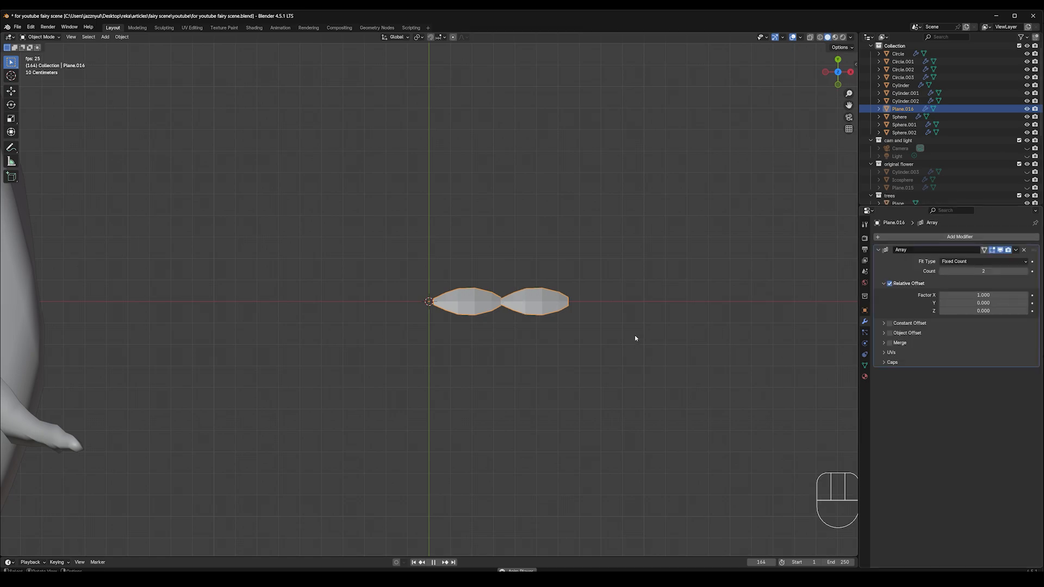
left_click(1027, 272)
left_click(1027, 271)
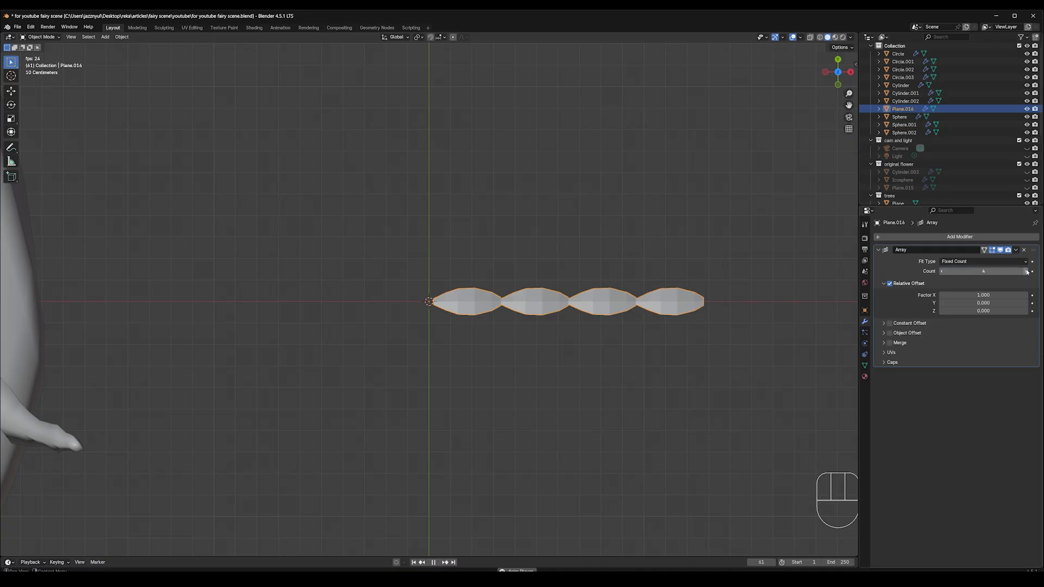
left_click(1027, 271)
left_click(1026, 271)
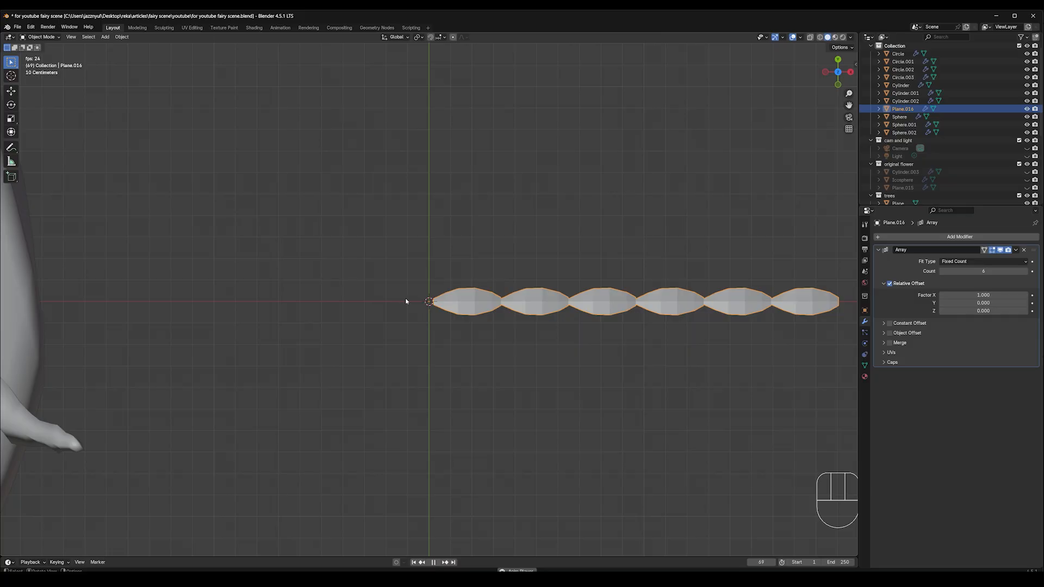
Step: Add a Plain Axes empty at the origin, shrink it to about 0.1 scale, and apply its scale
key("shift")
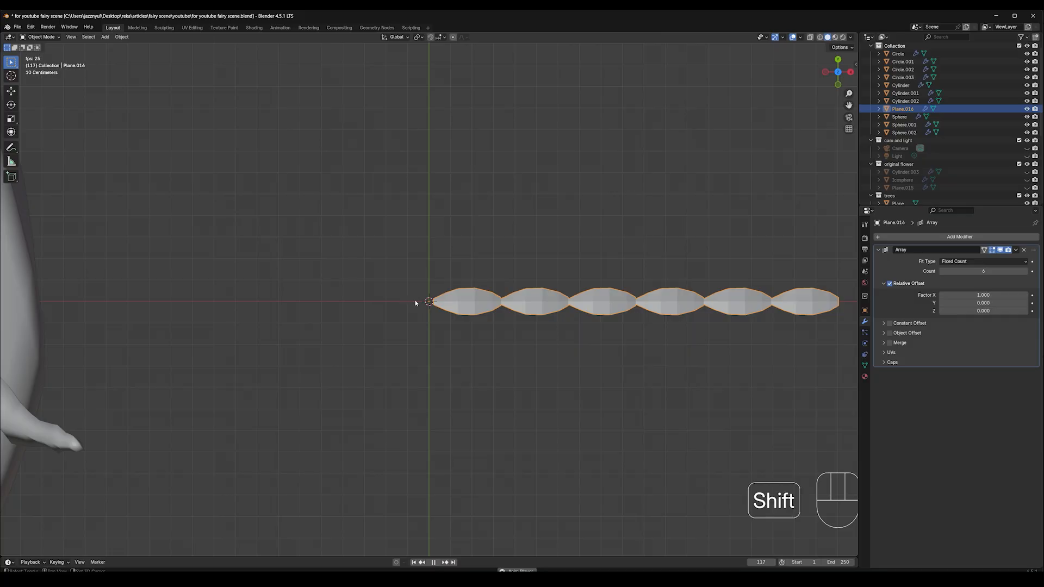
key("shift+a")
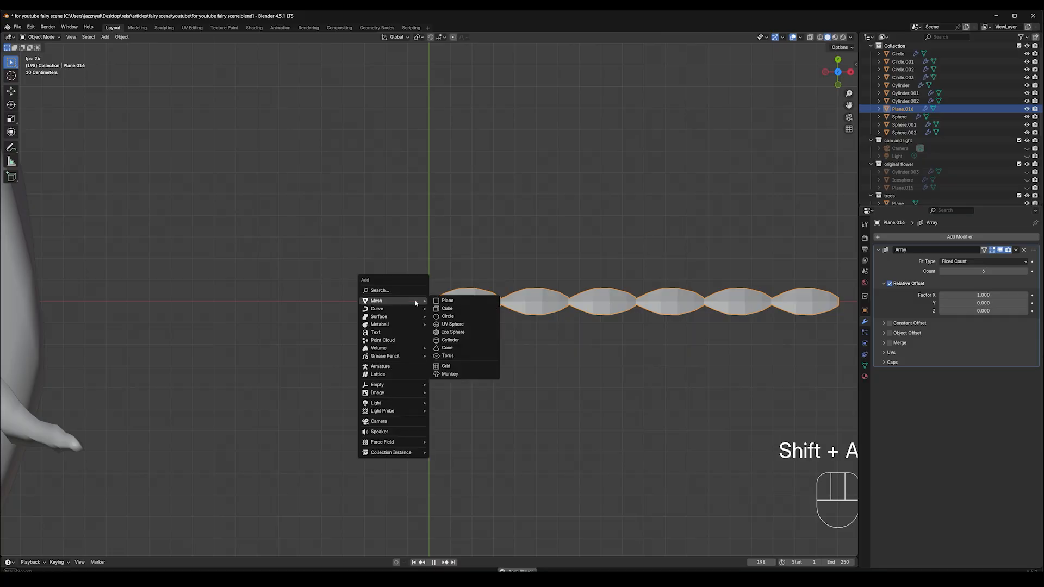
mouse_move(381, 384)
left_click(451, 384)
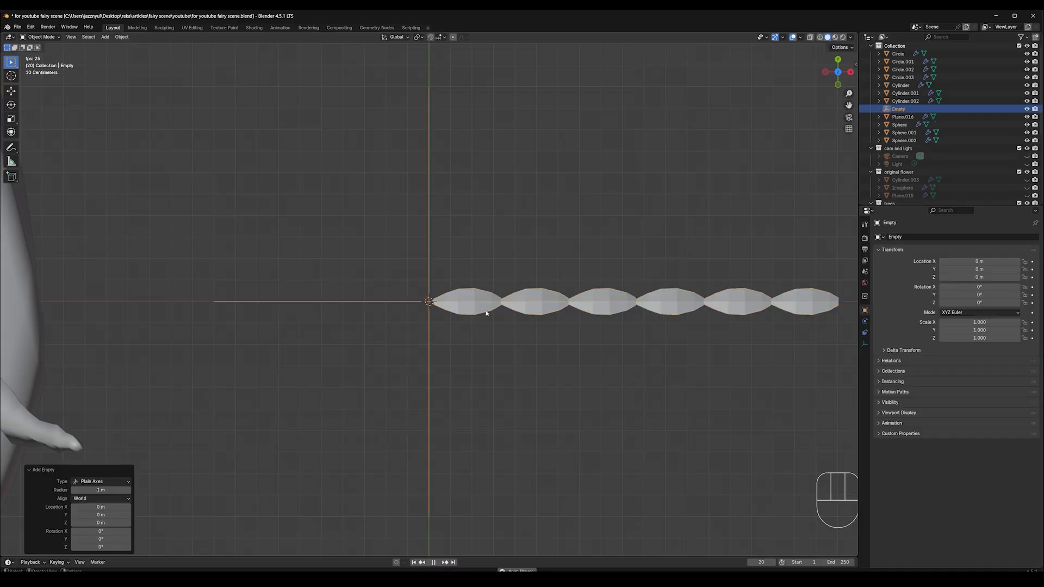
key("s")
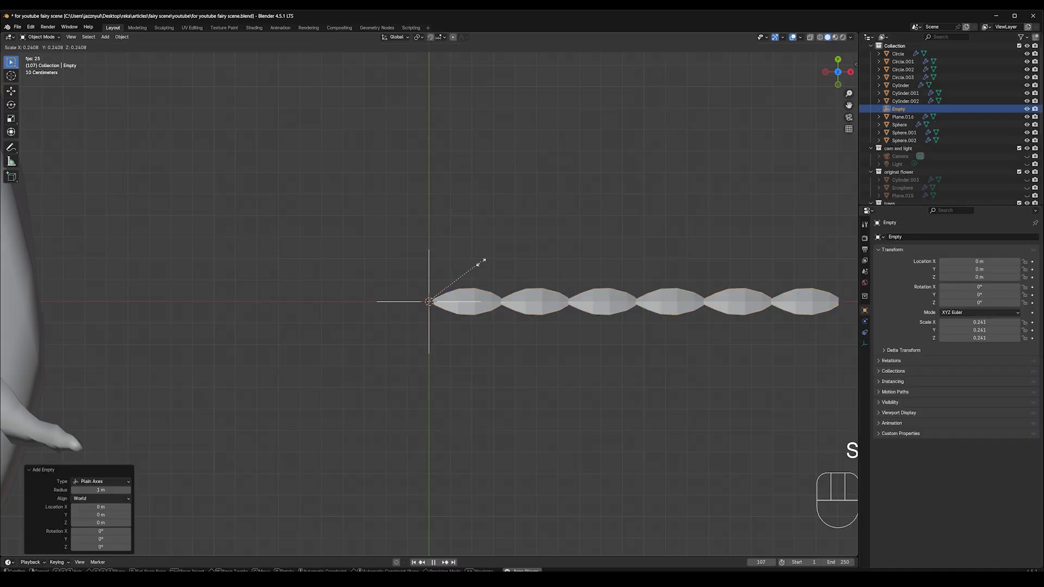
left_click(451, 288)
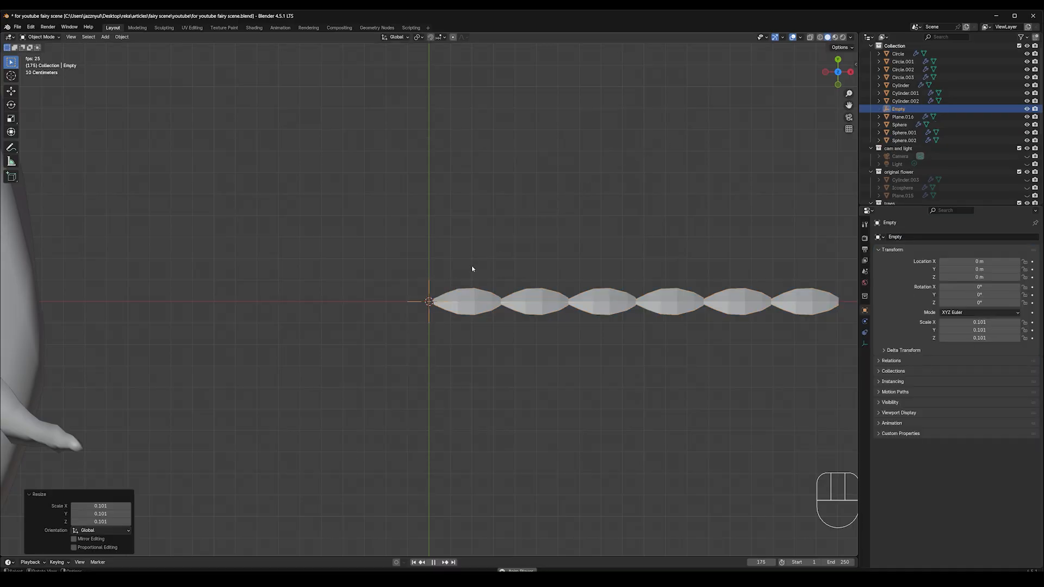
key("ctrl+a")
left_click(435, 288)
Step: Enable Object Offset in the leaf's Array modifier and pick the new empty as the offset object
left_click(476, 300)
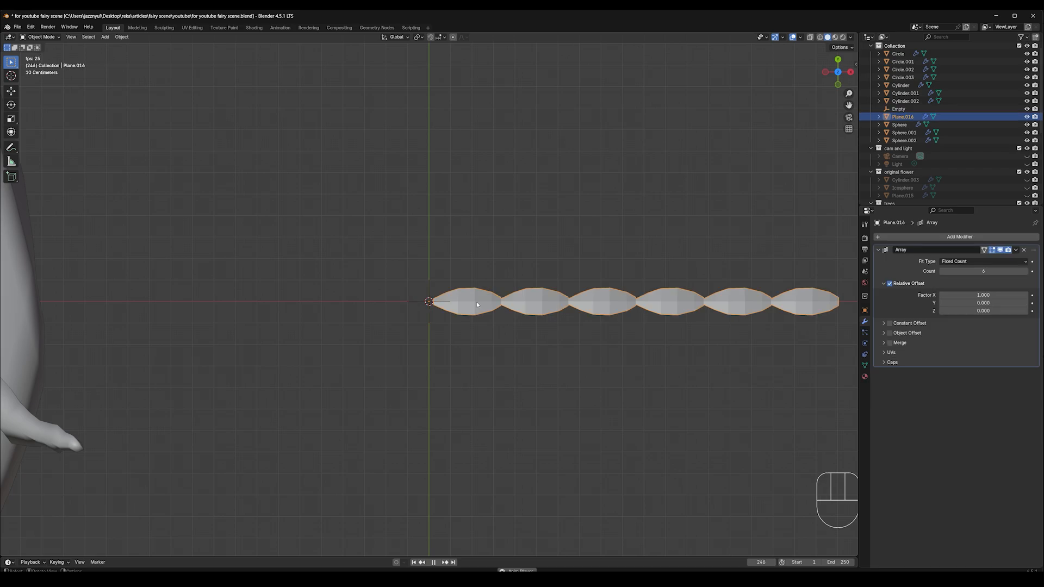
left_click(891, 333)
left_click(906, 333)
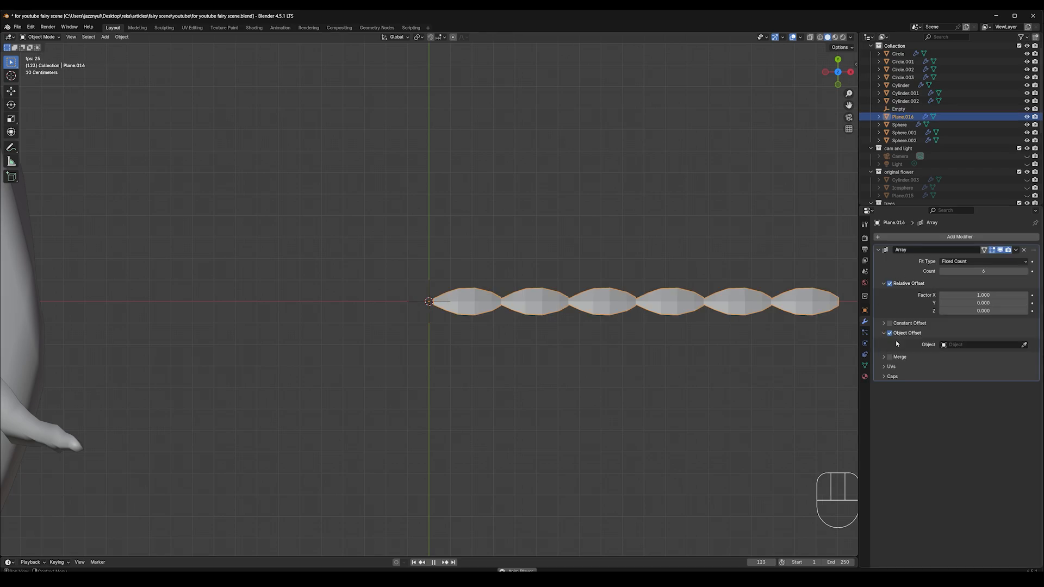
left_click(1025, 346)
left_click(429, 294)
Step: Set the leaf object's Z rotation to 60° so its copies fan around in a circle
left_click(865, 310)
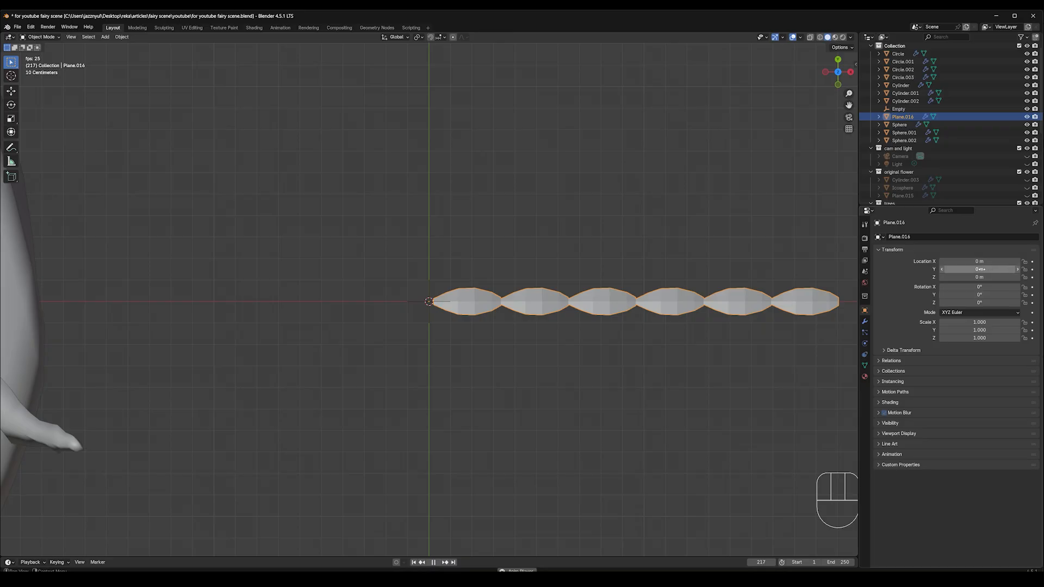
left_click(982, 302)
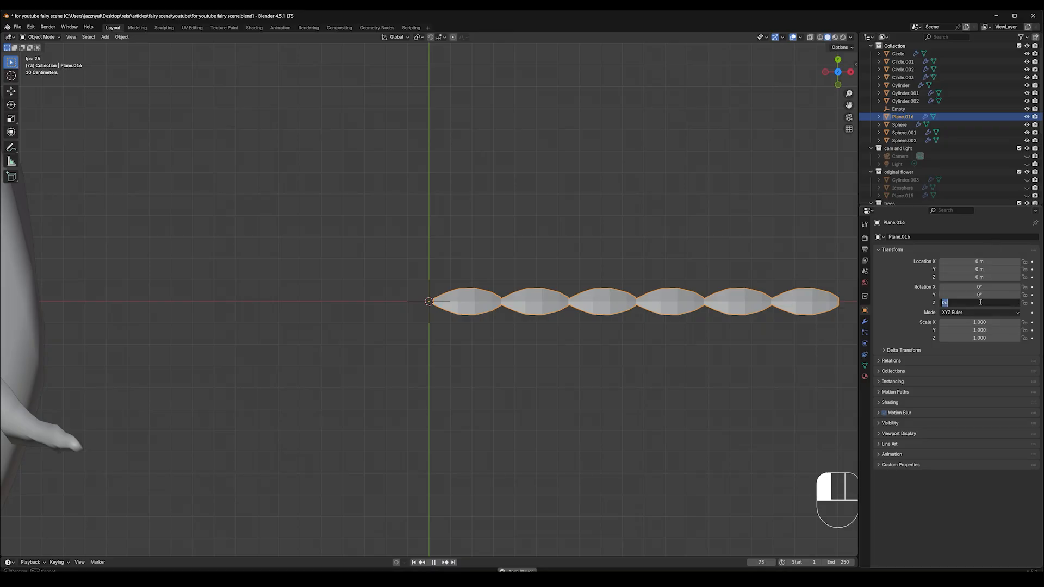
type("60")
key("Return")
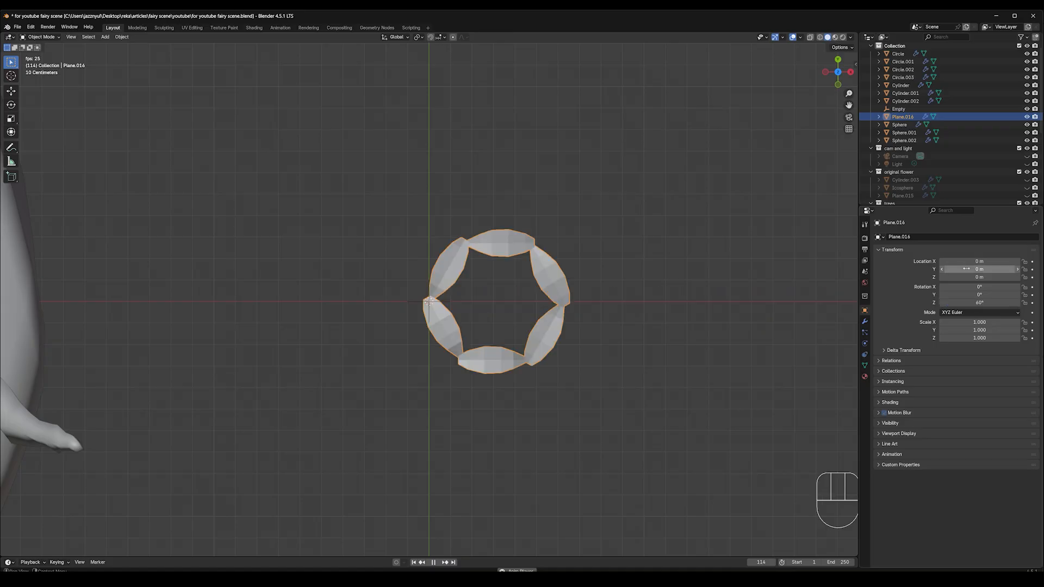
Step: Set the Array modifier's relative offset X factor to 0 so the petals radiate from the centre
left_click(866, 323)
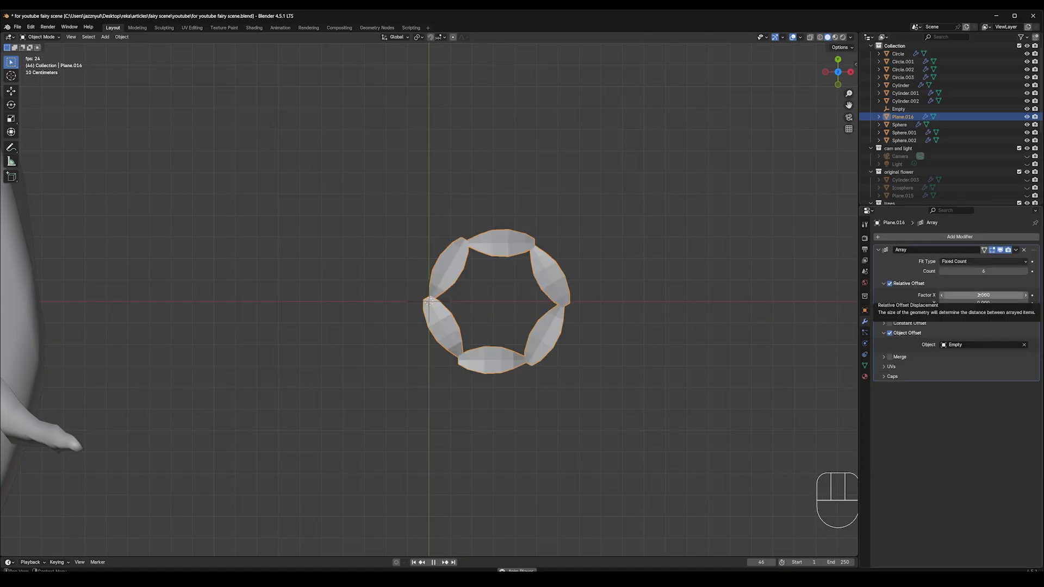
double_click(998, 294)
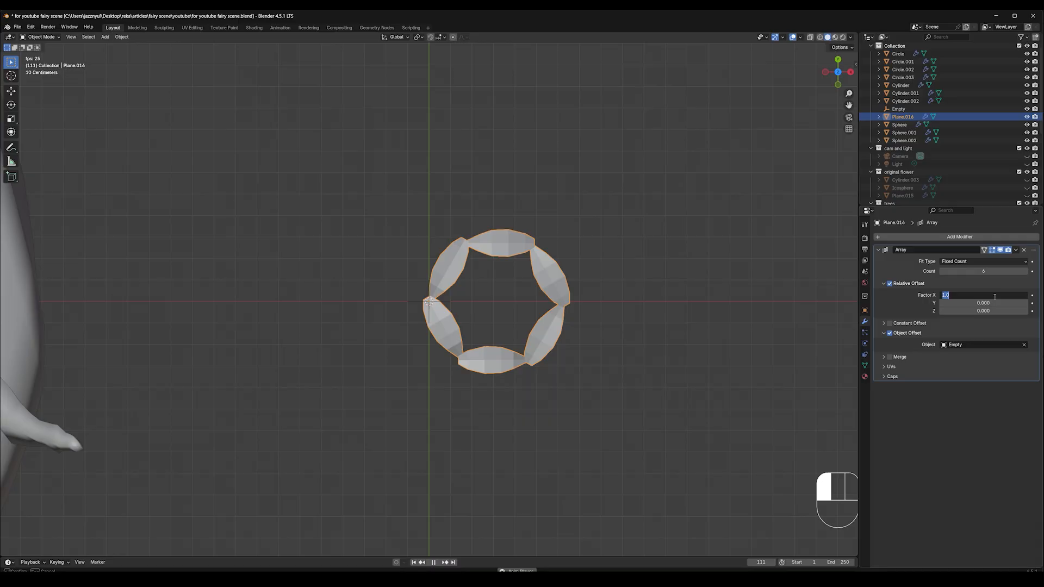
type("0")
key("Return")
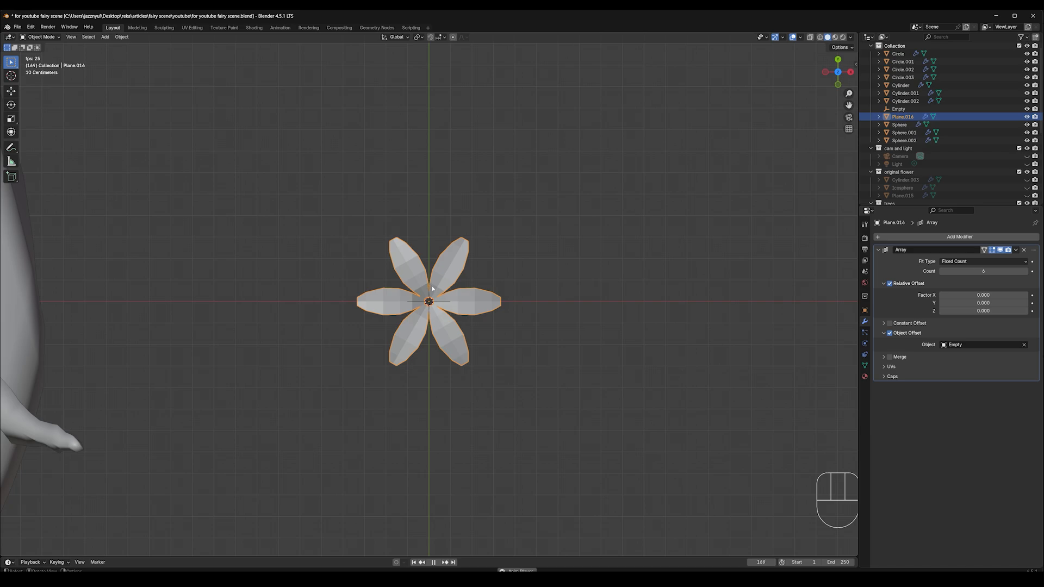
Step: Enable Merge in the Array modifier with a distance of 0.002 m
left_click(889, 357)
left_click(883, 357)
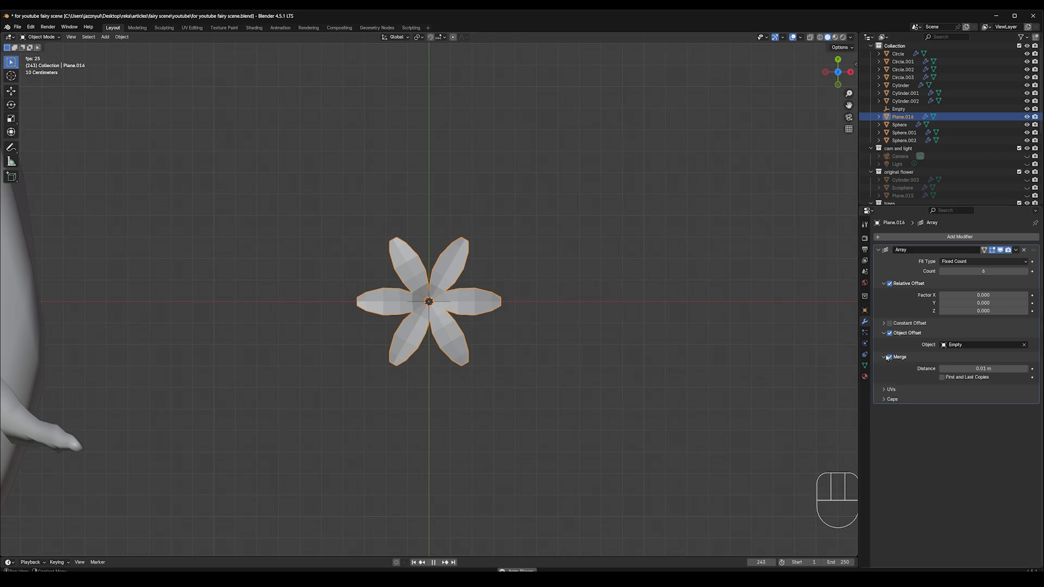
left_click(980, 370)
type("0.00")
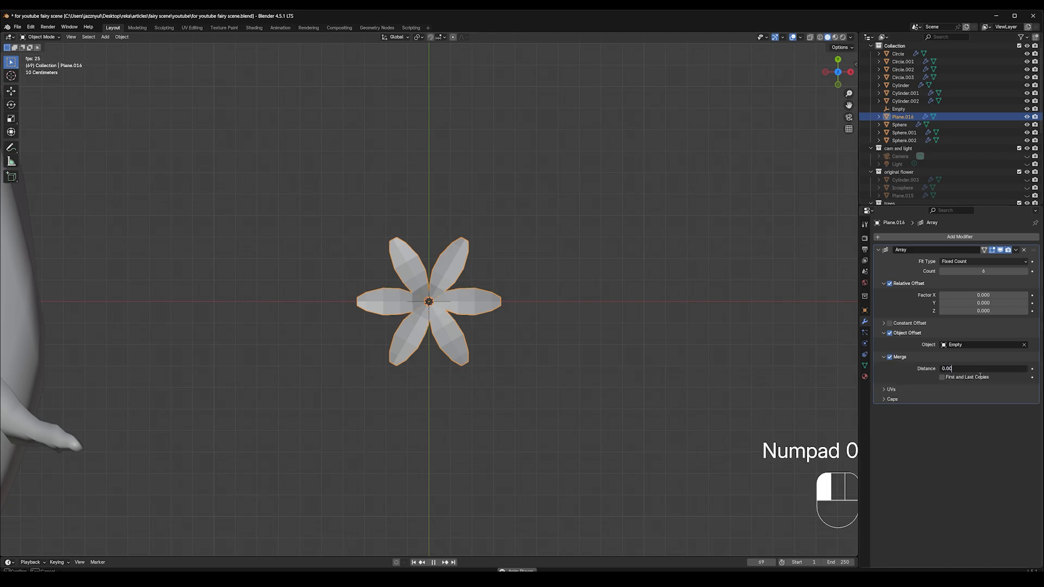
type("2")
left_click(981, 376)
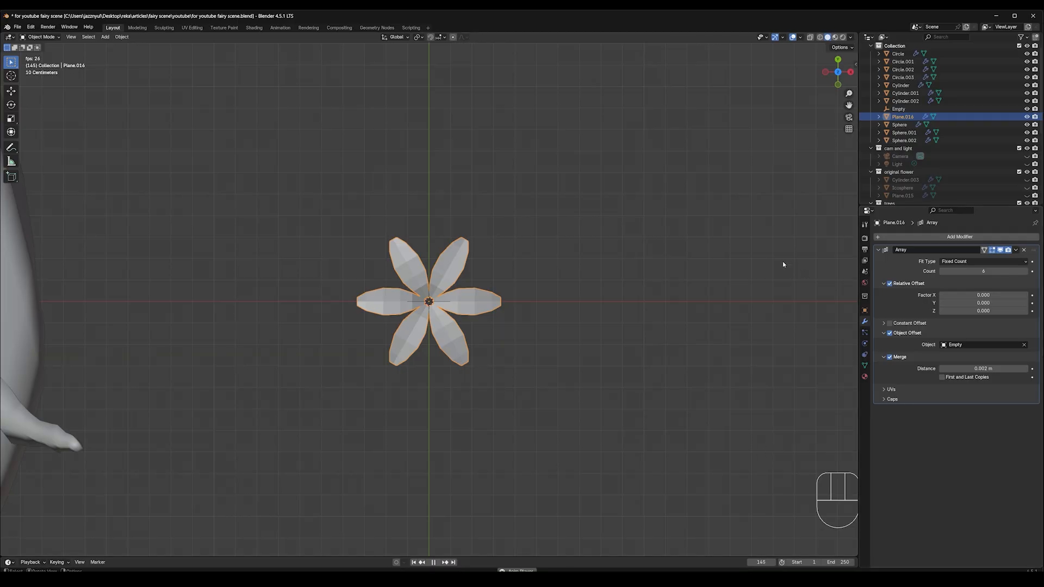
Step: In Edit Mode, lower the petal's inner-end vertices about 0.018 m along Z, and return to Object Mode
middle_click_drag(762, 284, 539, 256)
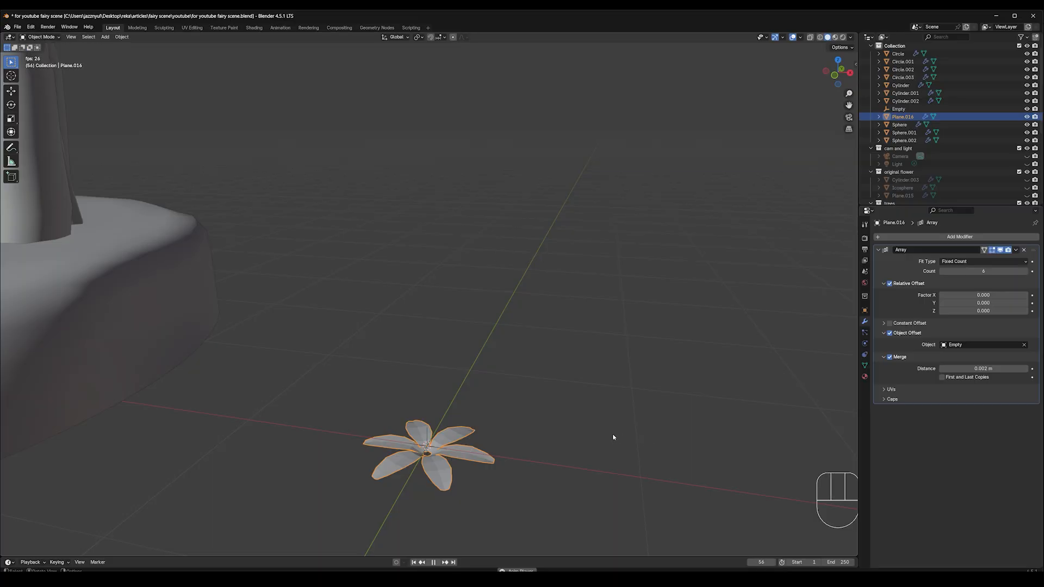
key("Tab")
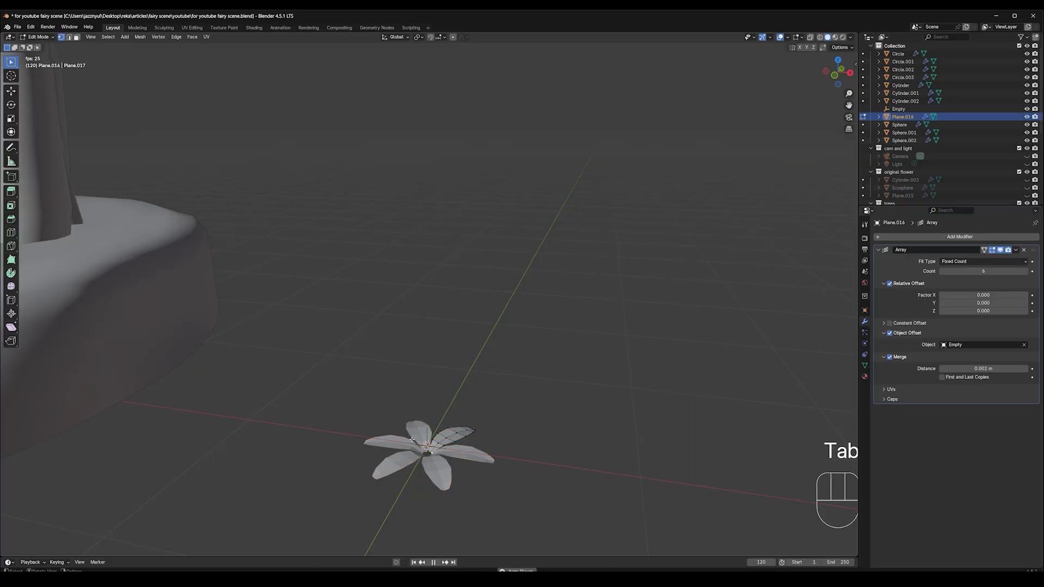
left_click_drag(426, 449, 438, 460)
key("g")
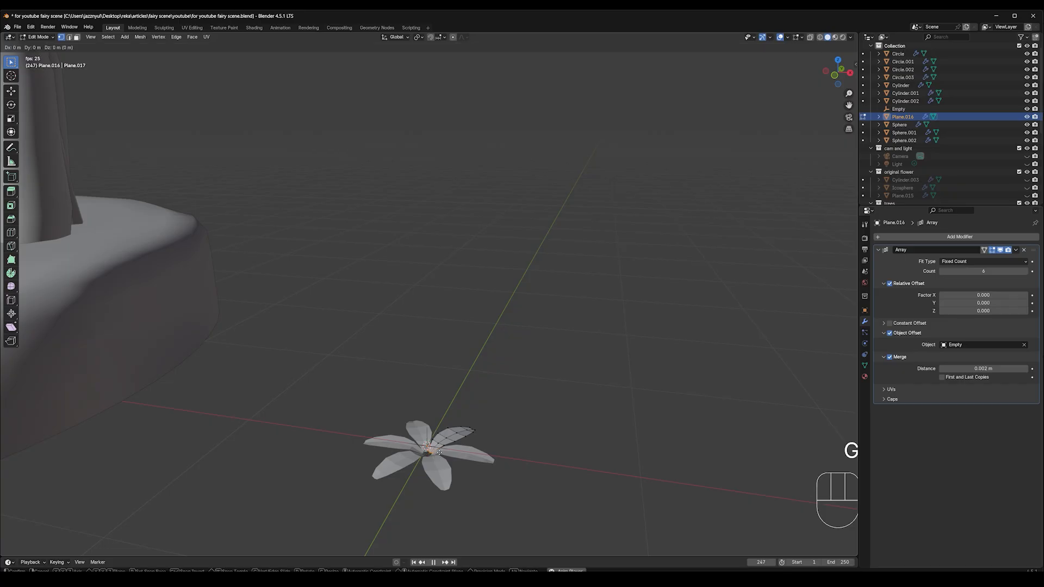
key("z")
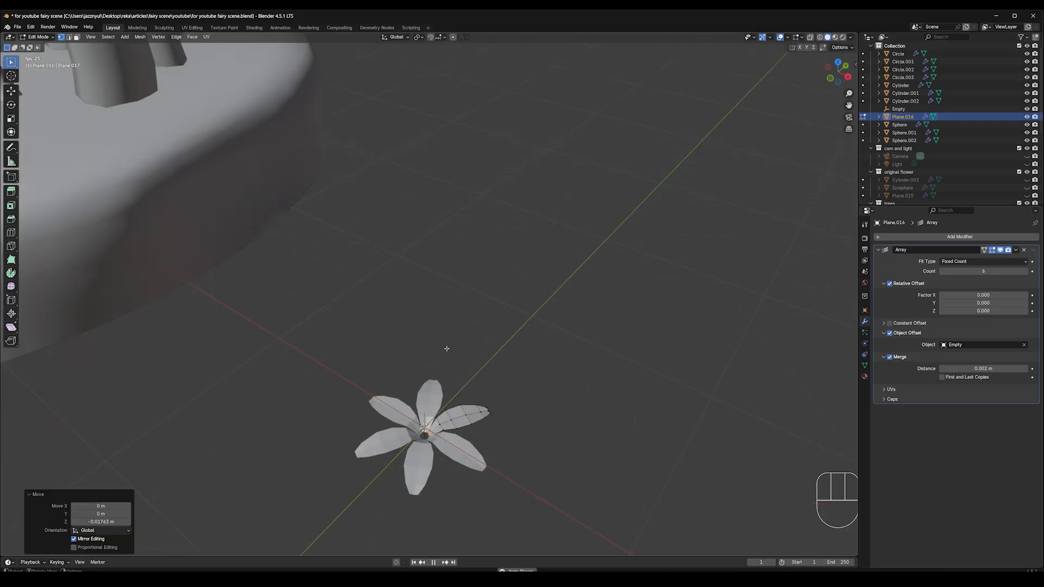
key("Tab")
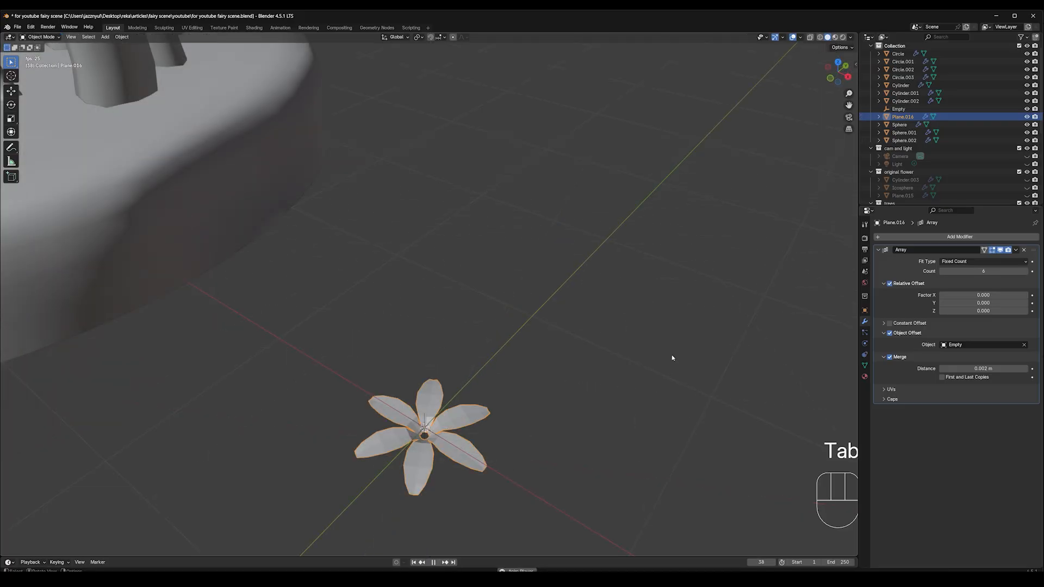
Step: Apply the Array modifier to turn the six petals into real geometry
middle_click_drag(672, 358, 593, 386)
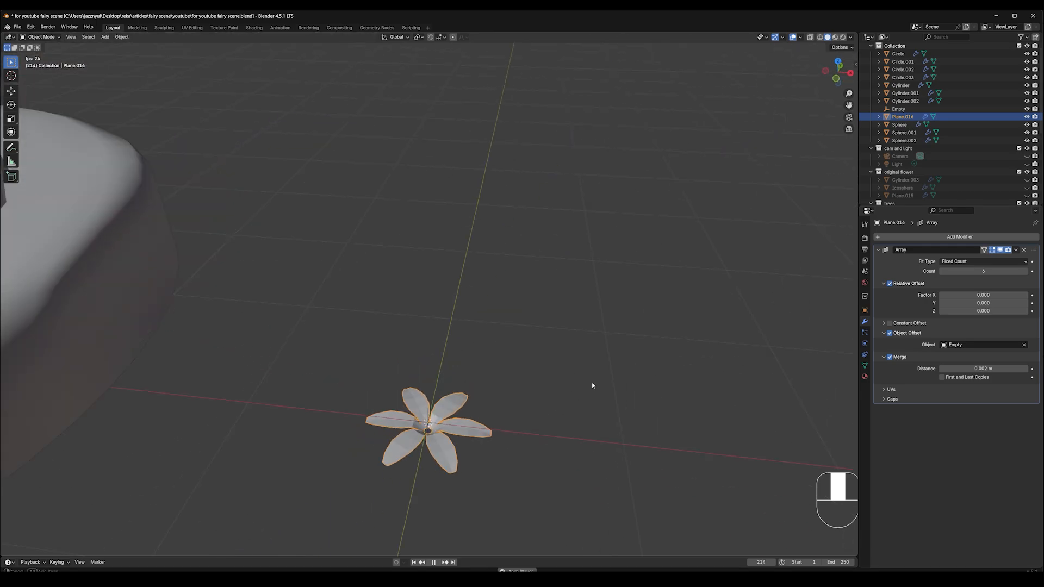
left_click(1016, 250)
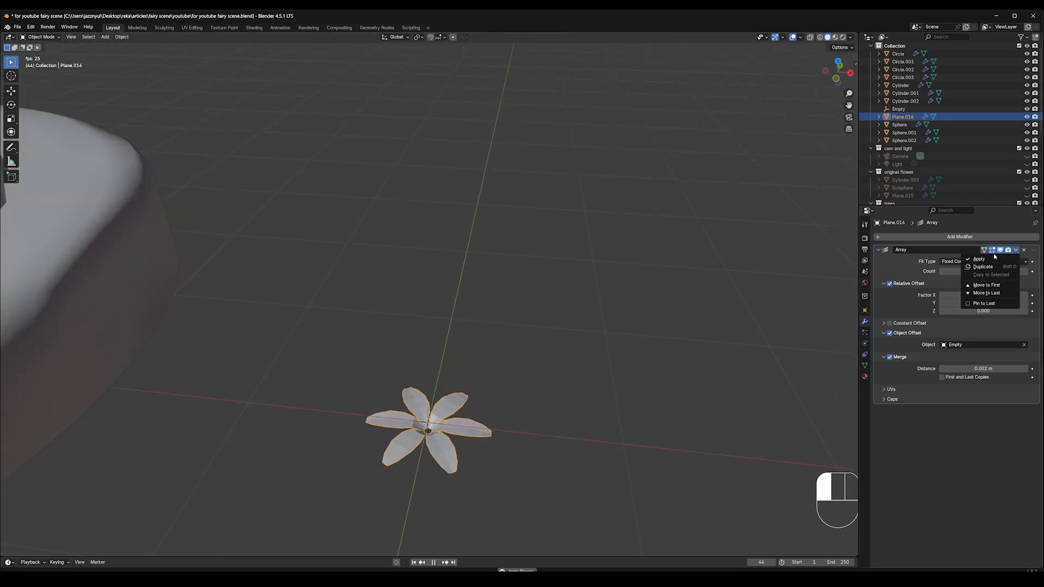
left_click(993, 259)
Step: In front view, rotate the flower 90° about the global X axis so that it stands upright
scroll(488, 412, "down", 2)
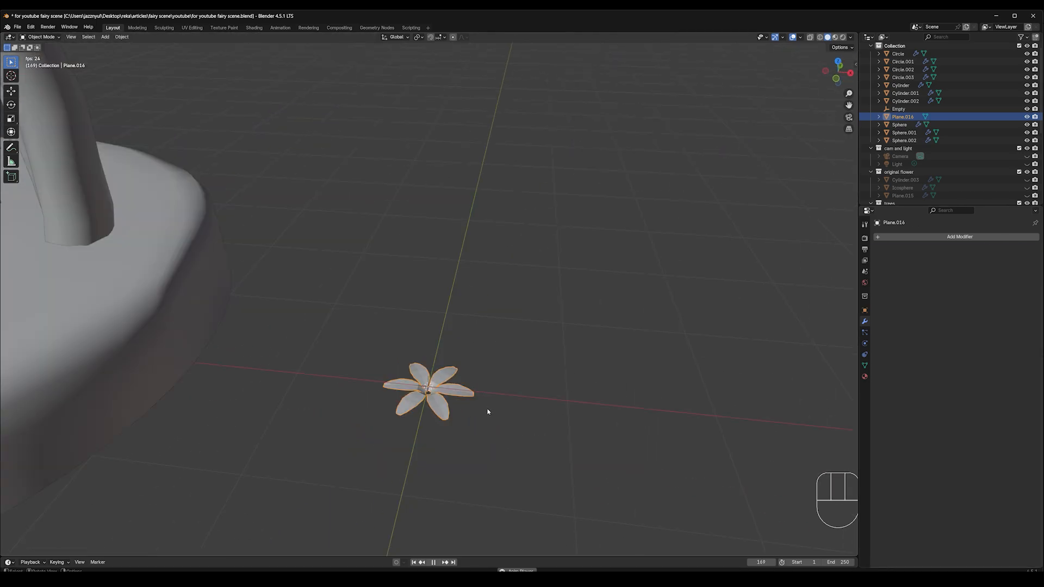
key("KP_1")
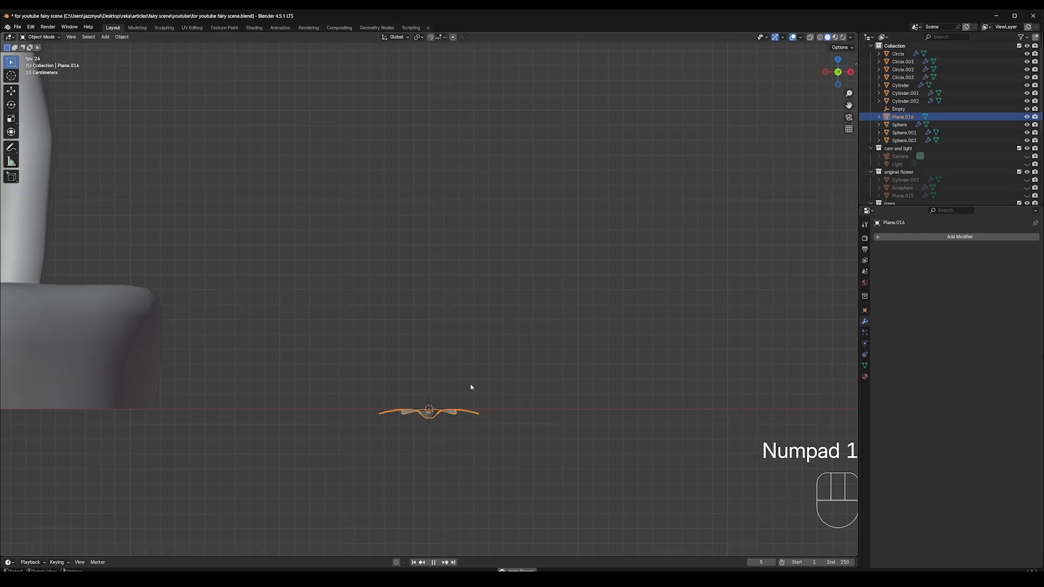
key("r")
key("x")
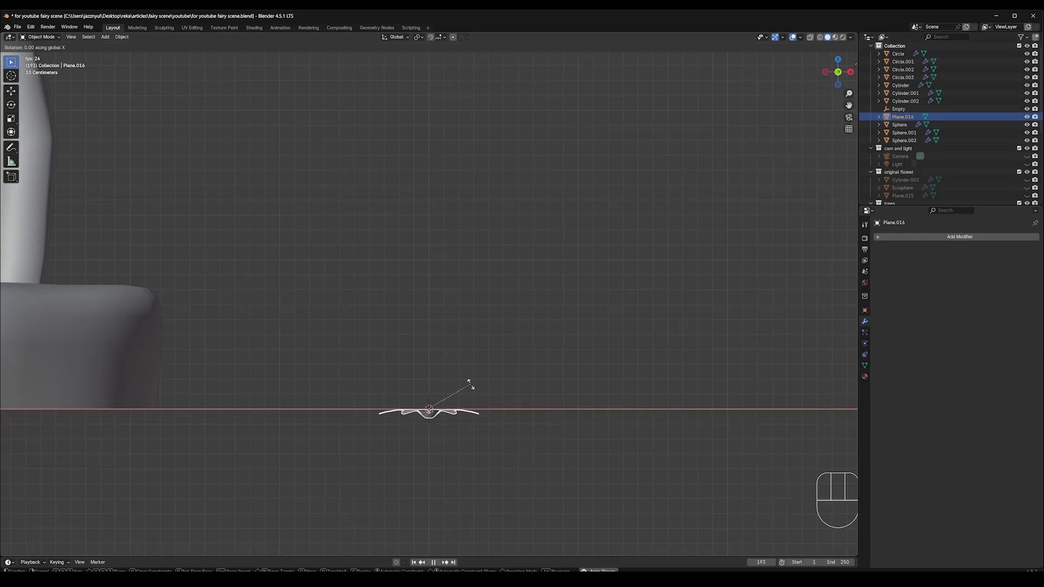
key("KP_9")
key("KP_0")
key("Return")
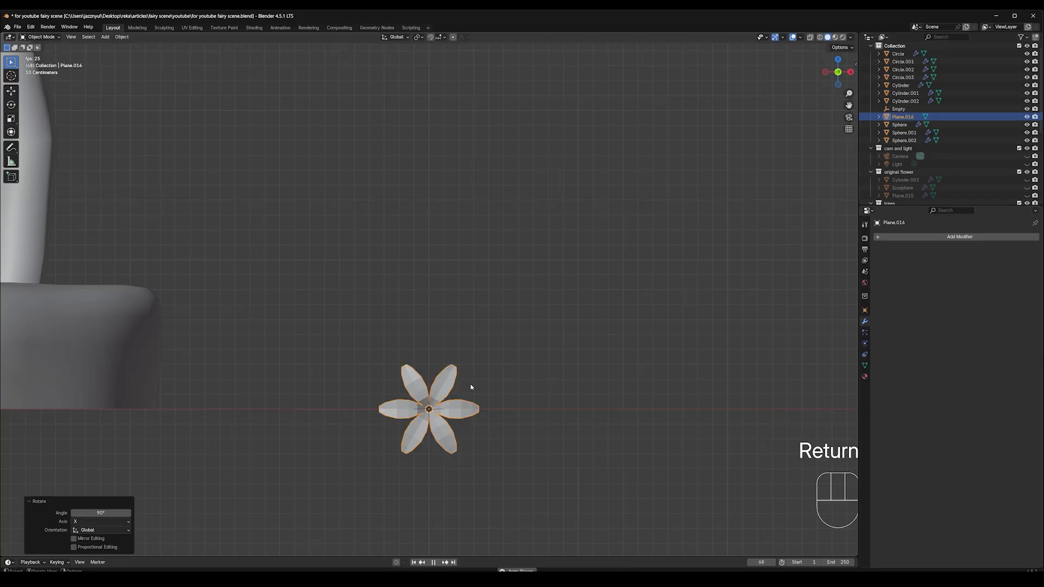
Step: Scale the flower down uniformly to about 0.6 and apply its scale
key("s")
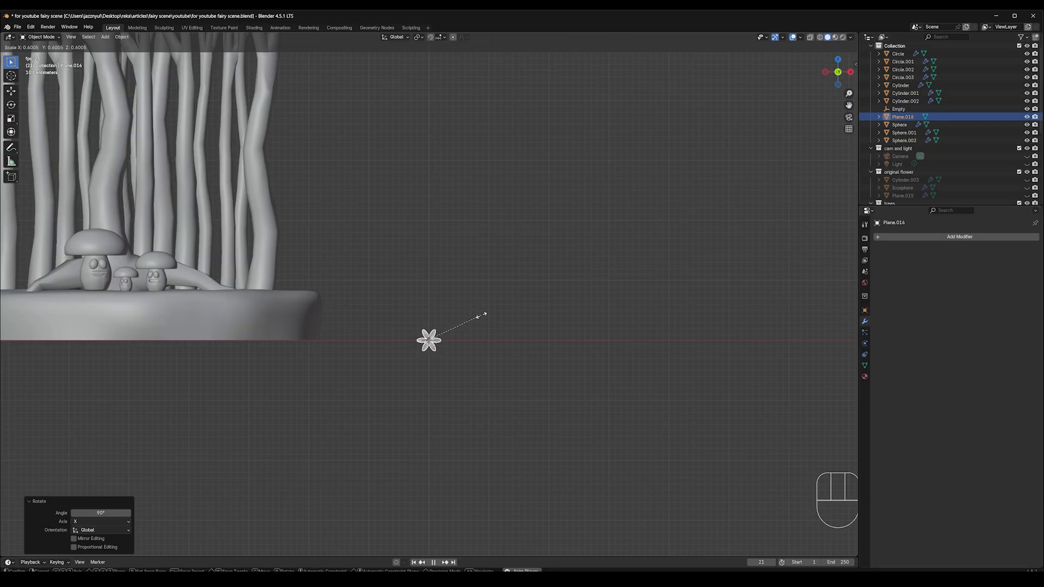
left_click(479, 317)
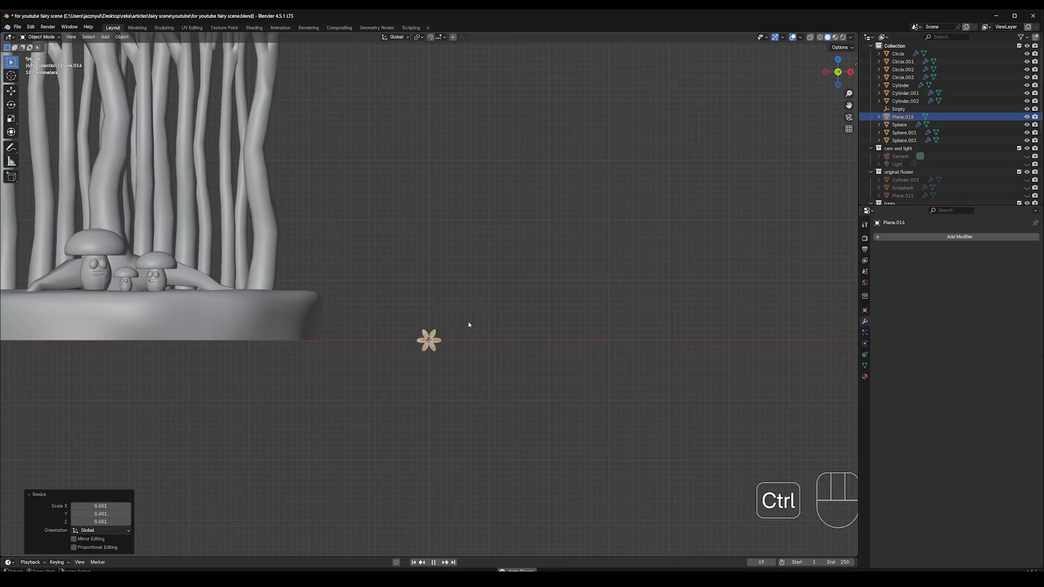
key("ctrl+a")
left_click(464, 323)
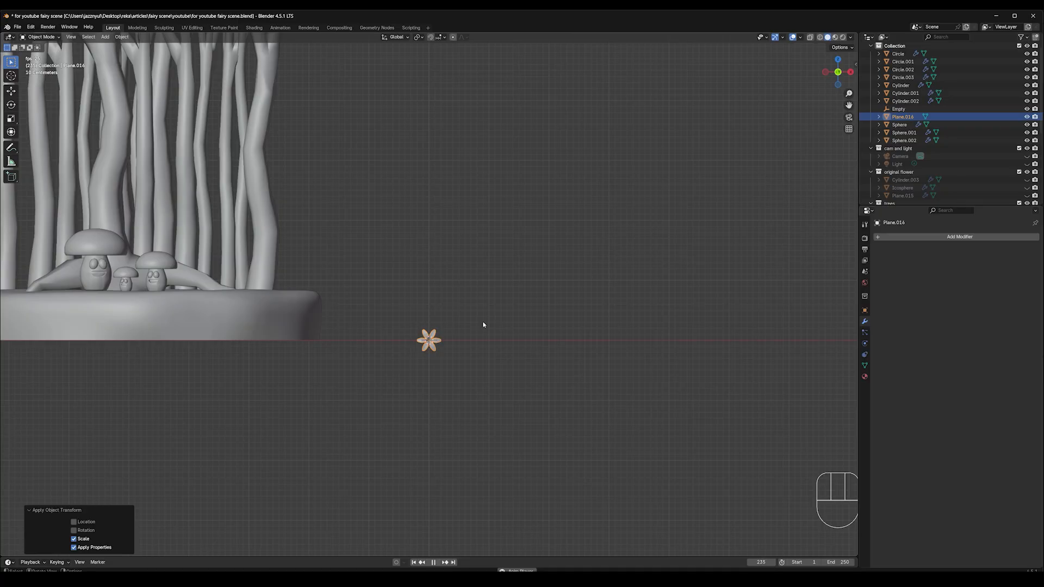
Step: Add a Solidify modifier with 0.01 m thickness to the flower petals and apply it
scroll(483, 325, "up", 6)
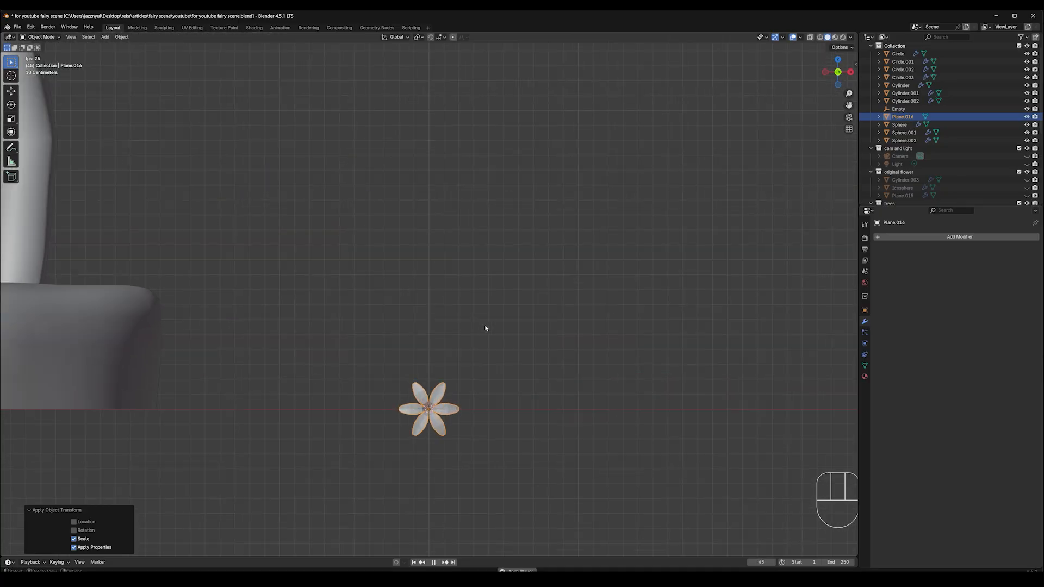
middle_click_drag(505, 345, 509, 379)
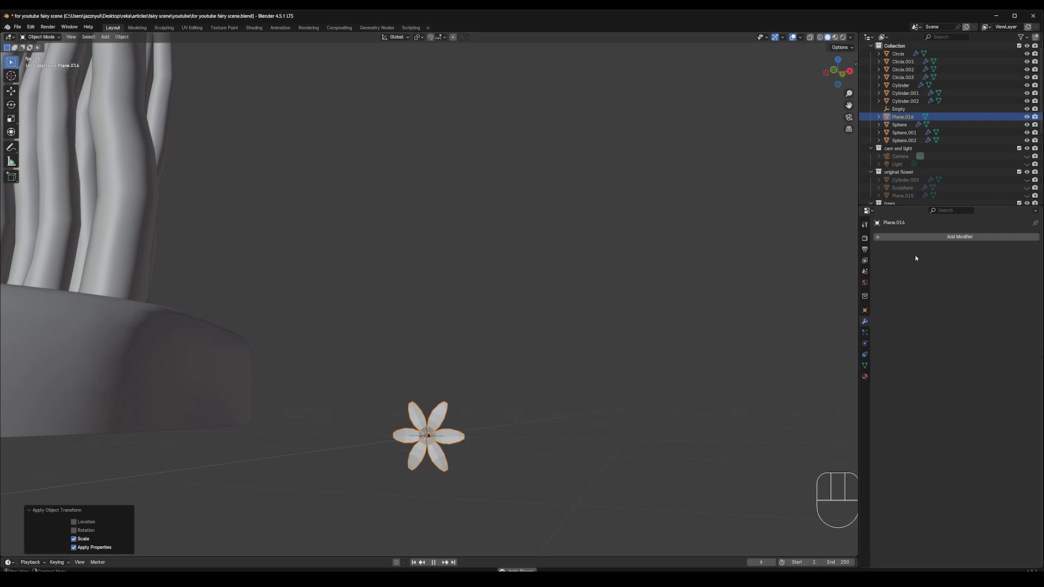
left_click(955, 236)
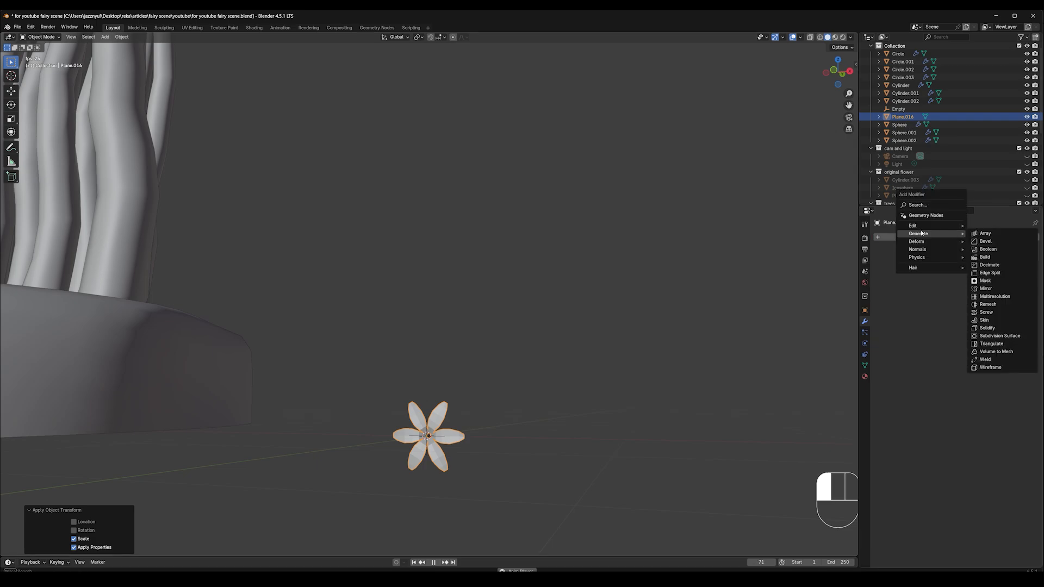
left_click(986, 328)
middle_click_drag(715, 415, 430, 458)
scroll(431, 458, "up", 3)
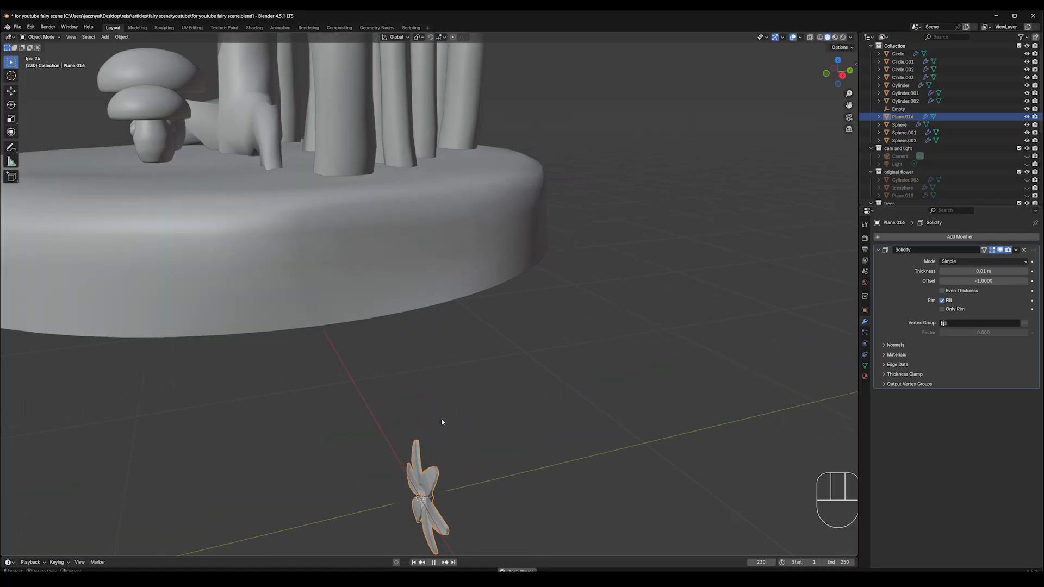
left_click(1016, 251)
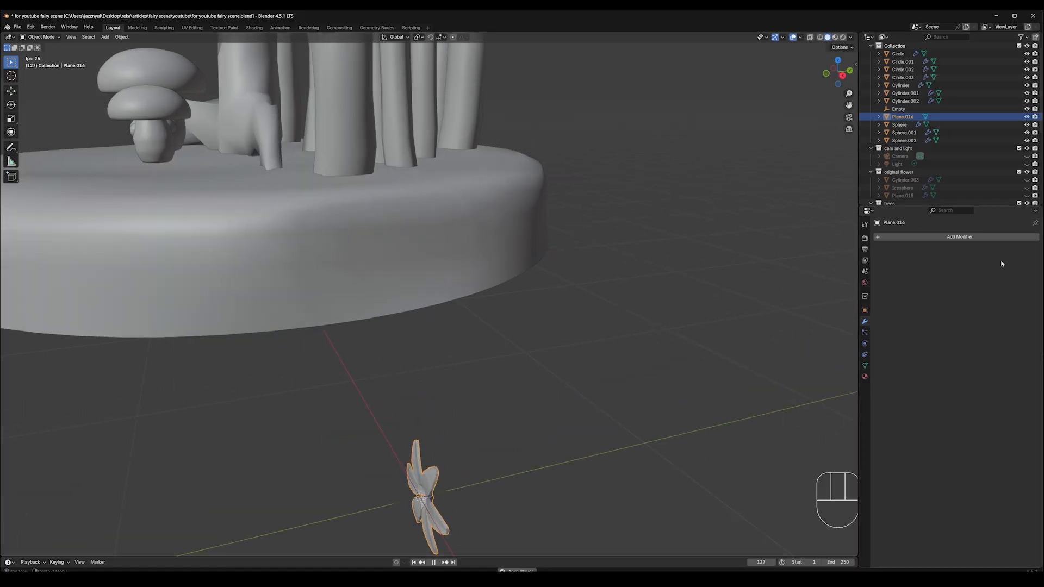
Step: Give the flower petals a level 2 Subdivision modifier and shade them smooth
middle_click_drag(674, 461, 711, 400)
scroll(555, 394, "down", 3)
middle_click_drag(555, 394, 469, 475)
key("ctrl+2")
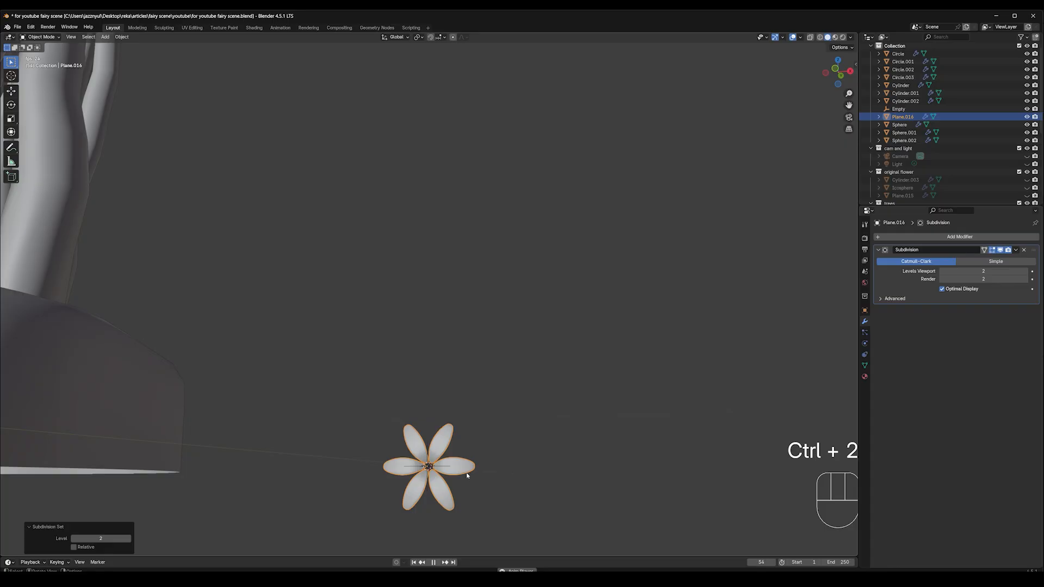
right_click(460, 468)
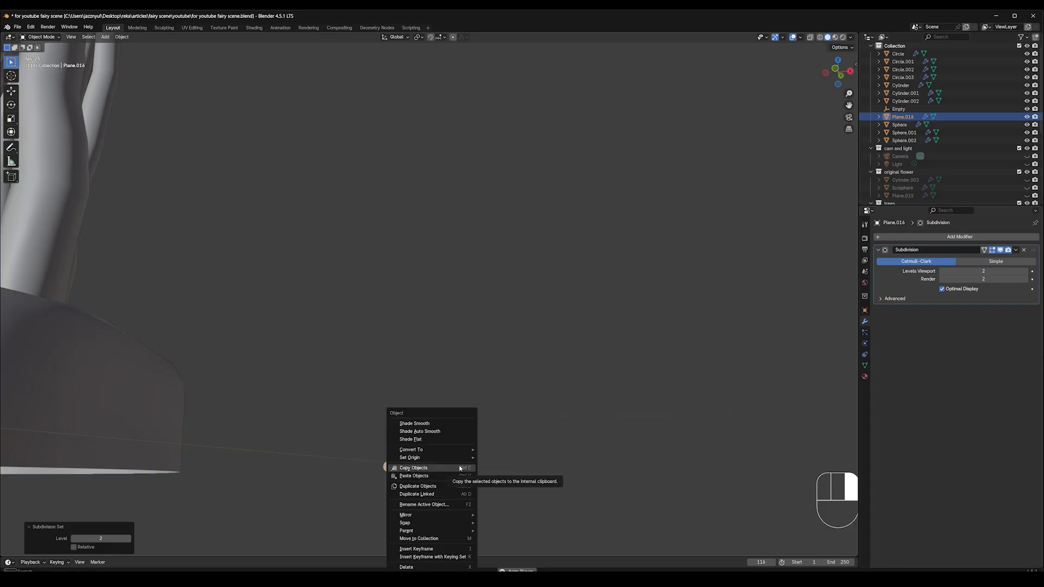
middle_click_drag(448, 427, 389, 492)
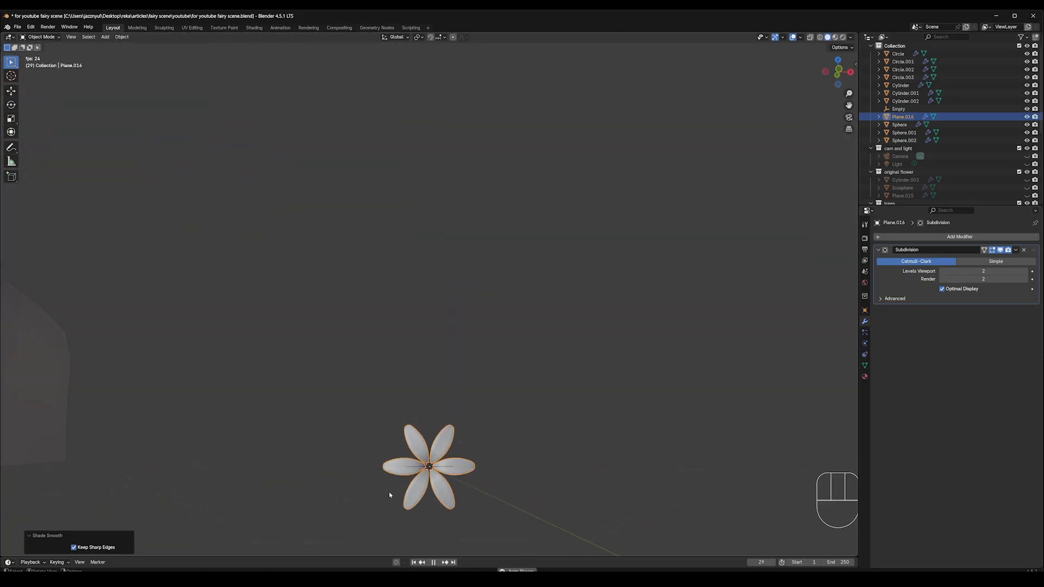
Step: In front view, add a UV sphere at the flower's centre and rotate it 90° about the global X axis
key("KP_1")
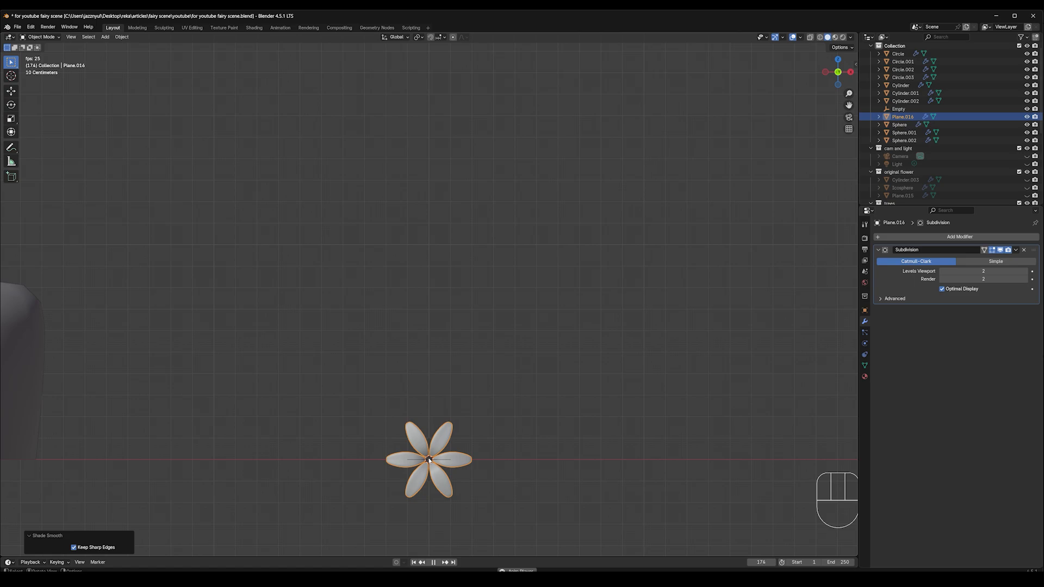
key("shift+a")
mouse_move(429, 374)
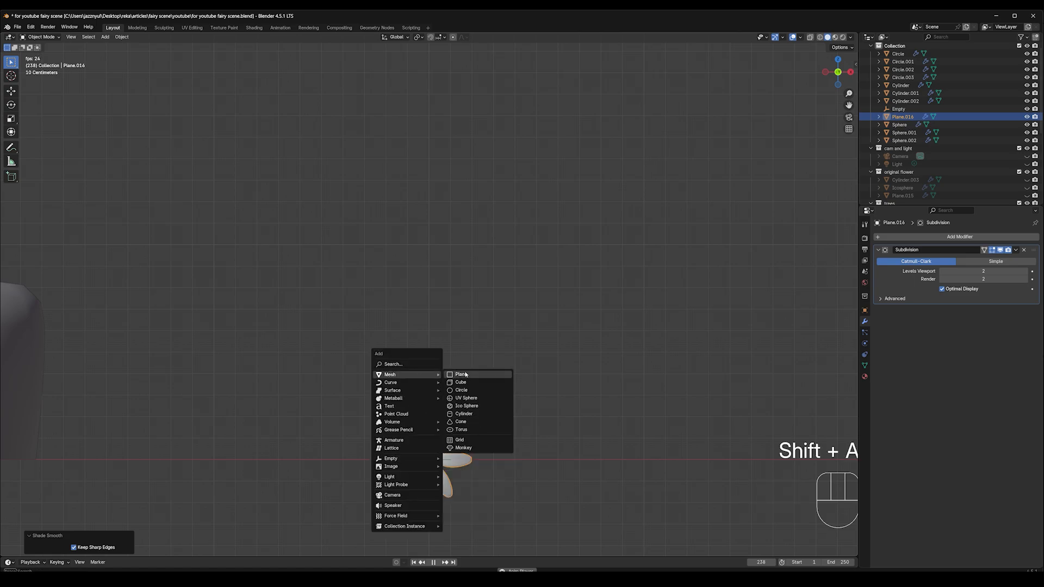
left_click(469, 399)
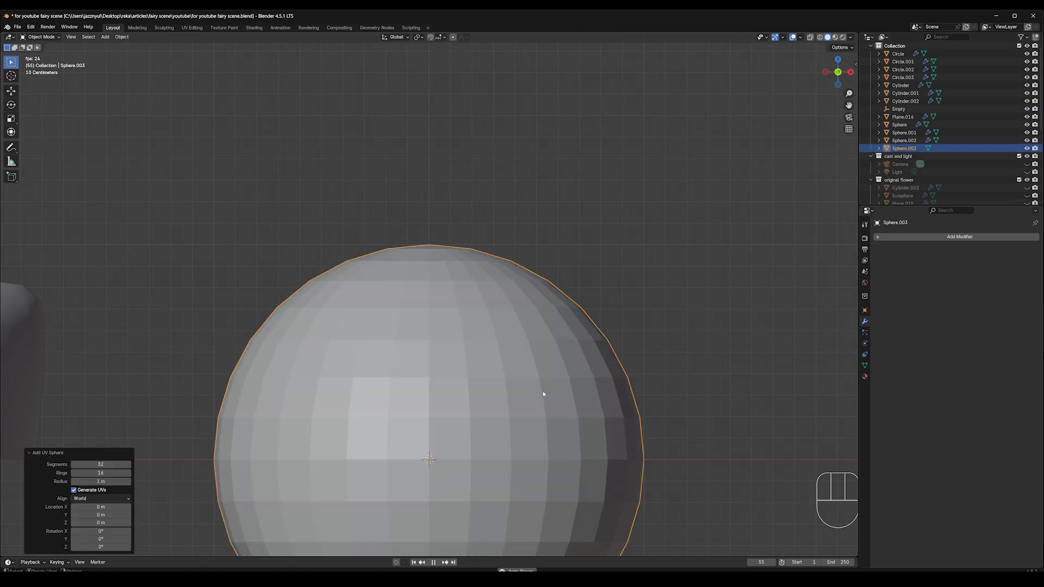
key("r")
key("x")
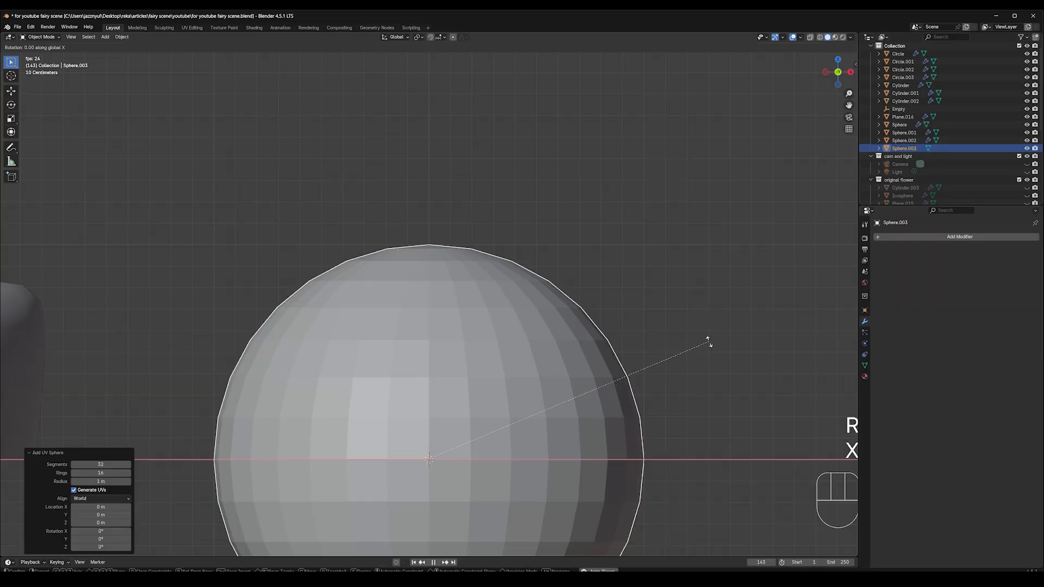
key("KP_9")
key("KP_0")
key("Return")
Step: Scale the sphere down uniformly to about 0.044 and apply its rotation and scale
scroll(709, 345, "down", 3)
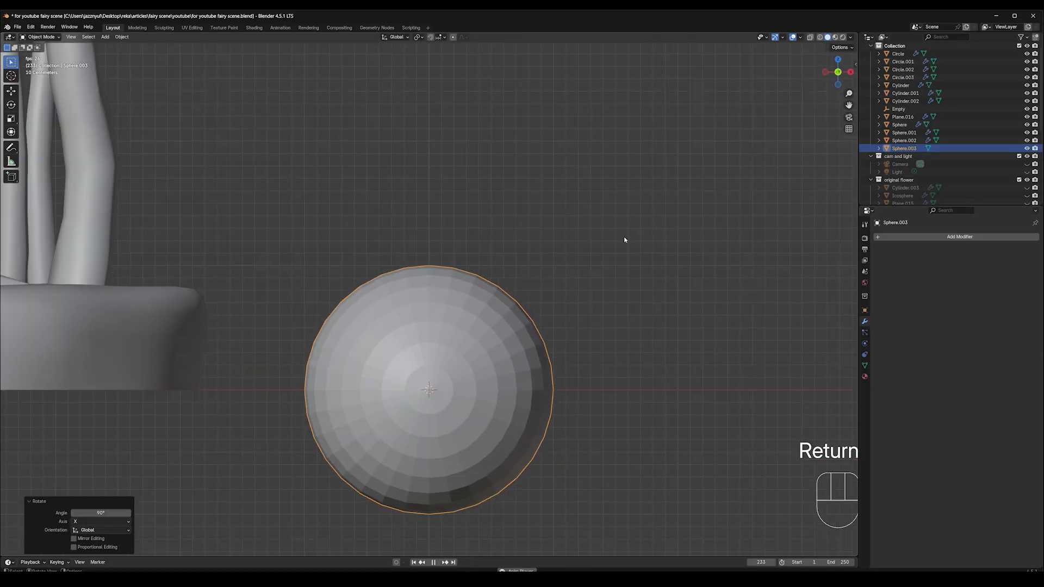
key("s")
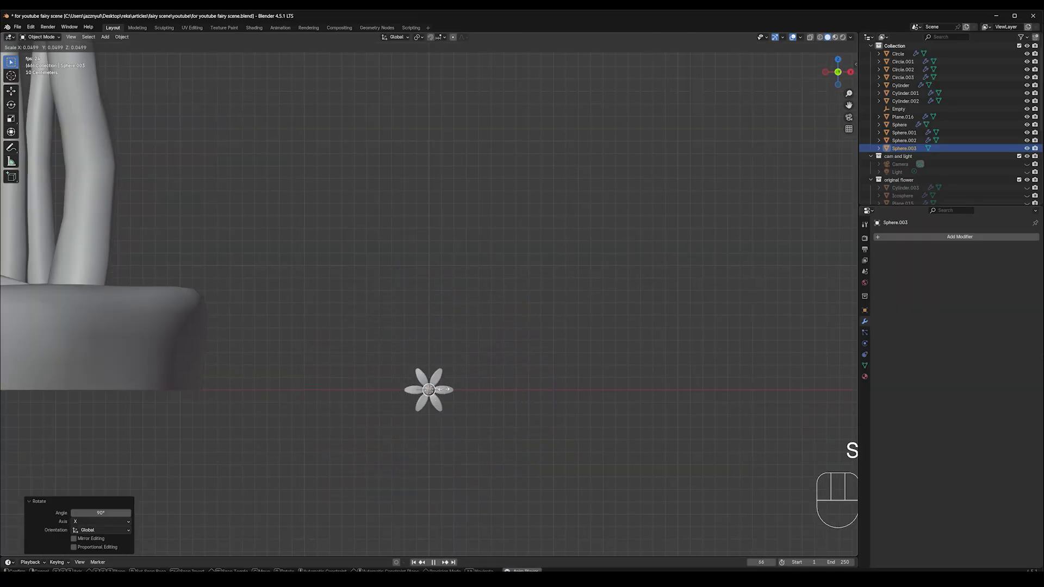
left_click(468, 372)
mouse_move(466, 372)
middle_mouse_down()
mouse_move(359, 375)
mouse_move(467, 364)
mouse_move(474, 381)
middle_mouse_up()
key("ctrl+a")
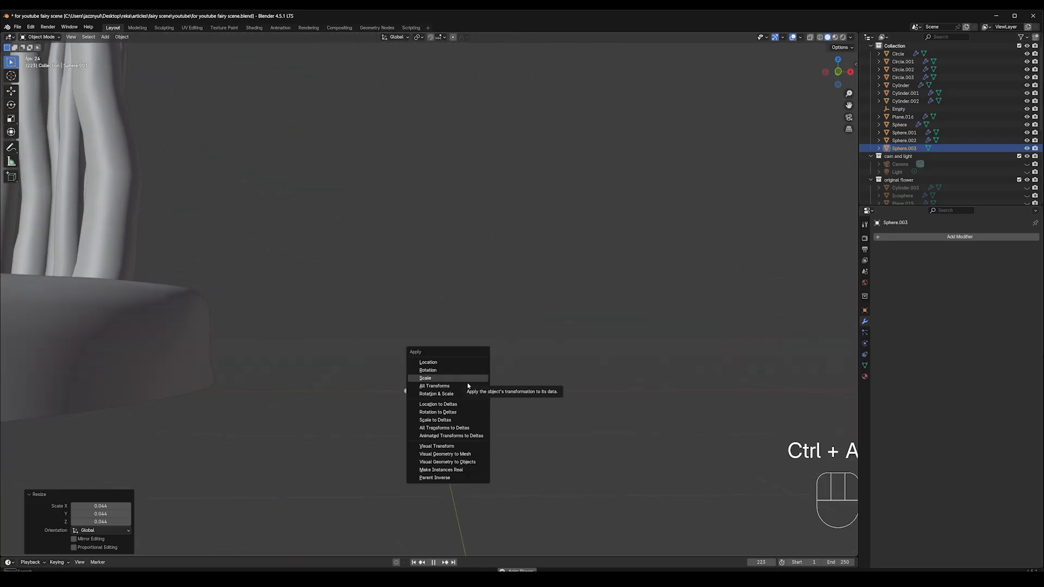
left_click(438, 393)
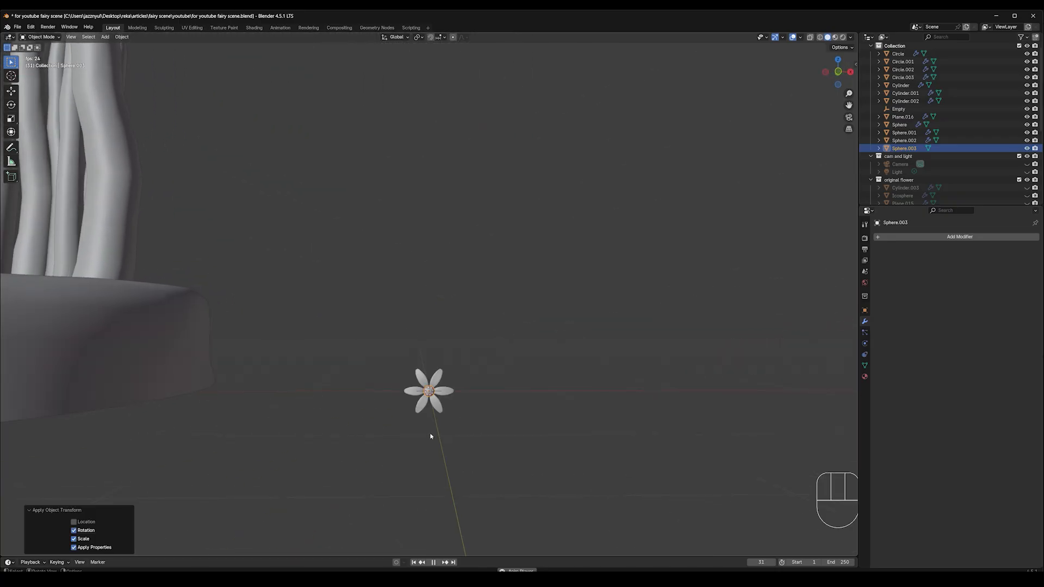
Step: Delete the Empty at the flower's centre
left_click(430, 383)
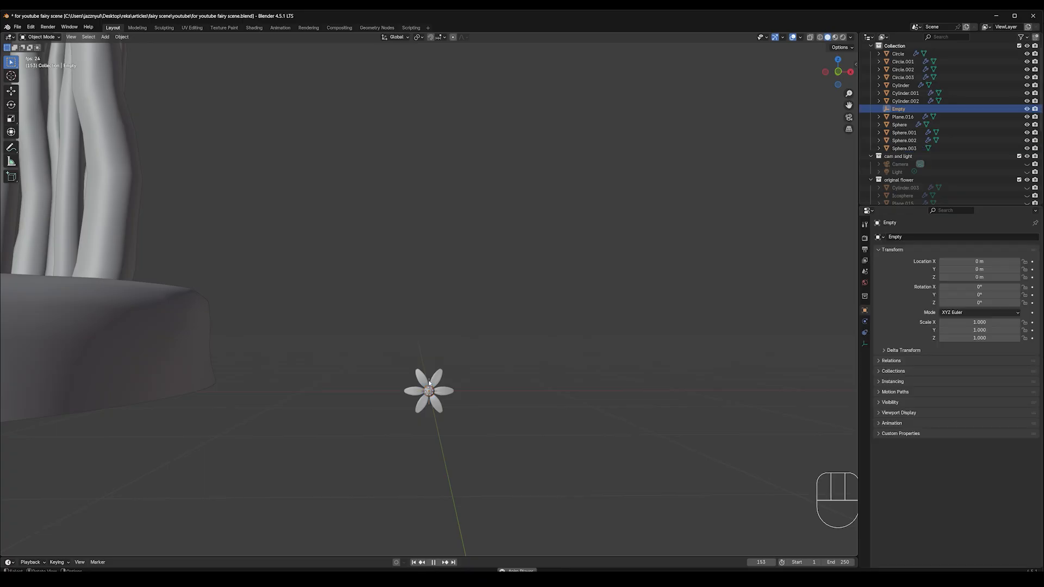
key("x")
left_click(417, 381)
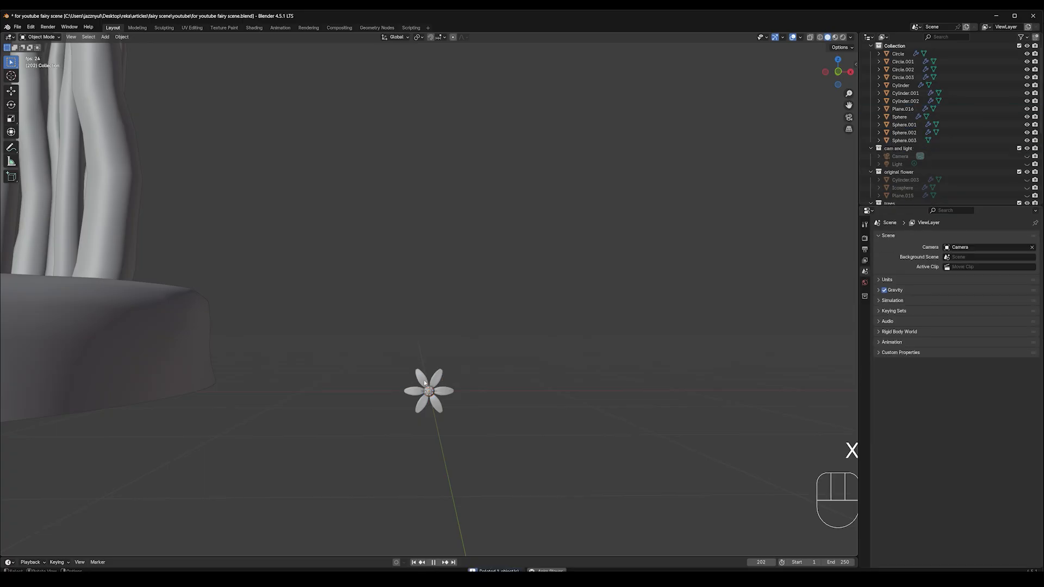
Step: In Edit Mode, flatten the centre sphere along Y and move it about 0.01 m along Y into the petals
scroll(478, 382, "up", 1)
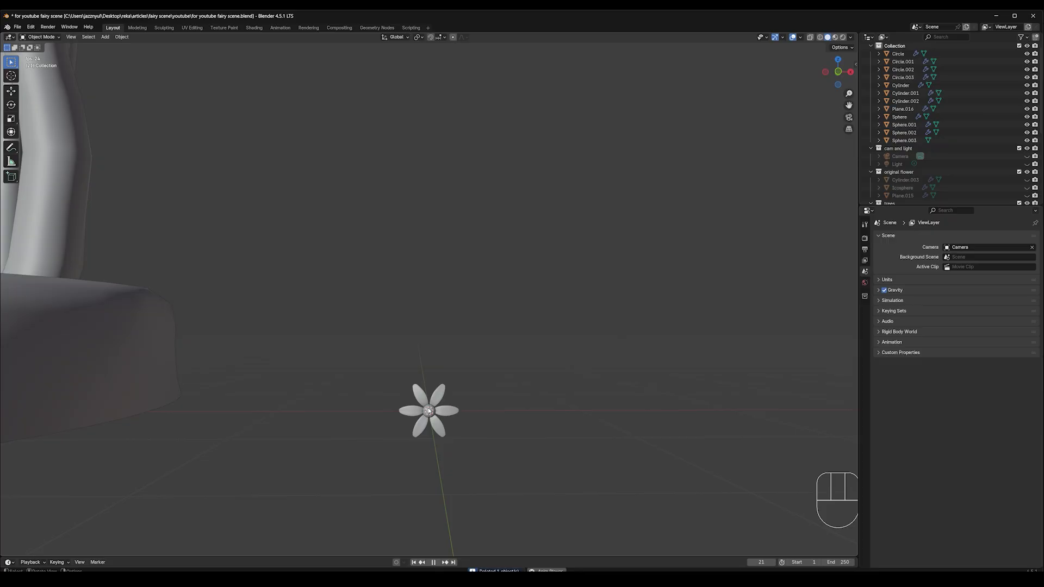
left_click(429, 411)
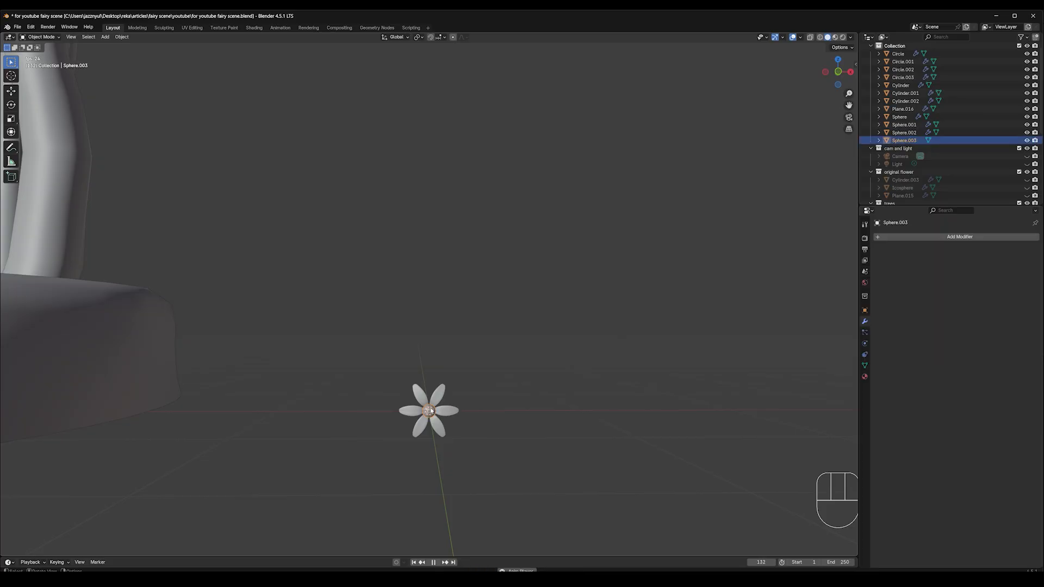
key("Tab")
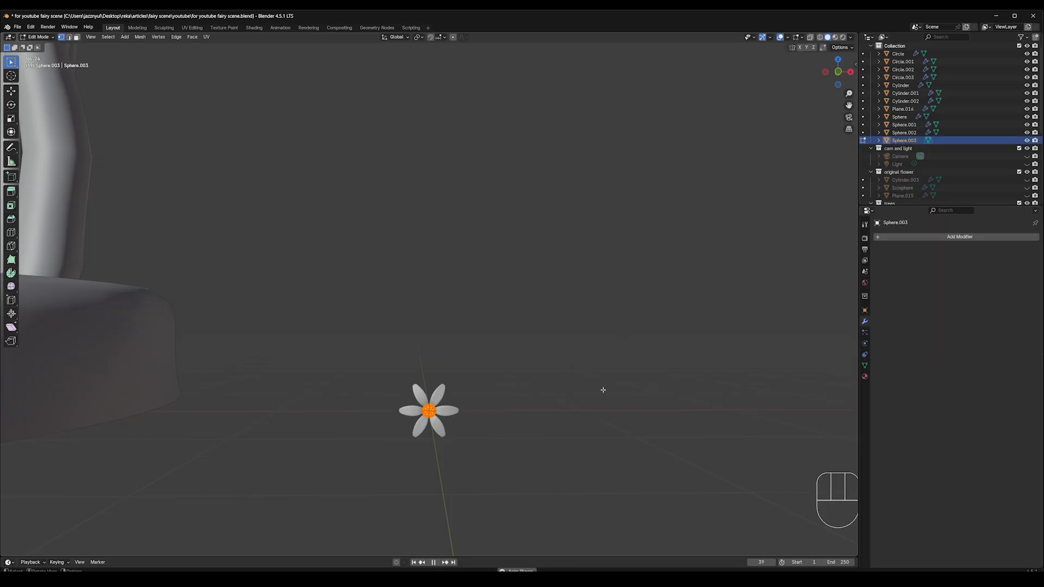
key("KP_3")
scroll(483, 417, "up", 3)
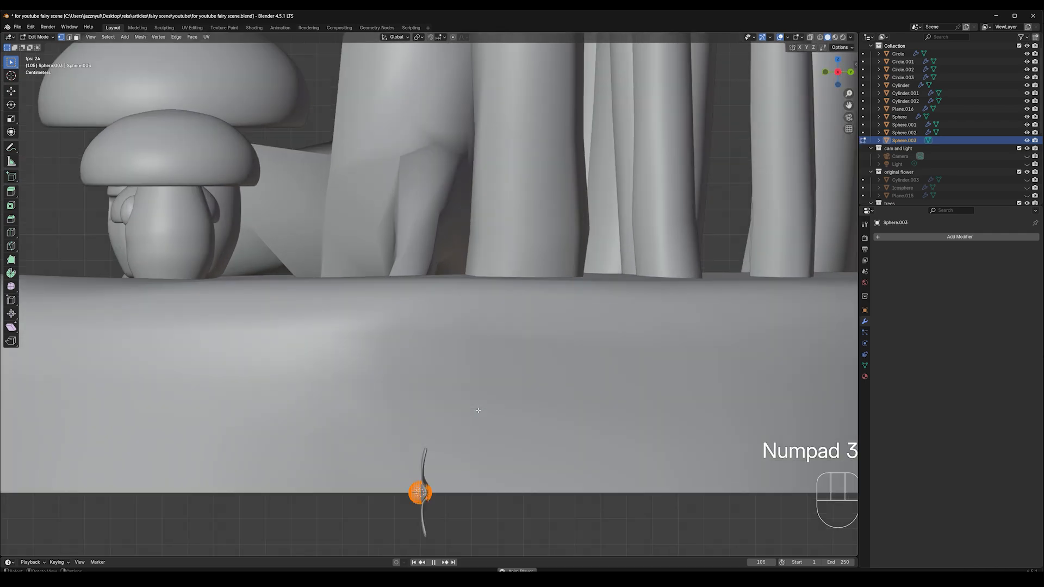
middle_click_drag(476, 486, 506, 295, "shift")
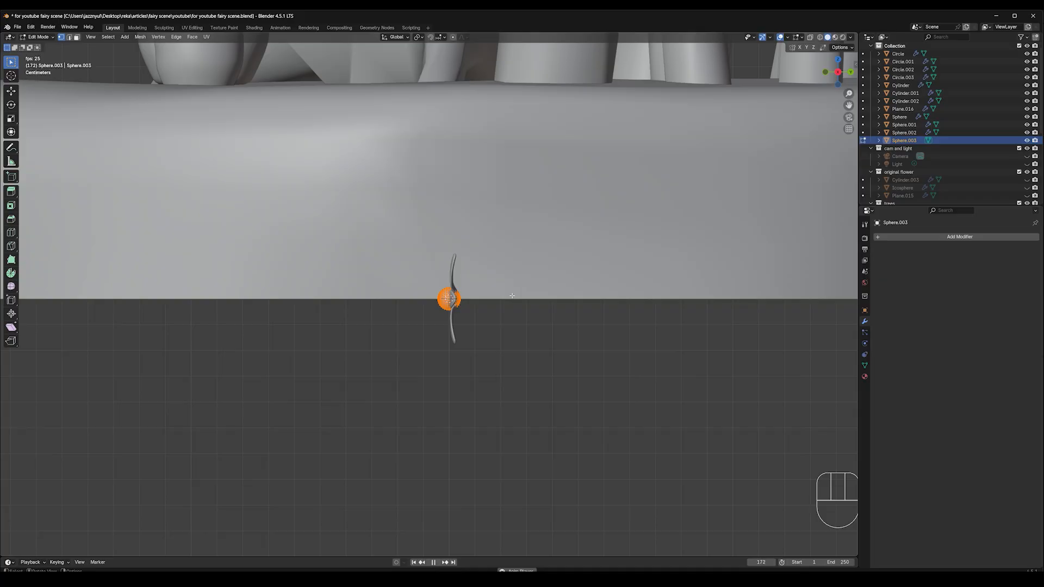
key("s")
key("y")
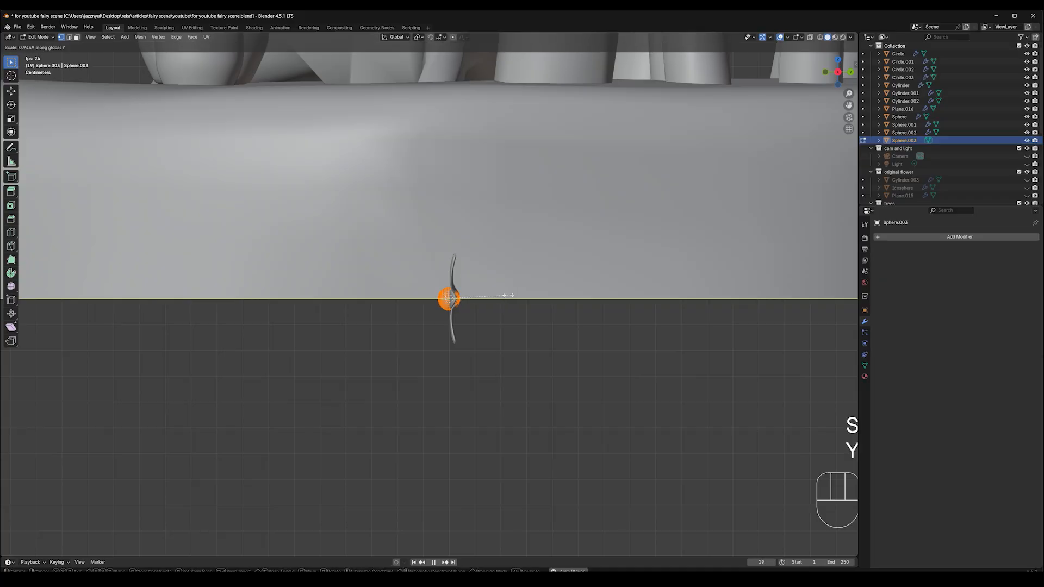
left_click(479, 296)
key("g")
key("y")
left_click(469, 306)
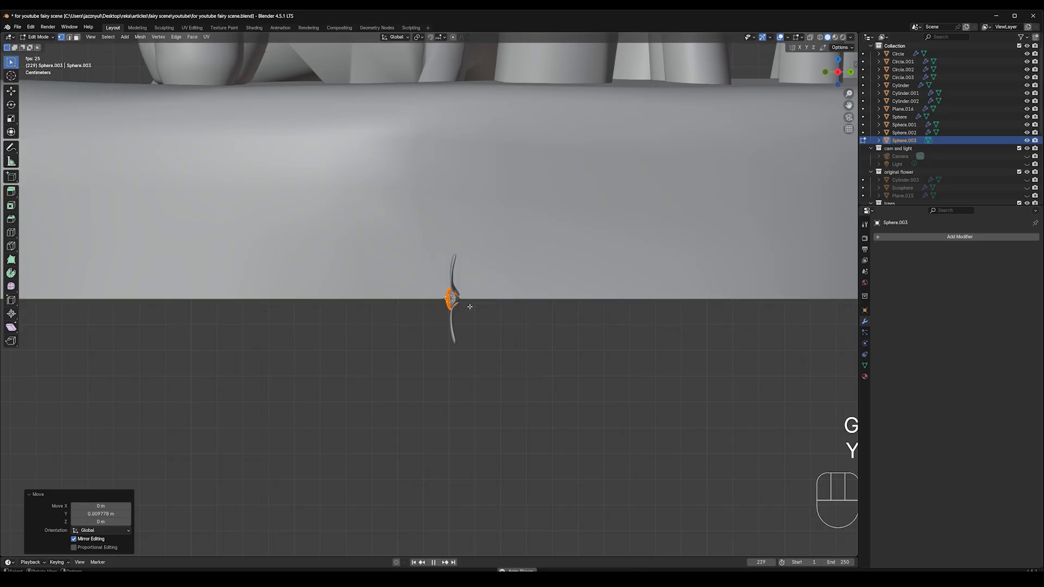
Step: With X-ray on in side view, scale the sphere's back-half vertices to about 0.87 and move them about 0.0026 m along Y
middle_click_drag(471, 308, 566, 314)
key("KP_3")
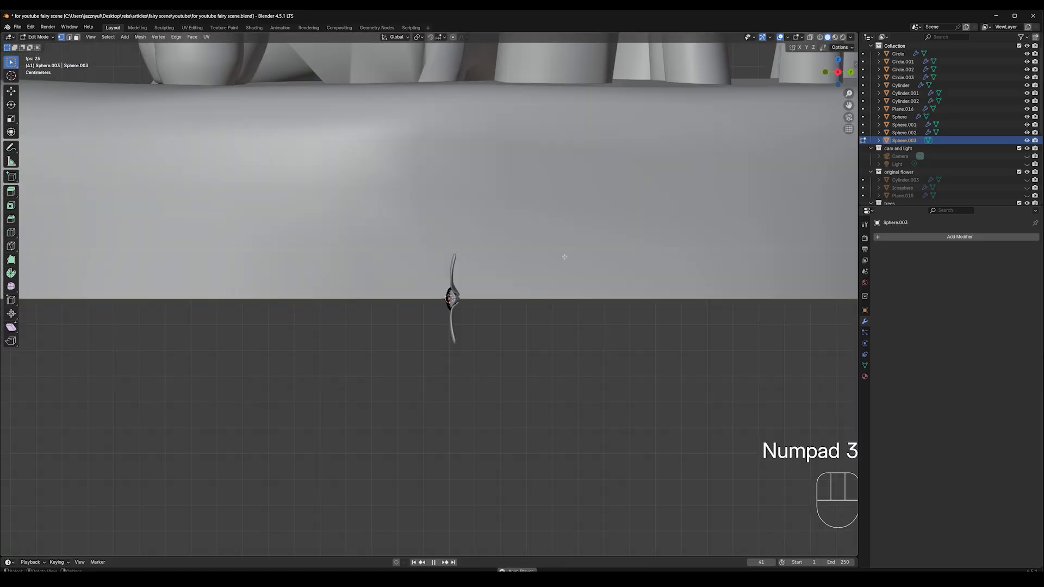
left_click(811, 37)
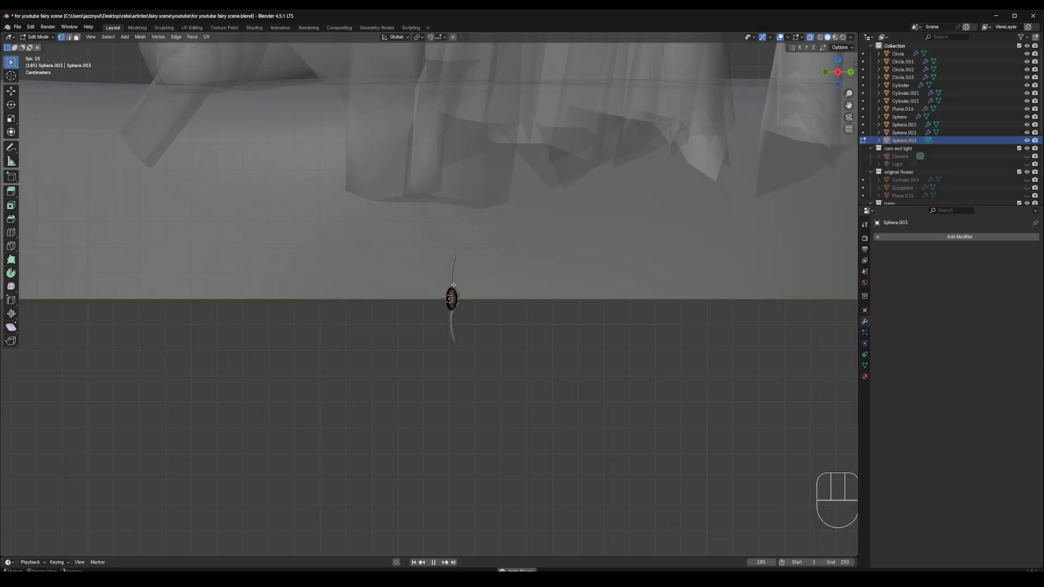
left_click_drag(454, 285, 468, 314)
key("s")
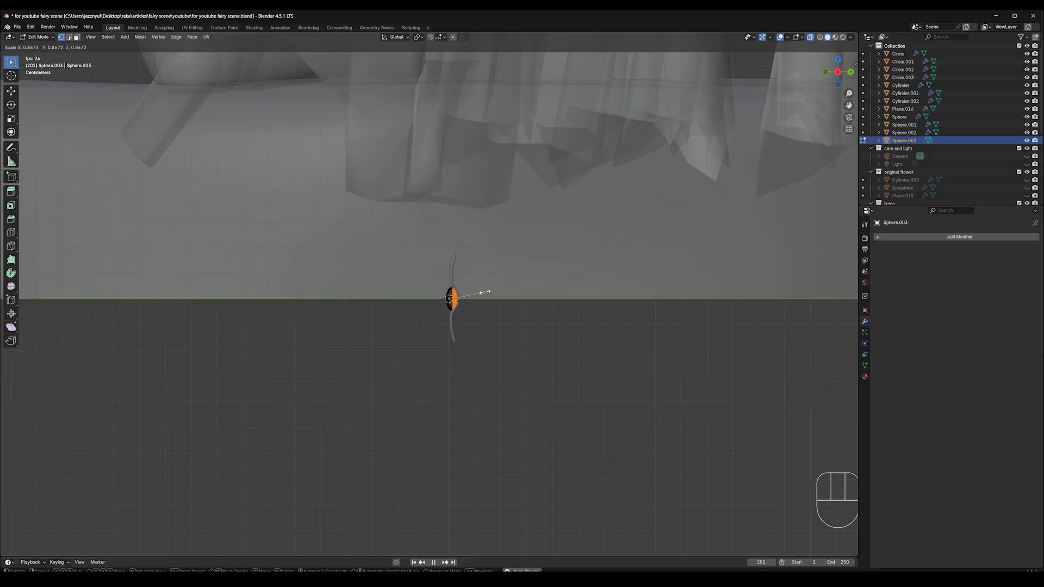
left_click(486, 292)
key("g")
key("y")
left_click(487, 299)
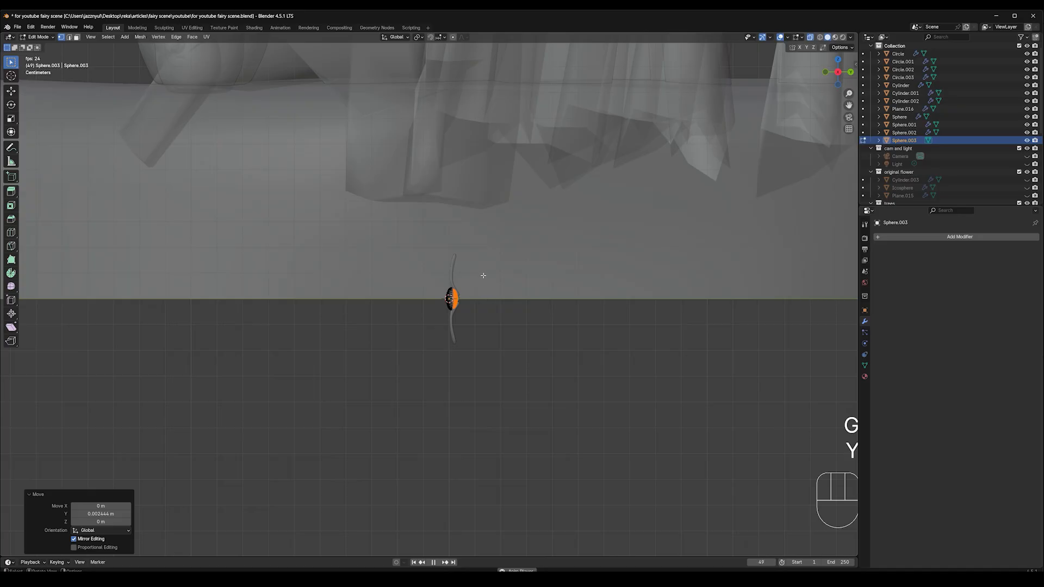
Step: Return to Object Mode and shade the flower's centre sphere smooth
middle_click_drag(483, 276, 540, 232)
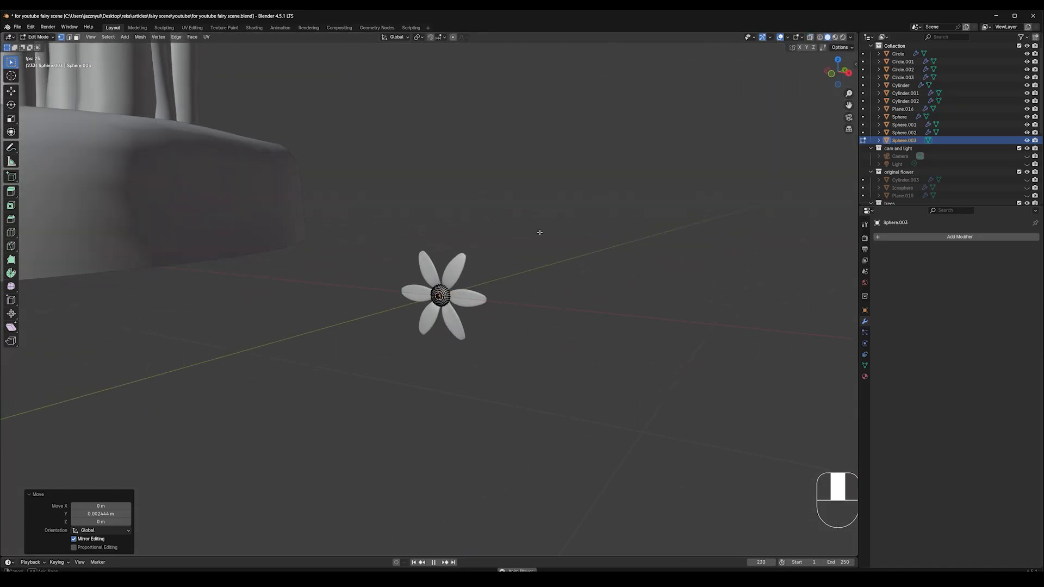
left_click(38, 37)
left_click(48, 50)
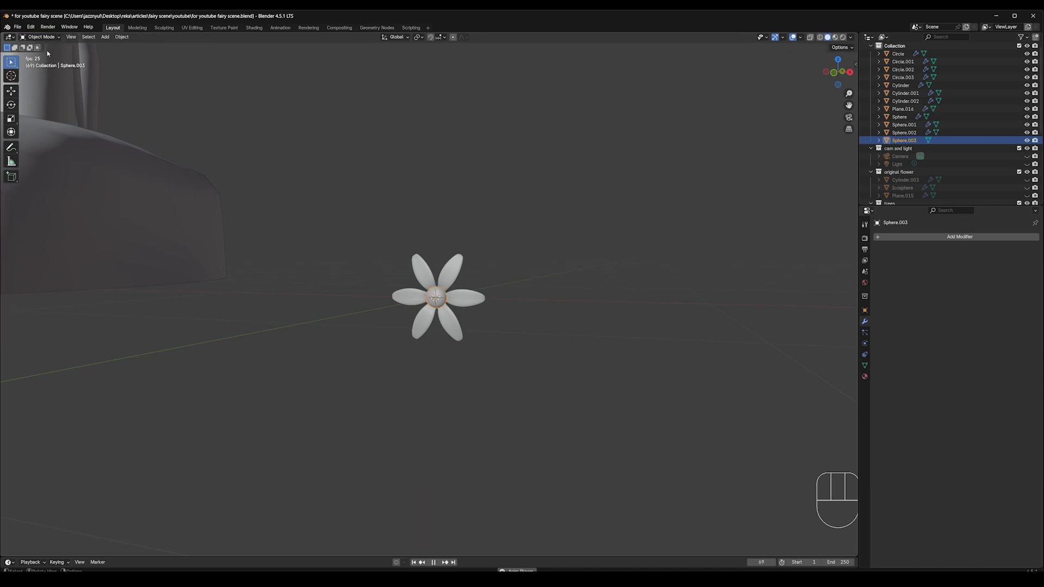
right_click(438, 293)
left_click(434, 290)
Step: In back view, add a cylinder with 6 vertices at the flower's centre
middle_click_drag(625, 242, 357, 289)
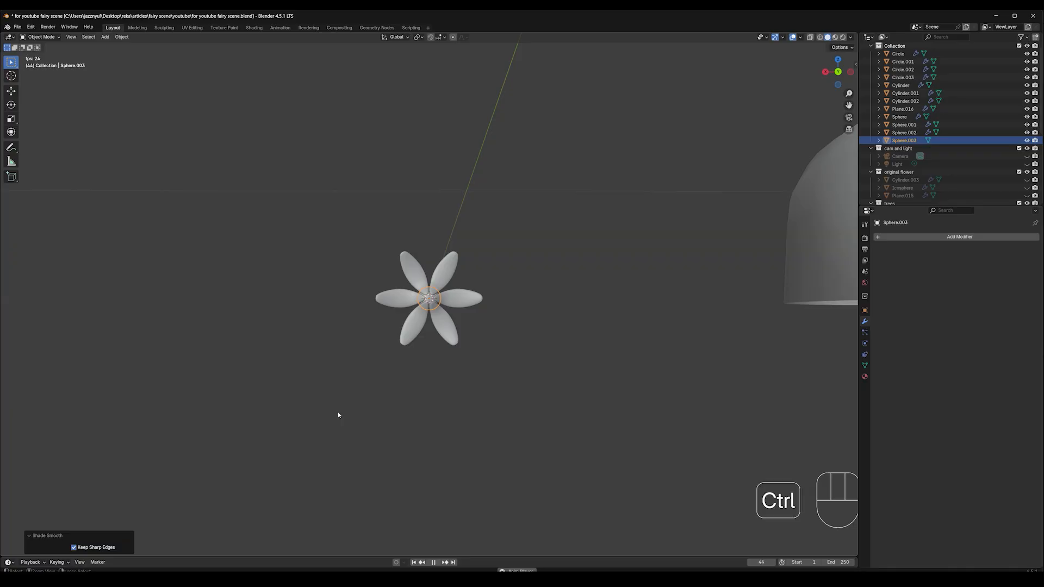
key("ctrl+KP_1")
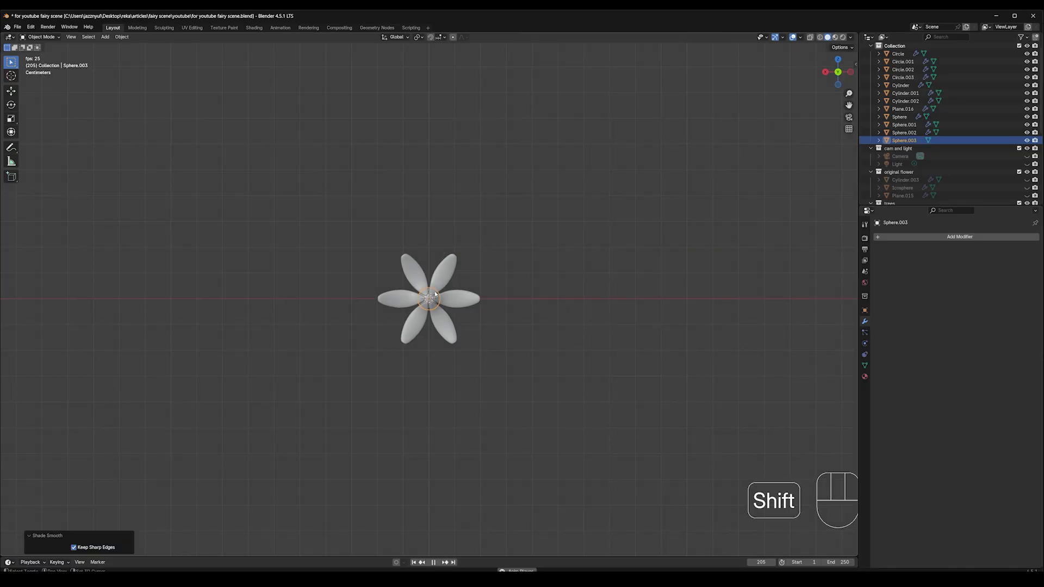
key("shift+a")
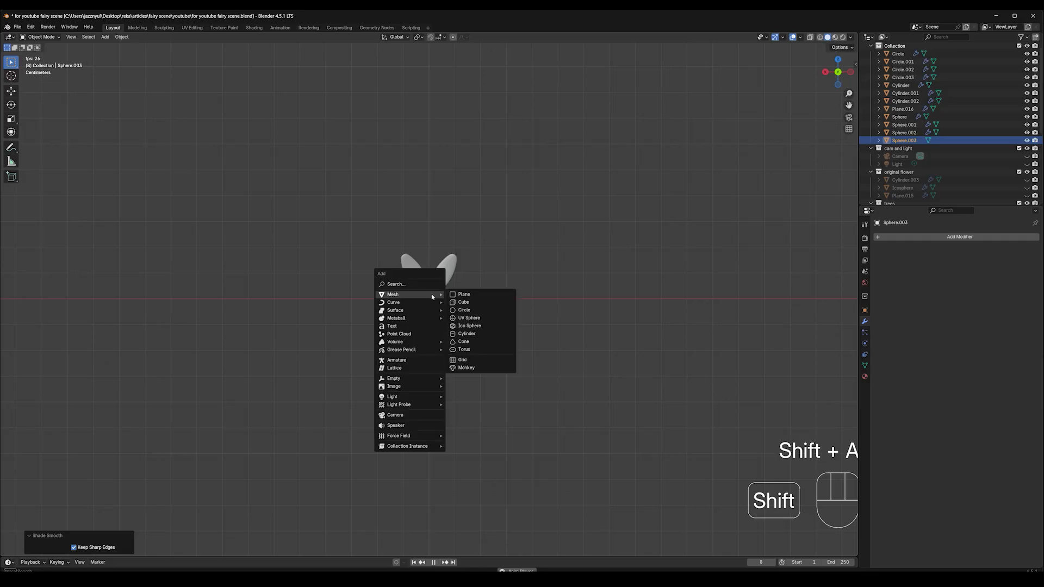
left_click(470, 335)
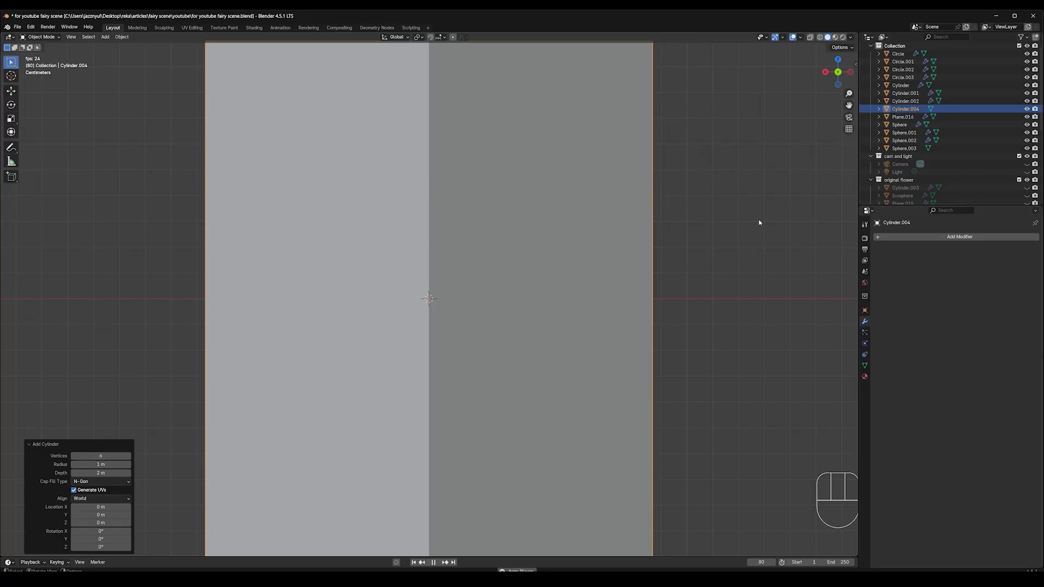
Step: Scale the new cylinder down to about 0.047 and rotate it 90° about X to face the flower's front
key("s")
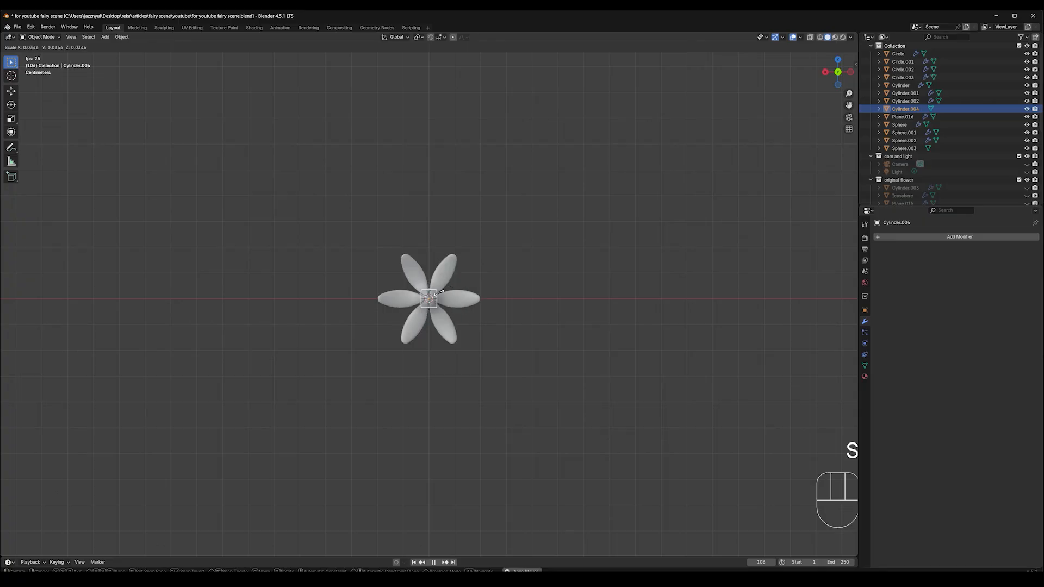
left_click(464, 292)
key("r")
key("x")
key("KP_9")
key("KP_0")
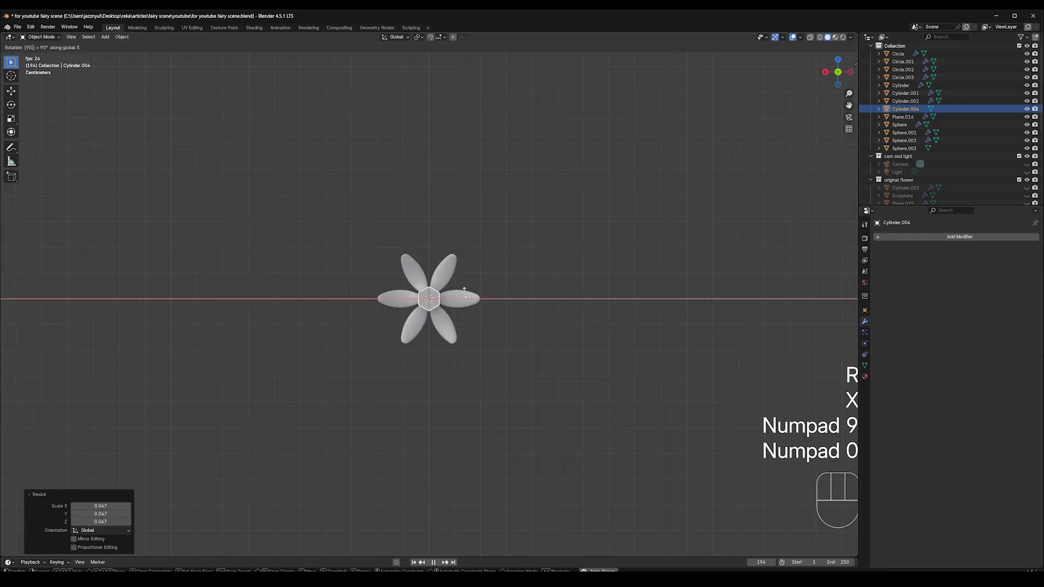
left_click(492, 288)
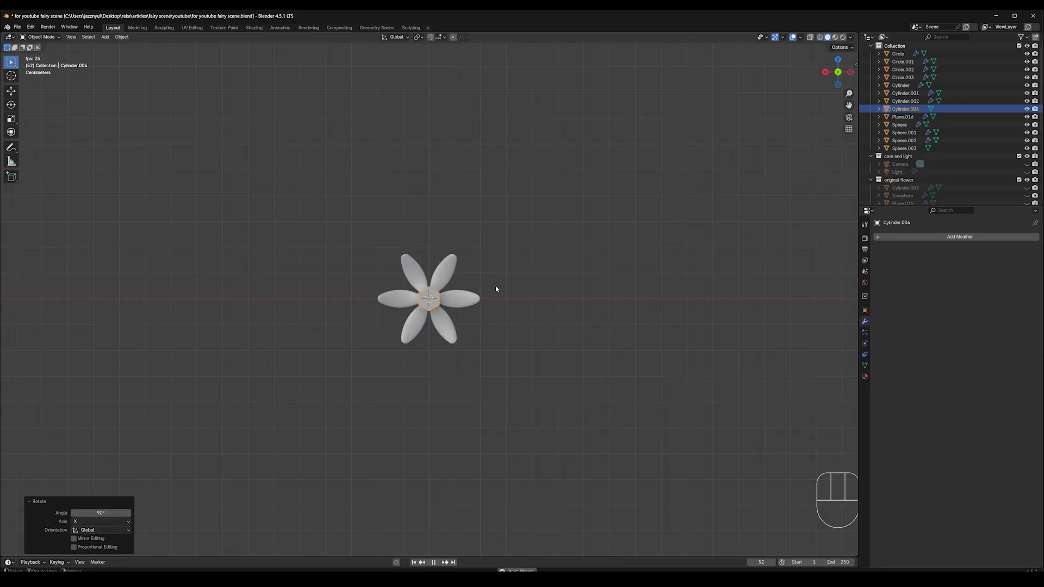
Step: Rotate the hexagonal cylinder about -31° in the back view and scale it to about 0.8
key("r")
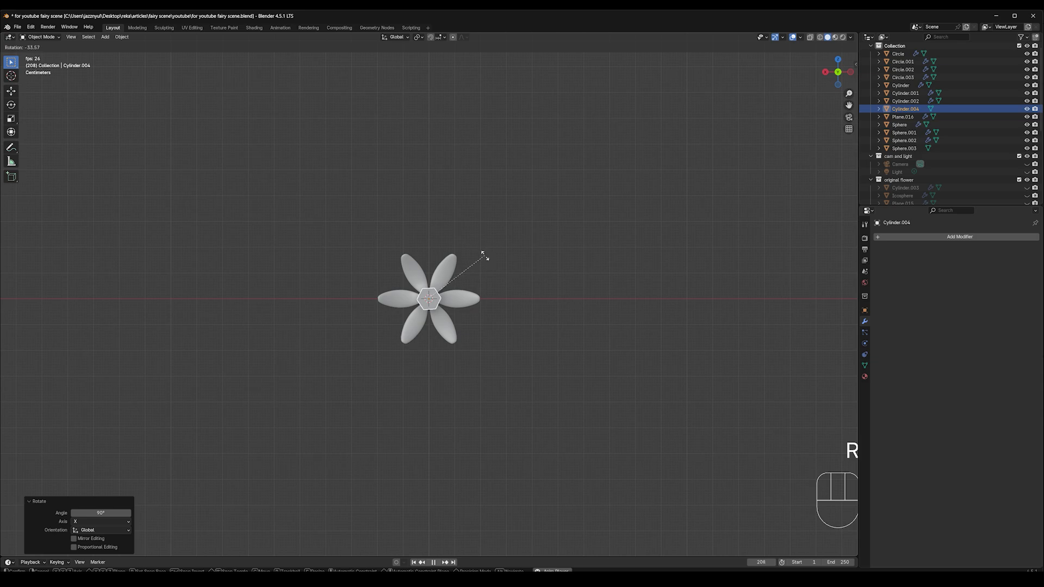
left_click(488, 260)
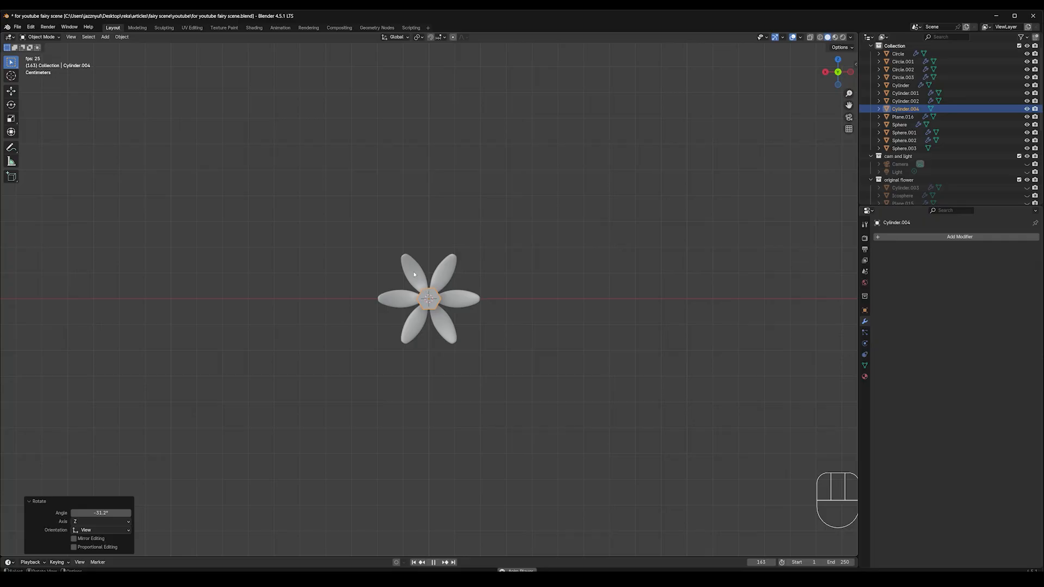
key("s")
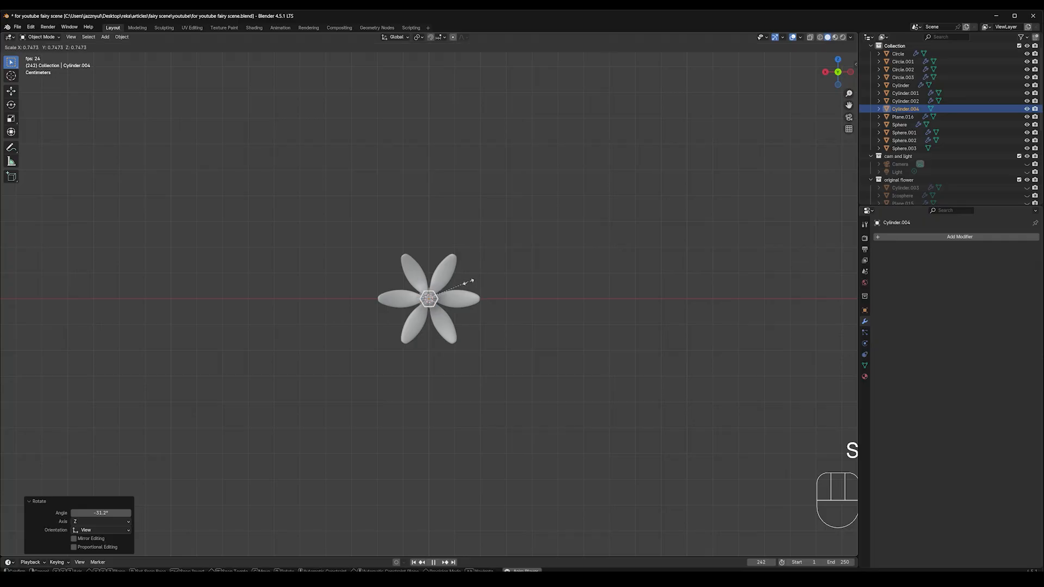
left_click(473, 289)
Step: In right side view, flatten the cylinder along Y to about 0.38 of its depth
key("KP_3")
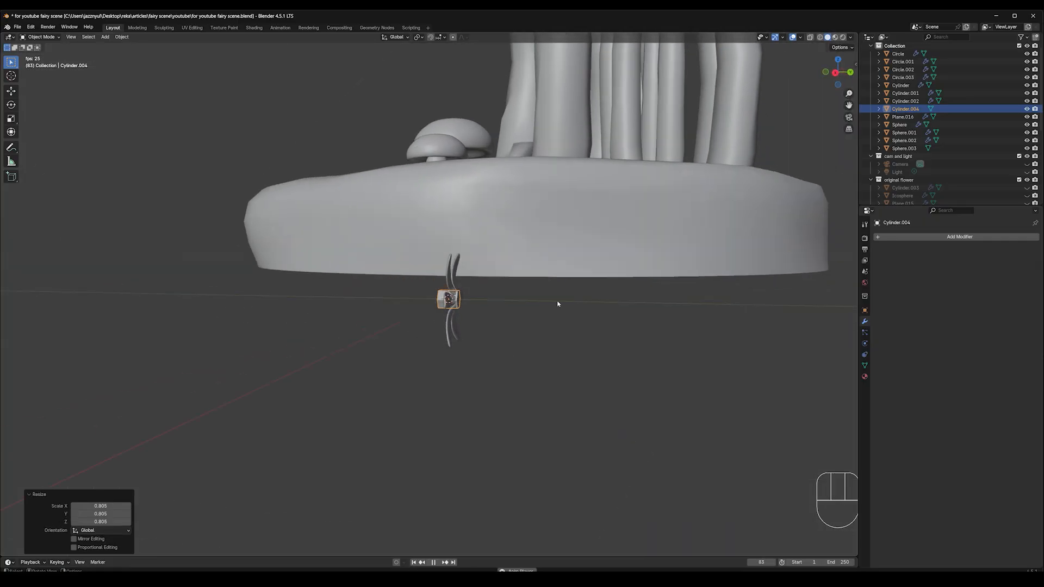
key("s")
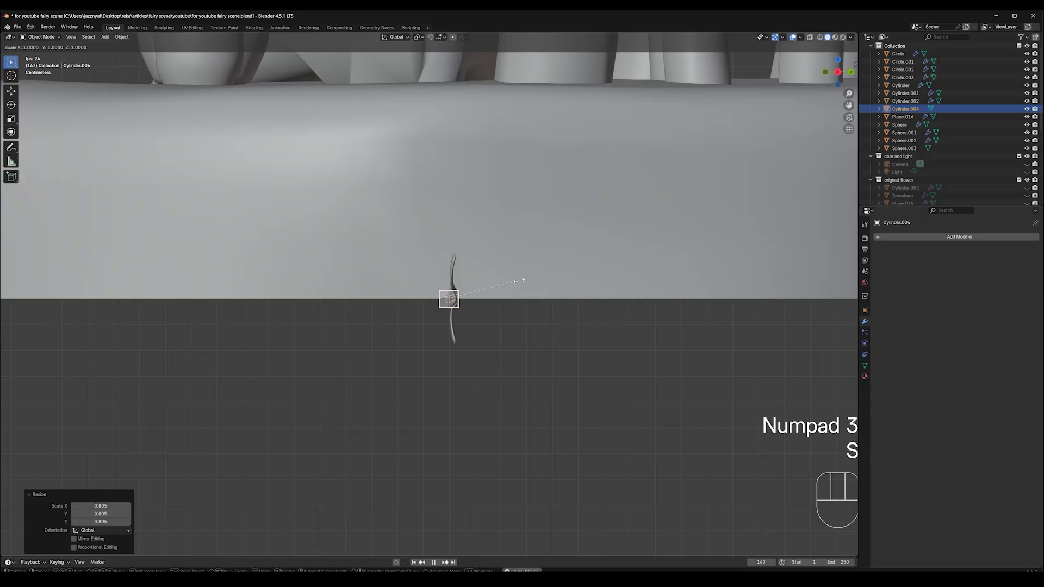
key("y")
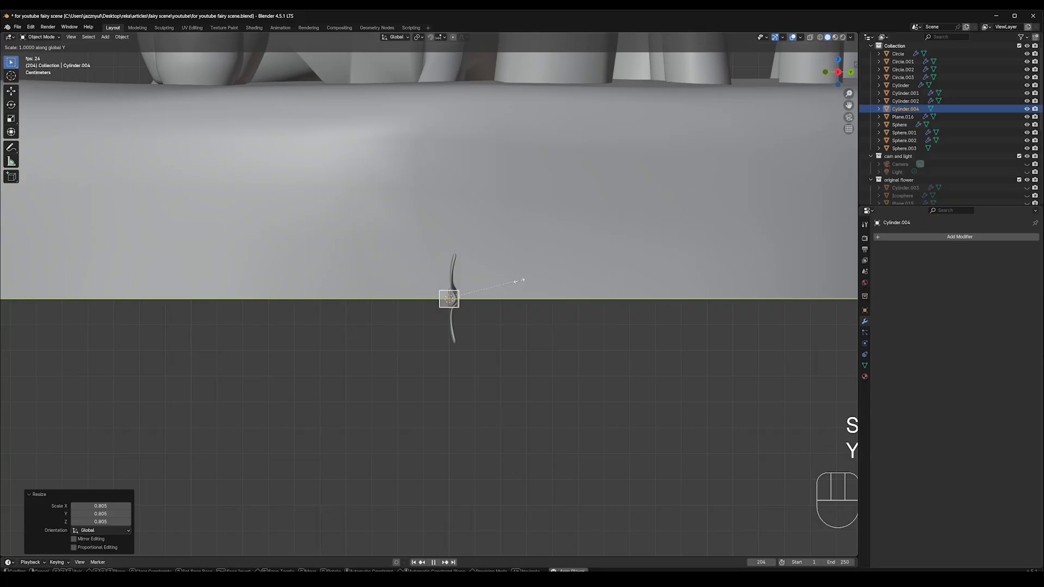
left_click(475, 304)
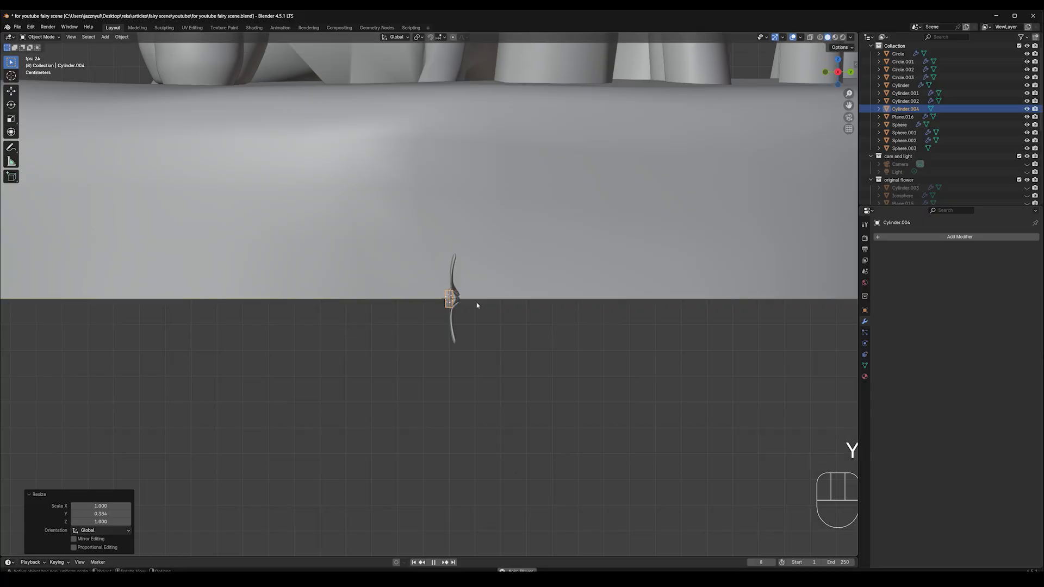
Step: Move the cylinder along Y behind the petals, by about 0.032 m and a further 0.011 m
key("g")
key("y")
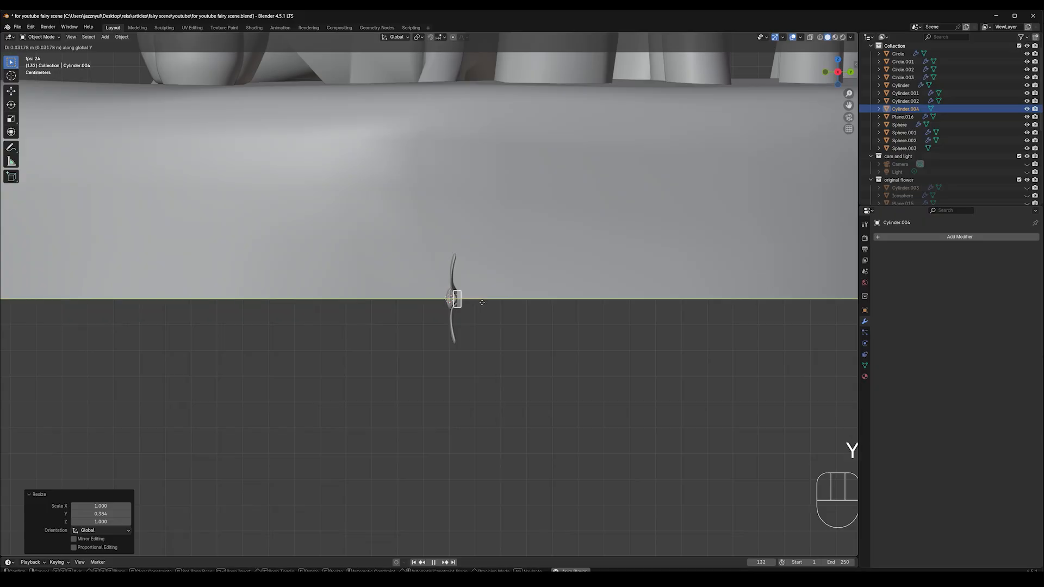
left_click(482, 305)
mouse_move(482, 305)
middle_mouse_down()
mouse_move(510, 325)
mouse_move(499, 296)
middle_mouse_up()
key("g")
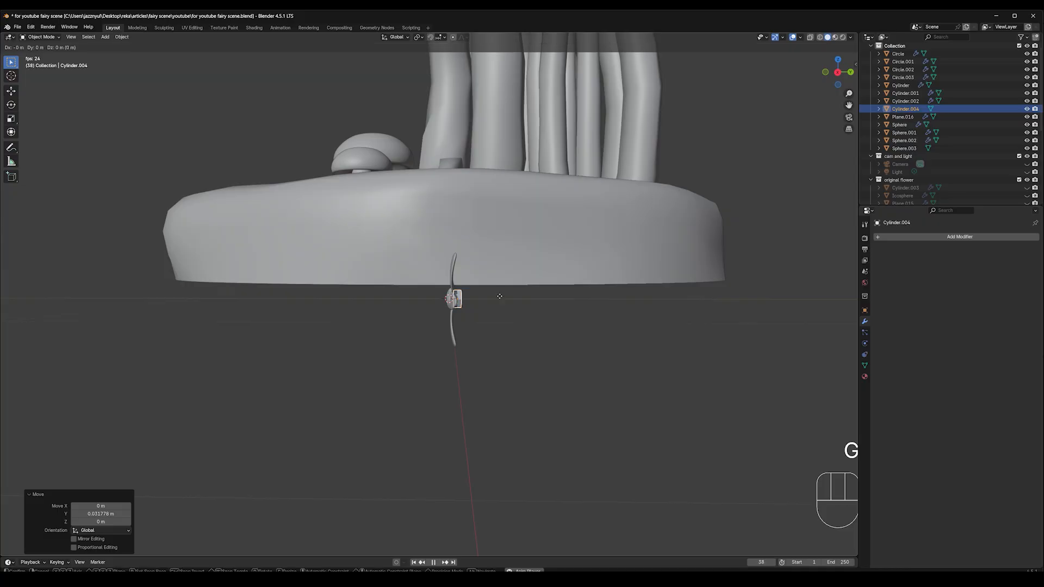
key("y")
left_click(503, 301)
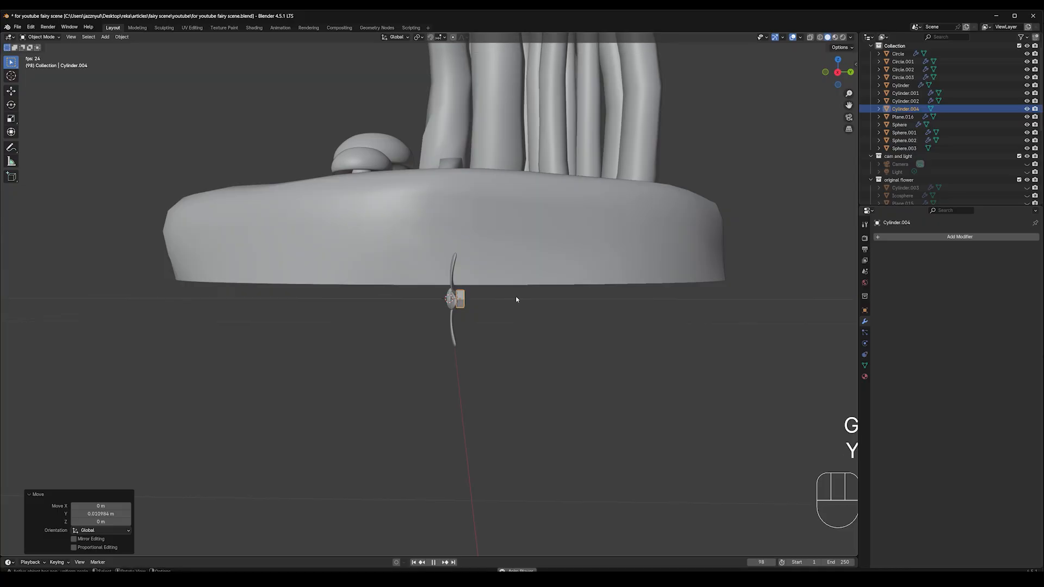
Step: Scale the cylinder to about 0.65 along Y and apply all its transforms
key("s")
key("y")
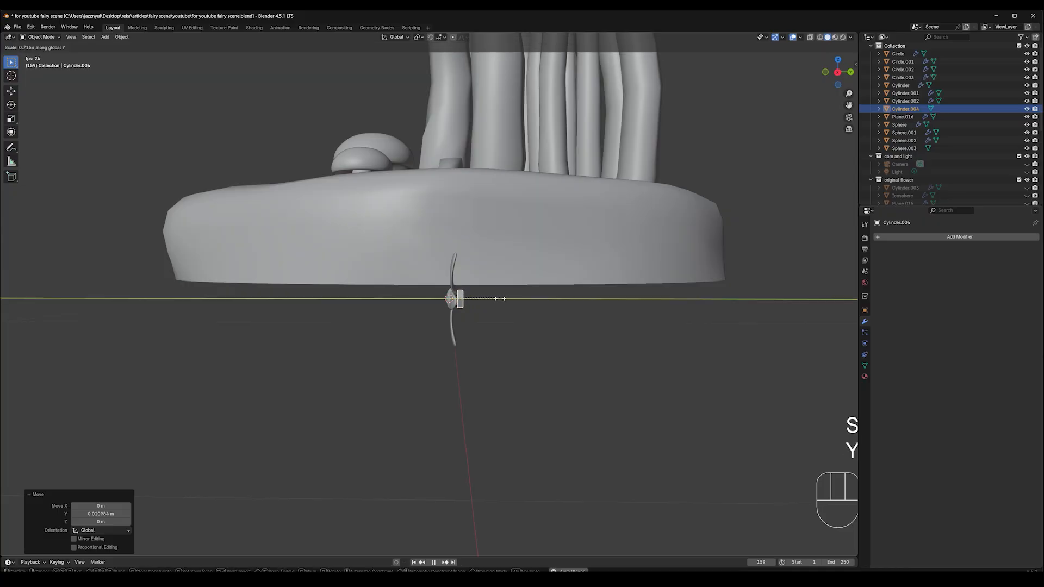
left_click(495, 299)
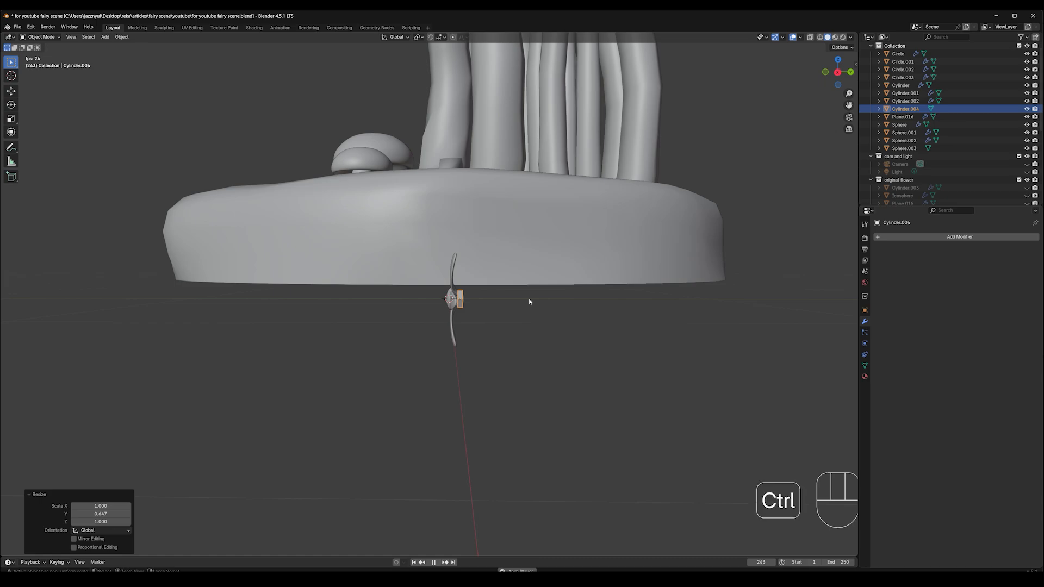
key("ctrl+a")
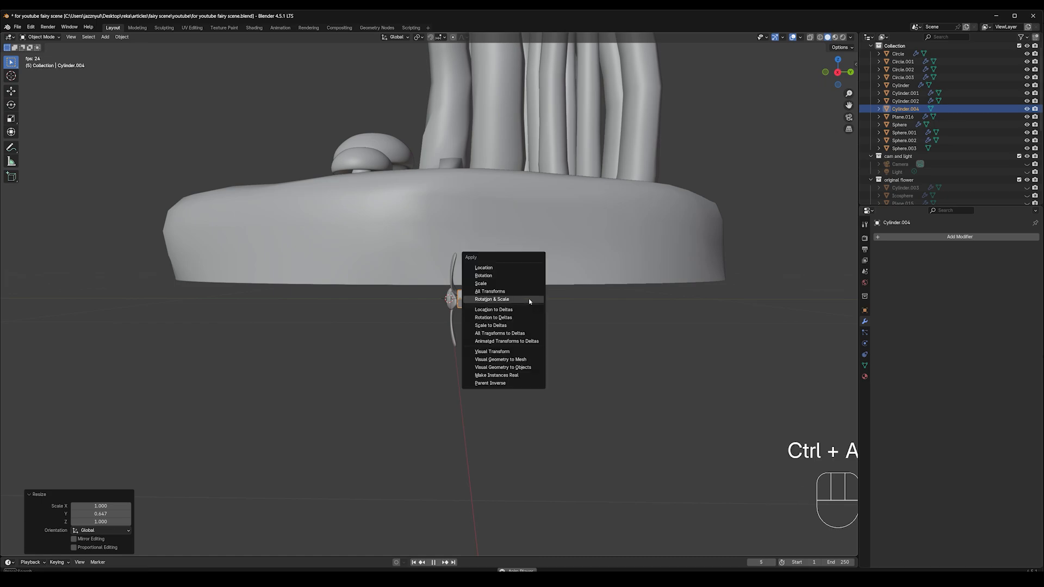
left_click(482, 292)
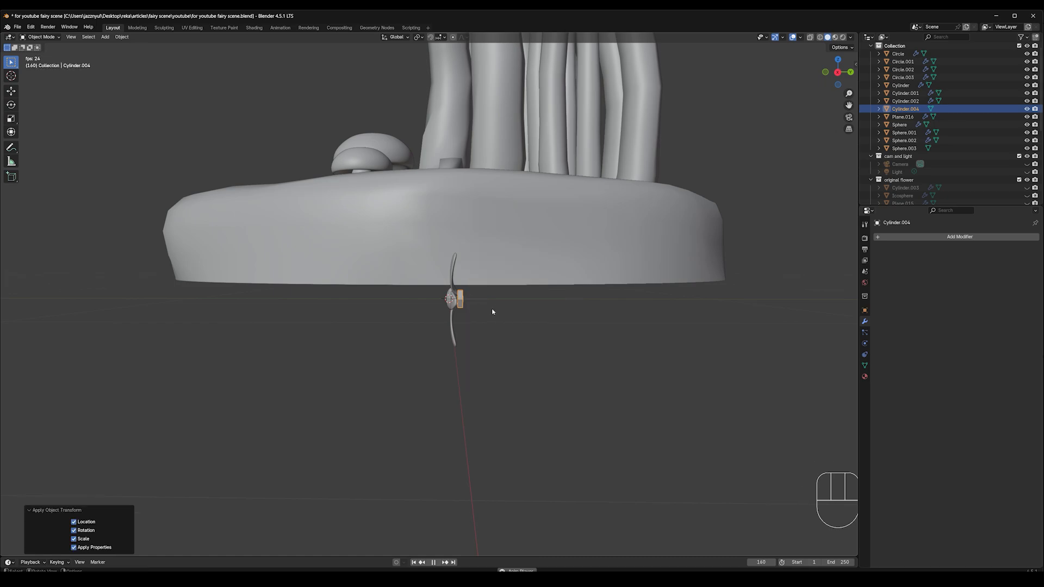
Step: In Edit Mode, select the cylinder's ring of side faces and extrude them as individual faces by about 0.016 m
key("Tab")
middle_click_drag(554, 334, 520, 370)
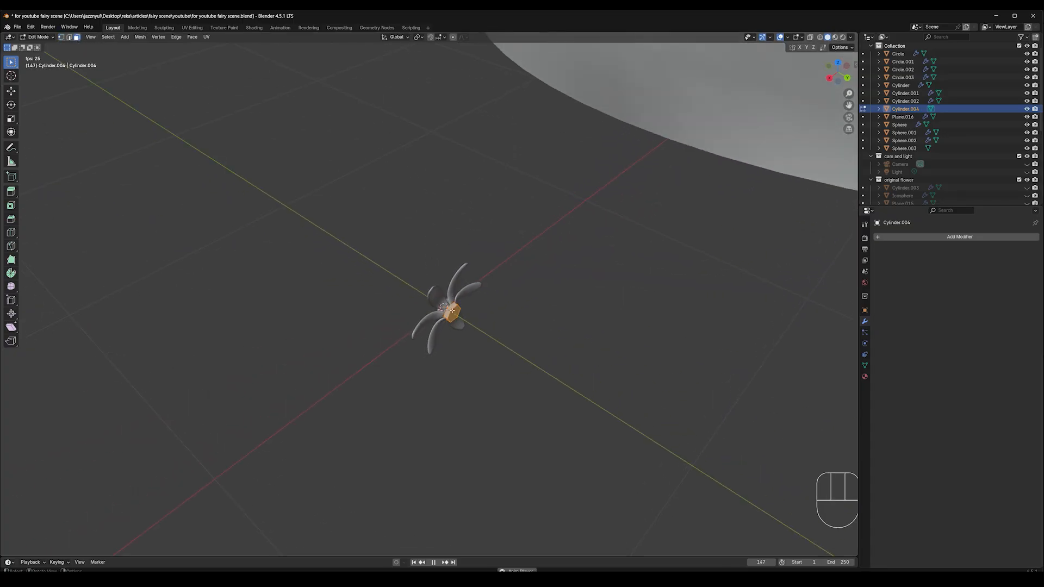
left_click(458, 313)
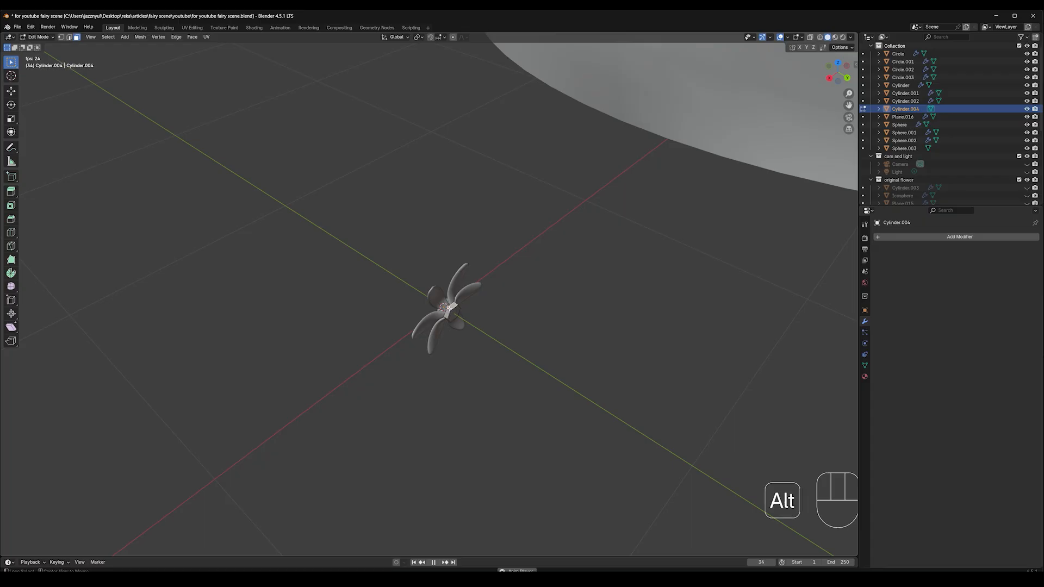
left_click(451, 316, "alt")
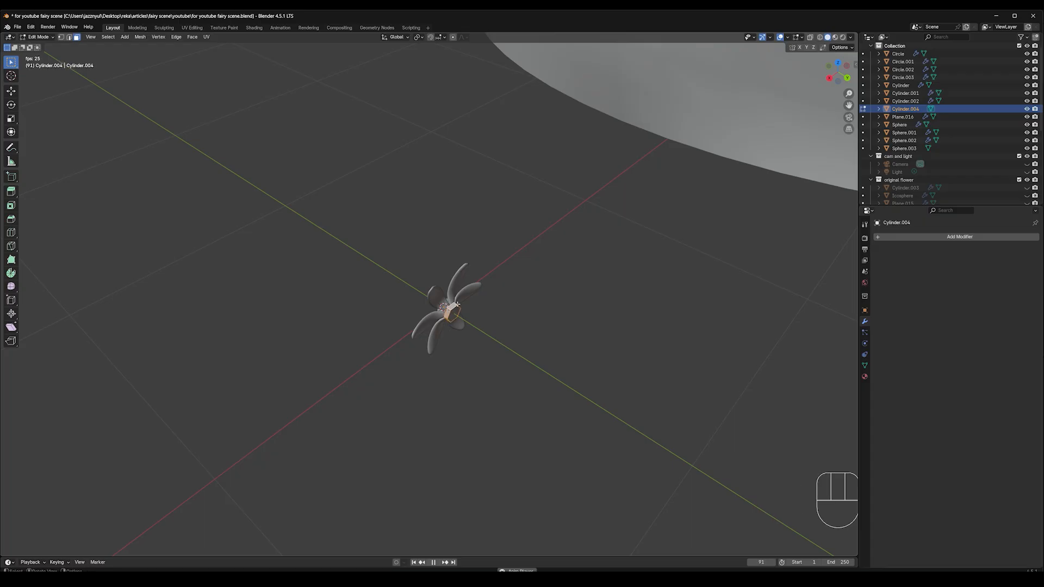
scroll(471, 317, "up", 2)
middle_click_drag(471, 317, 454, 300)
scroll(475, 311, "up", 3)
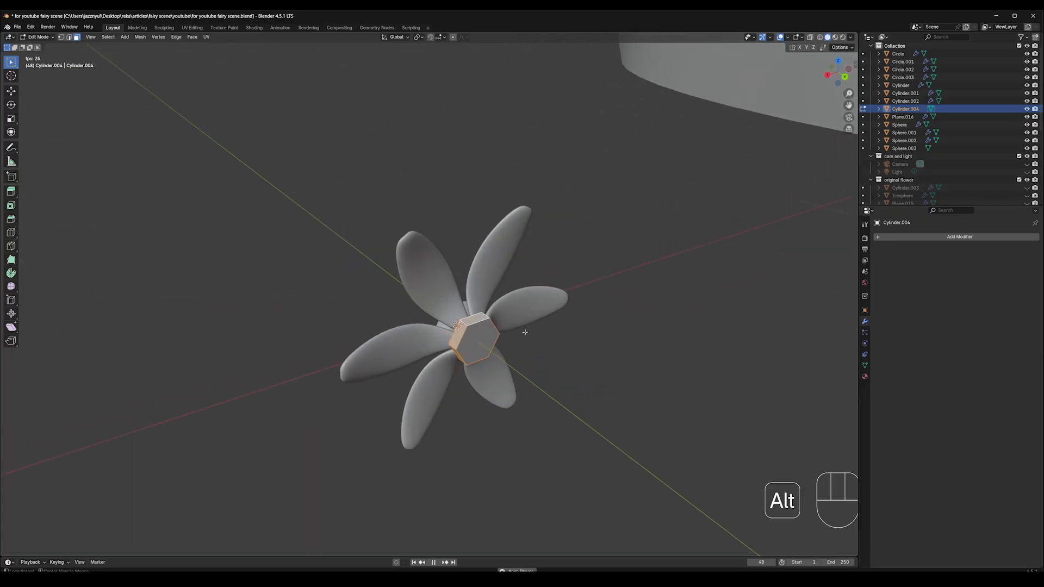
key("alt+e")
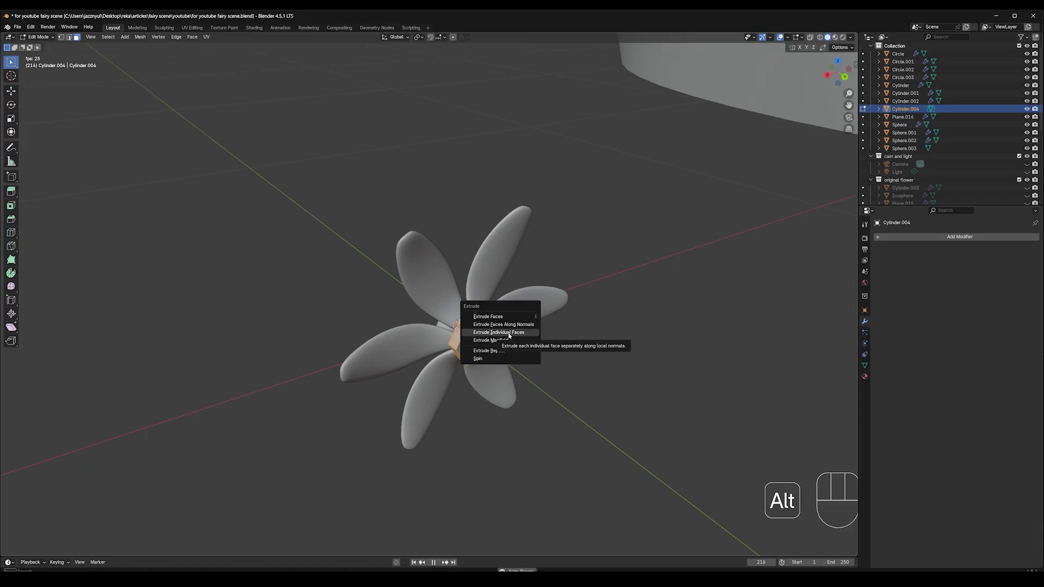
left_click(524, 333)
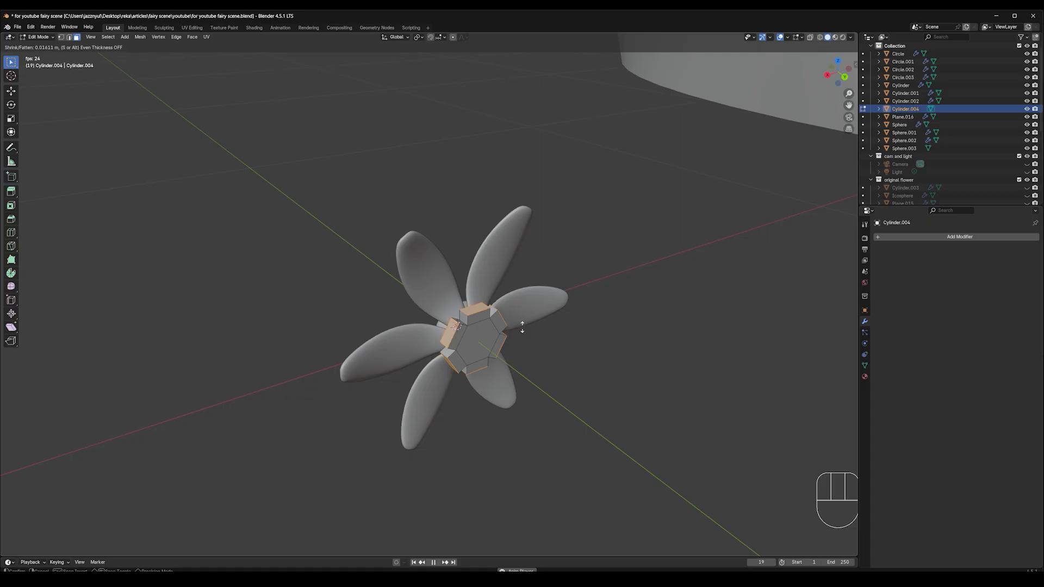
left_click(523, 326)
Step: Scale the extruded side faces to about 0.865 and move them about -0.011 m along Y toward the petals
key("s")
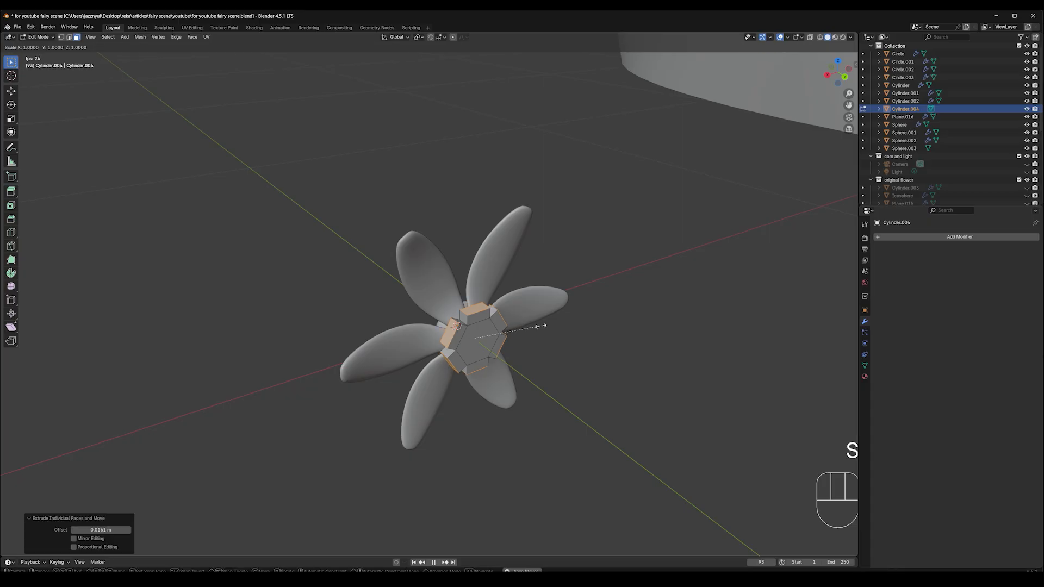
left_click(531, 327)
middle_click_drag(531, 327, 583, 319)
key("g")
key("y")
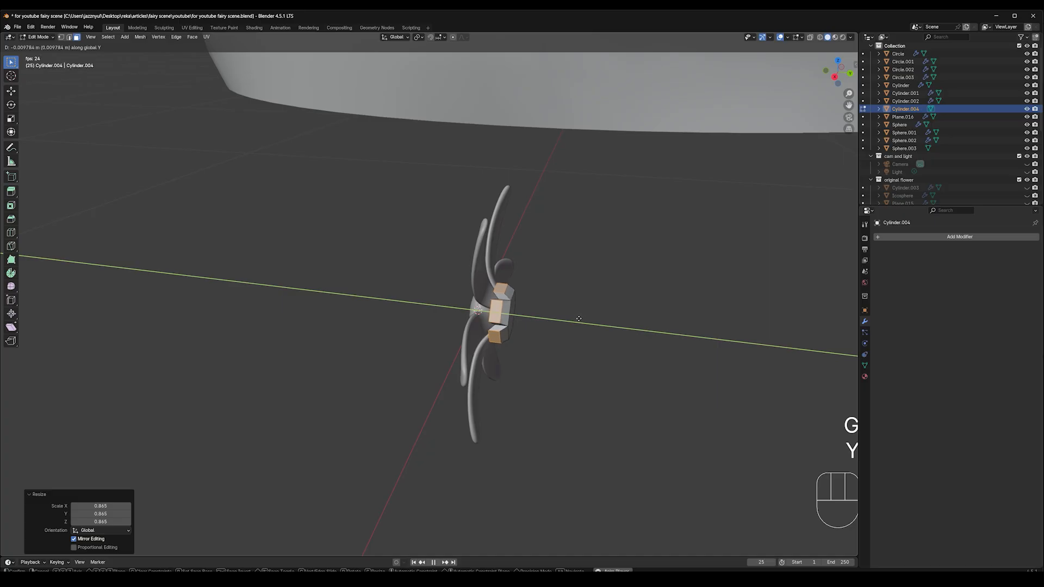
left_click(578, 319)
Step: Scale the extruded side faces to about 0.9 and shift them about 0.0016 m along Y
key("s")
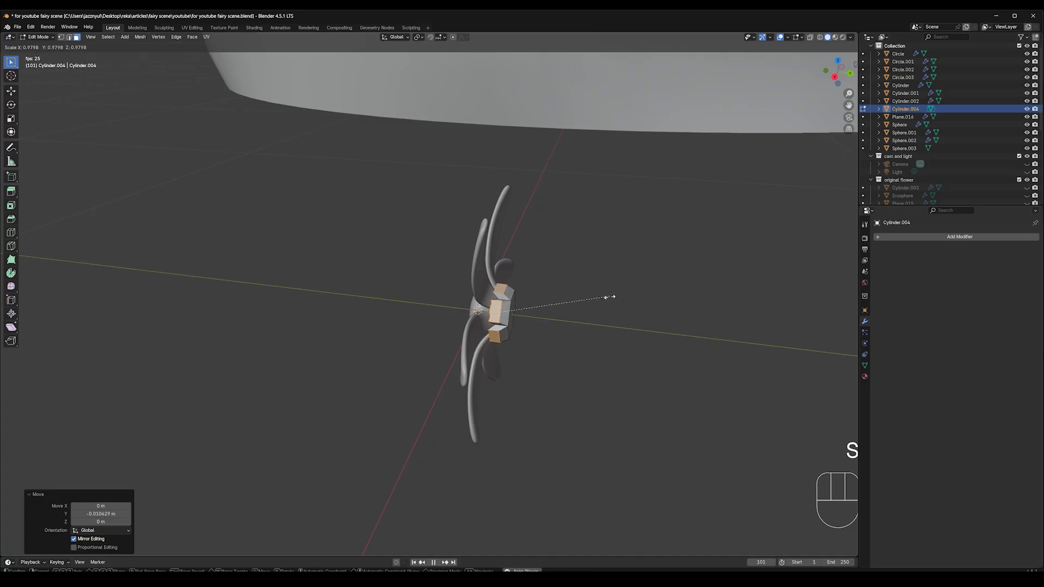
left_click(594, 319)
key("g")
key("y")
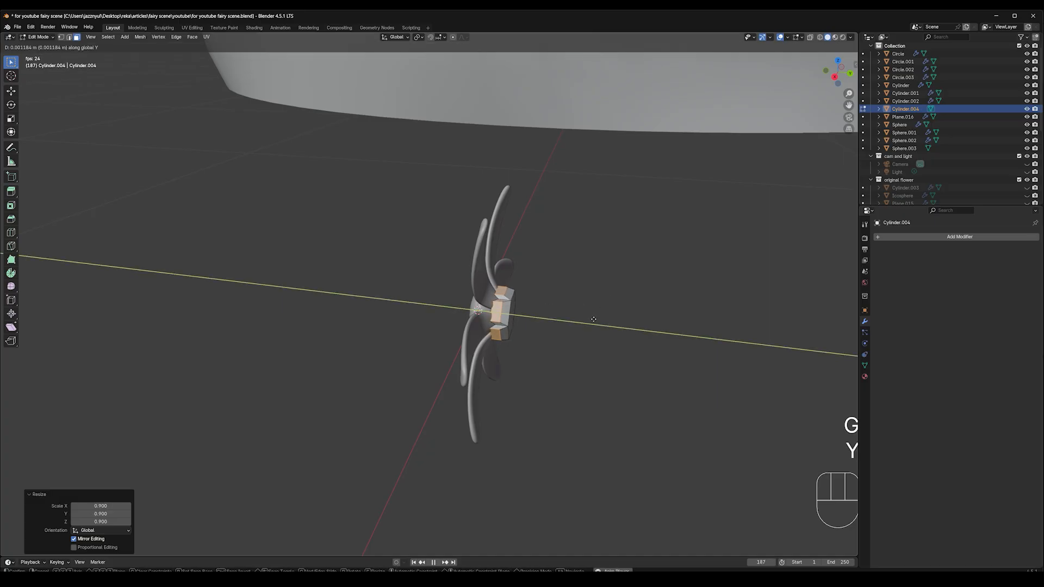
left_click(593, 320)
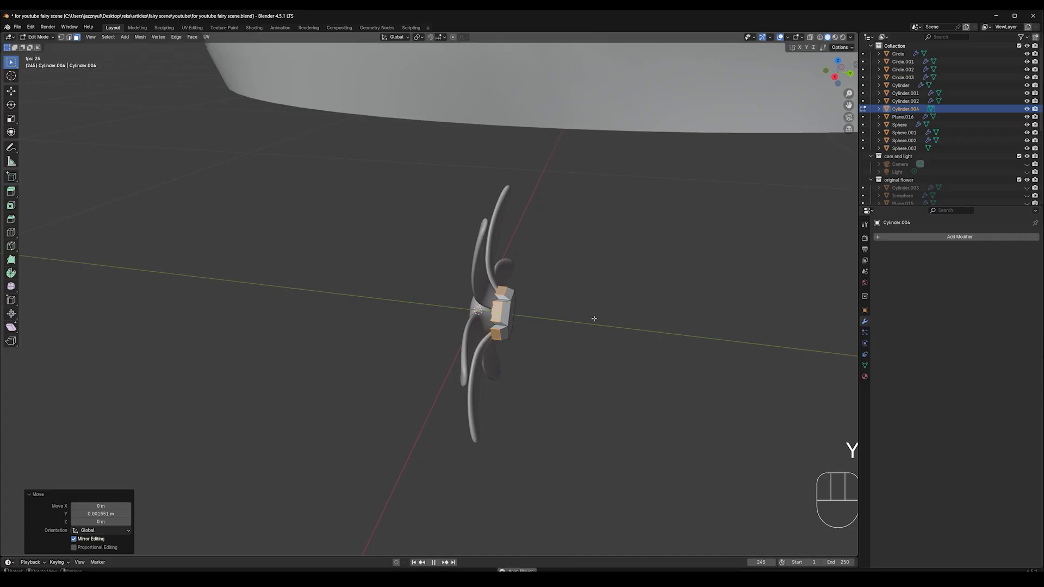
Step: Extrude the selected side faces again as individual faces by about 0.023 m
key("alt+e")
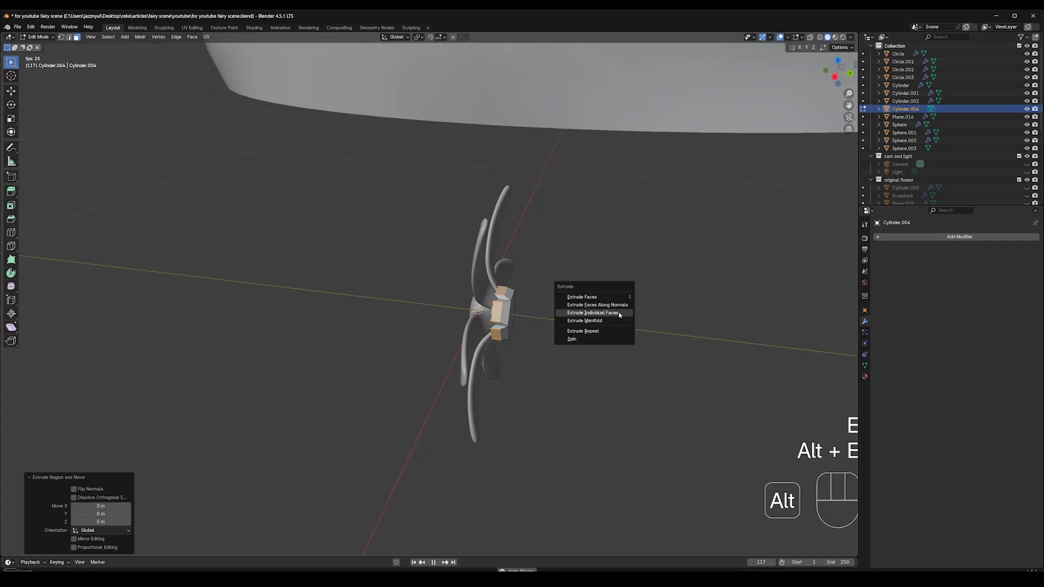
left_click(617, 313)
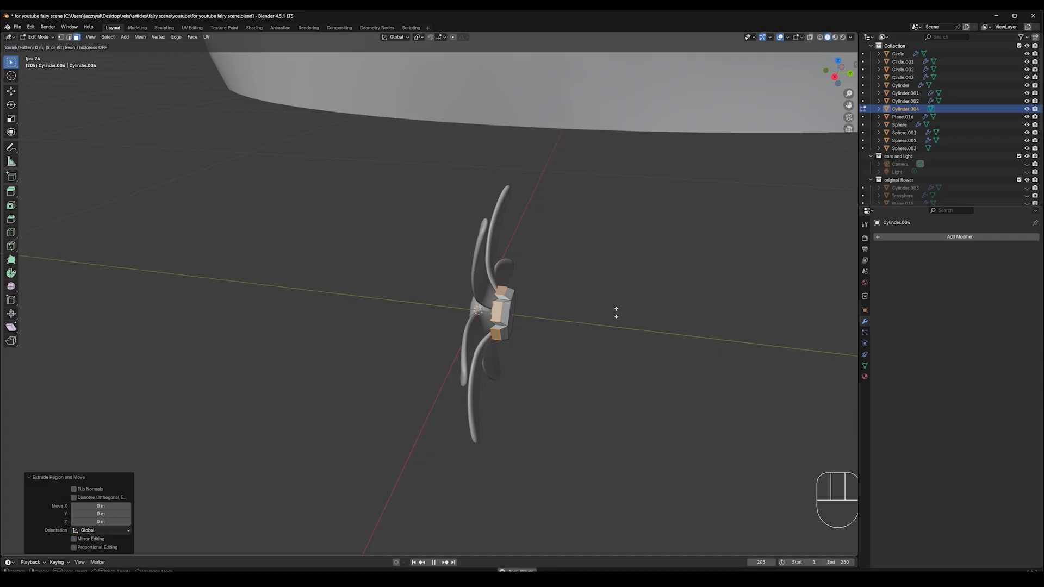
left_click(601, 304)
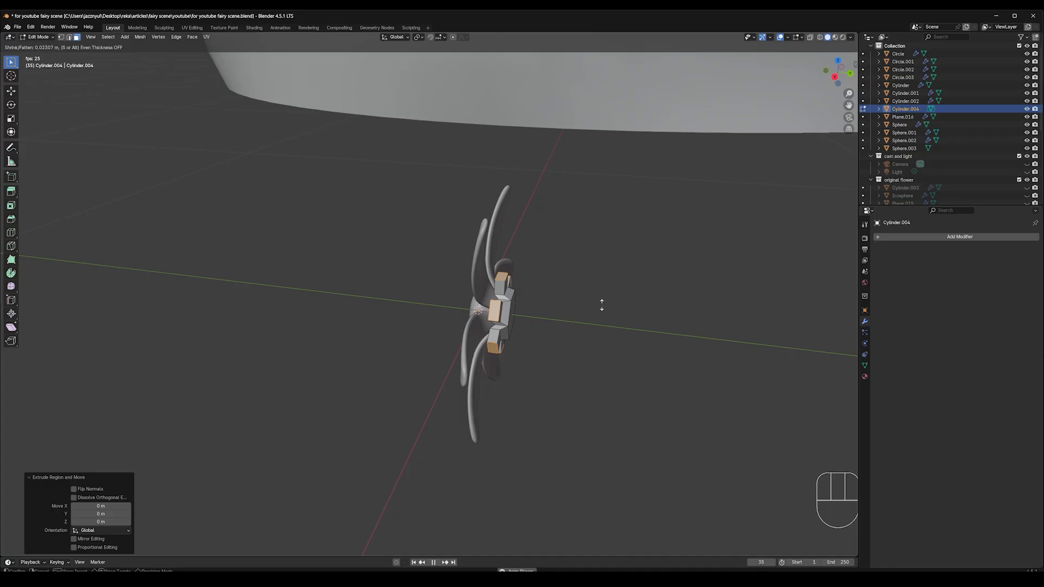
Step: Scale down the newly extruded end faces and move them about -0.012 m along Y toward the petals
key("s")
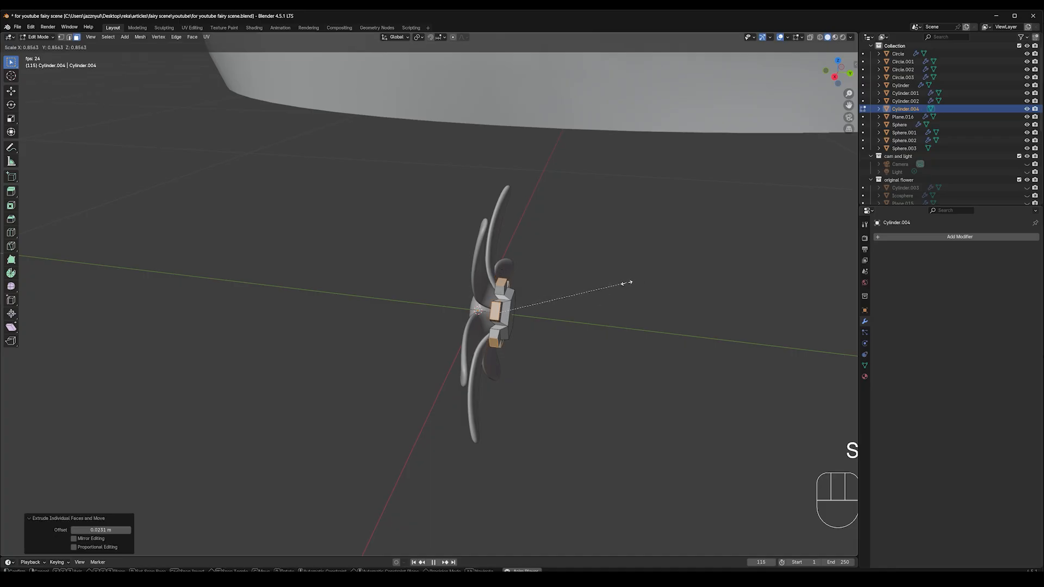
left_click(613, 290)
key("g")
key("y")
left_click(637, 325)
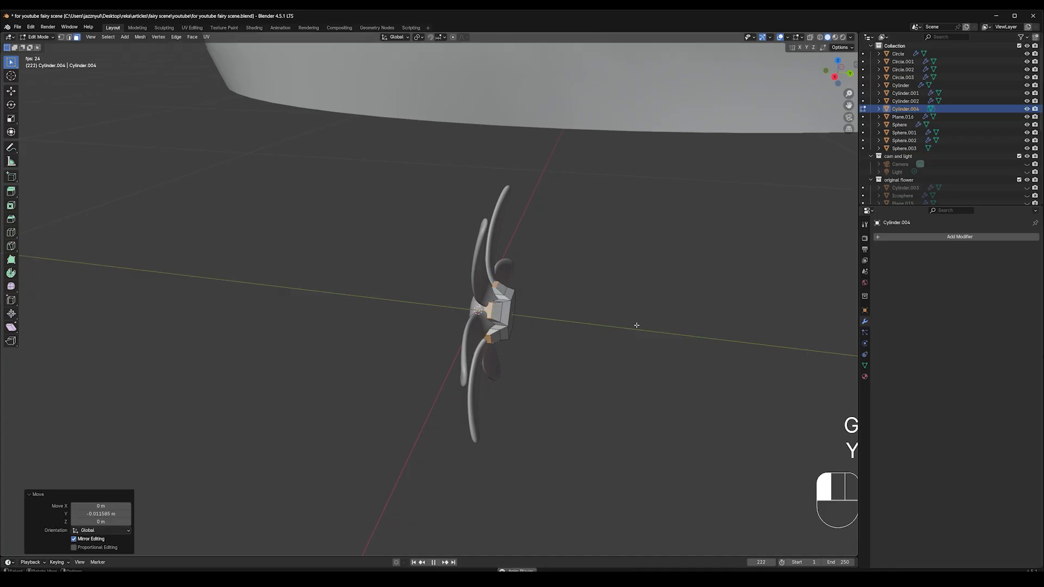
Step: Rescale the entire back piece and shift it along Y to fit behind the petals
middle_click_drag(636, 325, 592, 277)
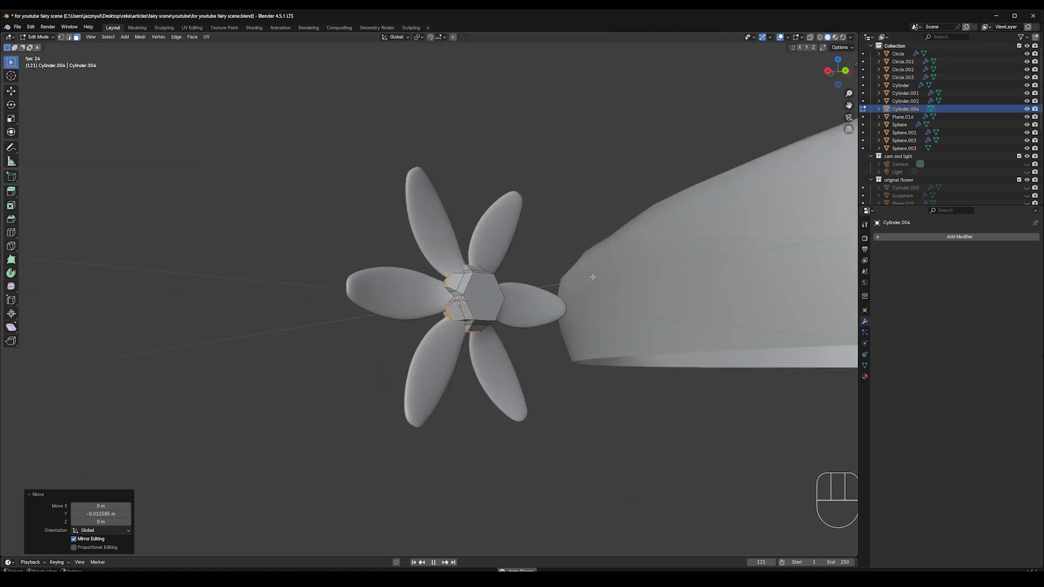
key("a")
key("s")
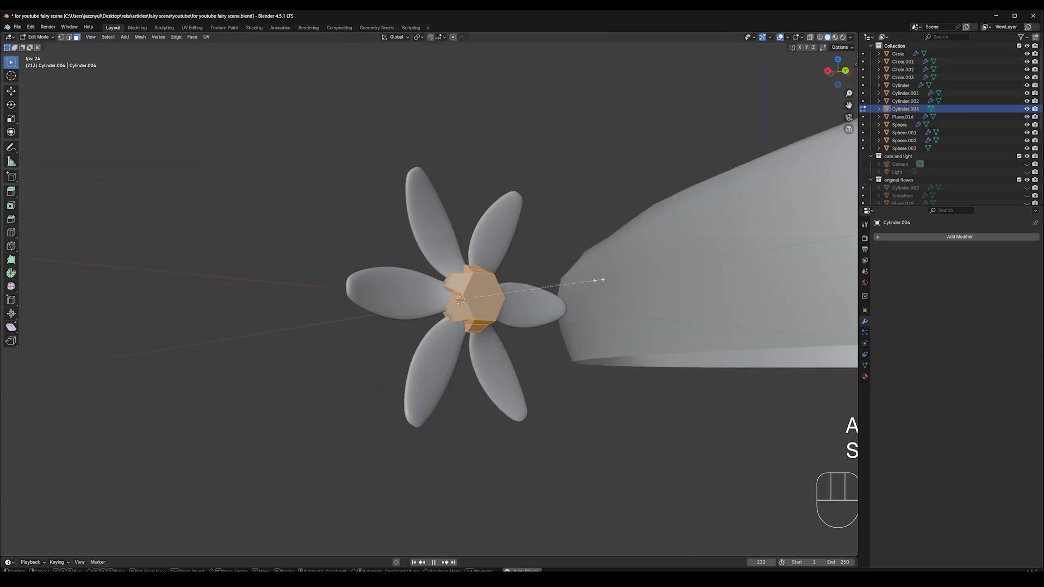
left_click(590, 276)
middle_click_drag(591, 277, 487, 302)
key("g")
key("y")
left_click(597, 323)
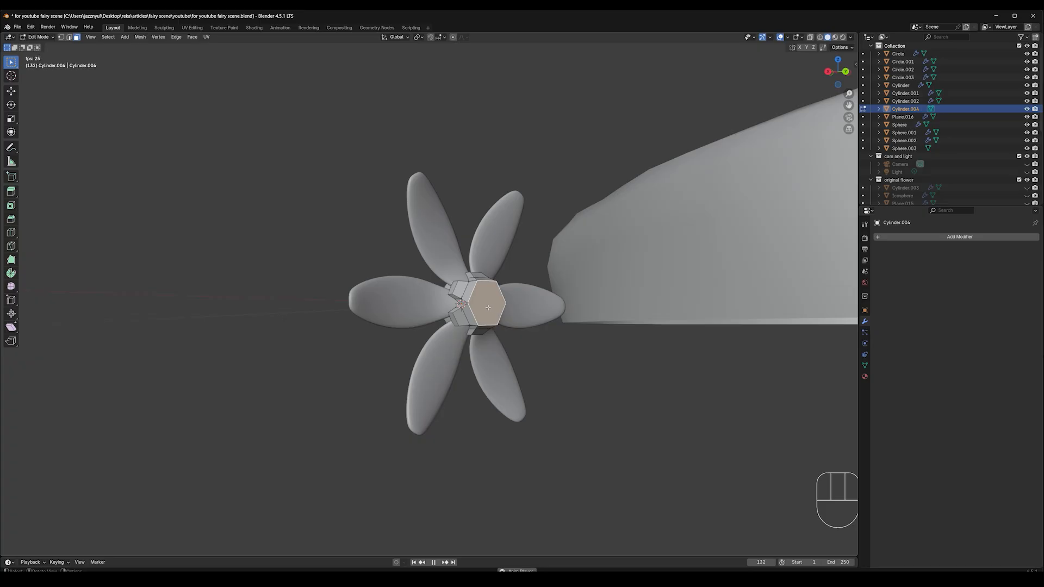
Step: Start the stem by insetting the hexagonal back face about 0.0035 m, extruding it about 0.02 m and raising its end about 0.01 m
key("i")
left_click(541, 313)
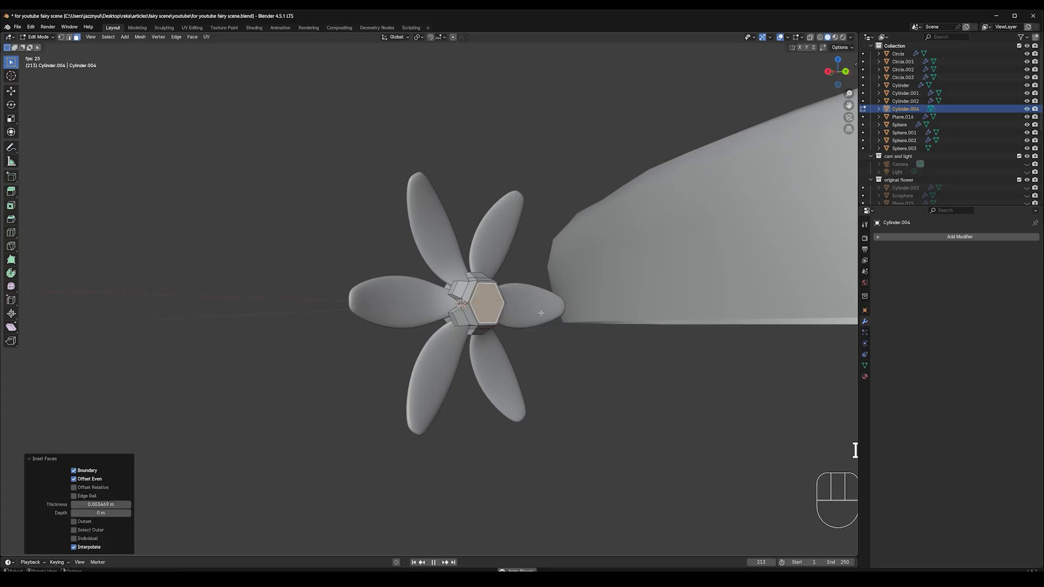
key("KP_3")
key("e")
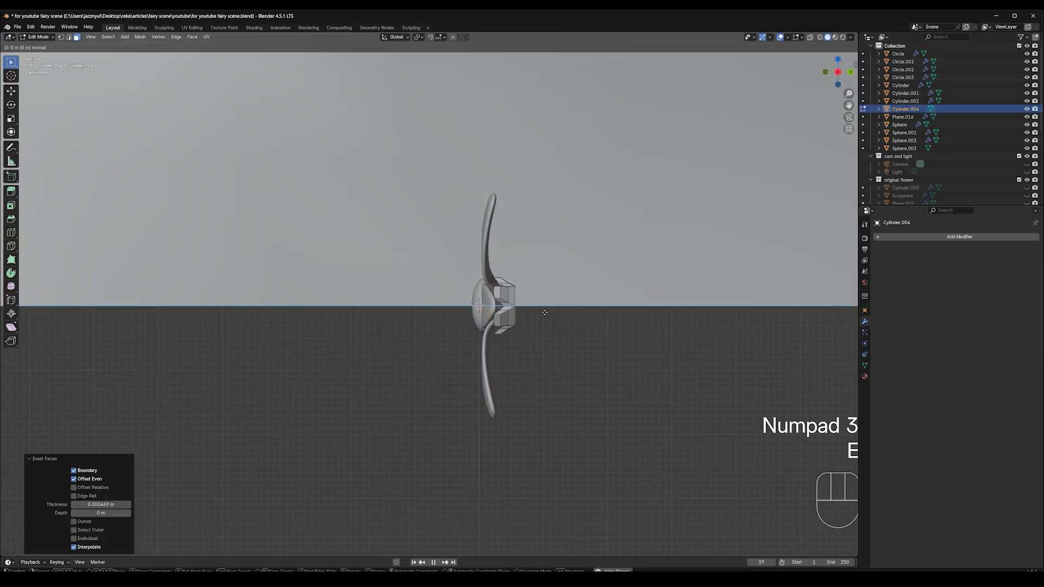
left_click(558, 315)
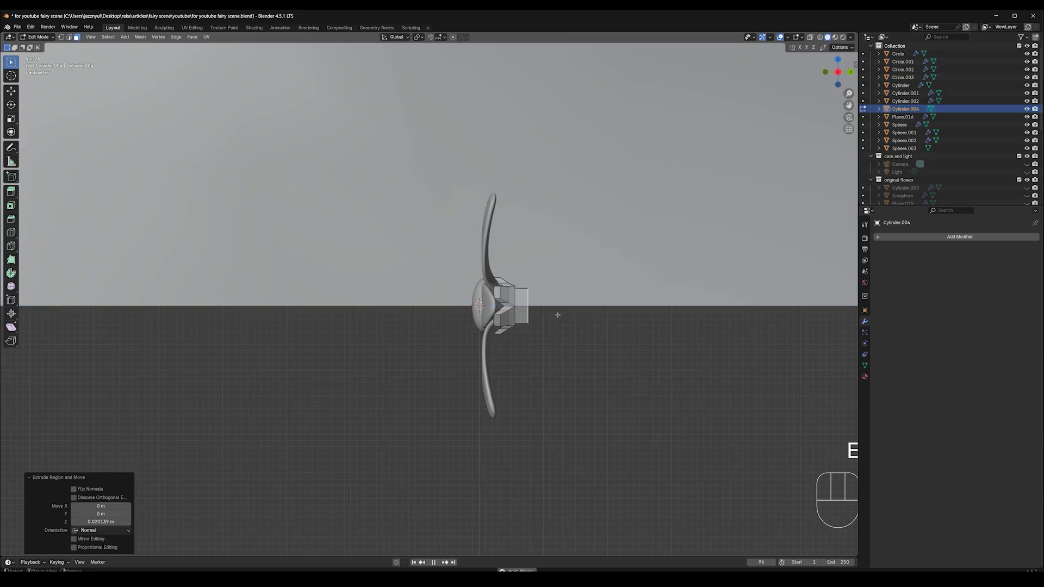
key("g")
left_click(566, 307)
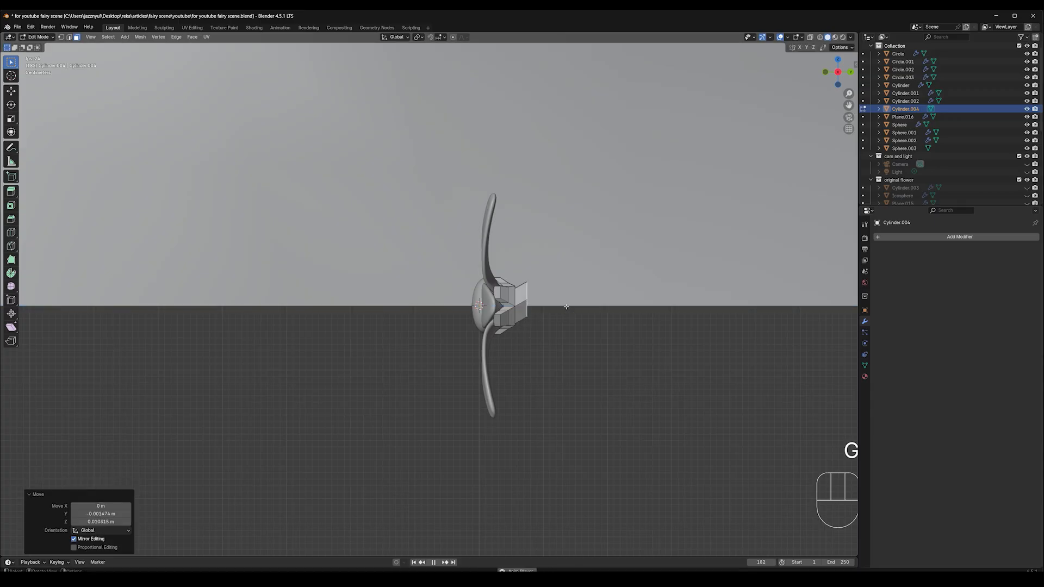
Step: Extrude a second stem section about 0.023 m, with its end rotated 12.4° in side view and scaled down slightly
key("e")
left_click(589, 285)
key("r")
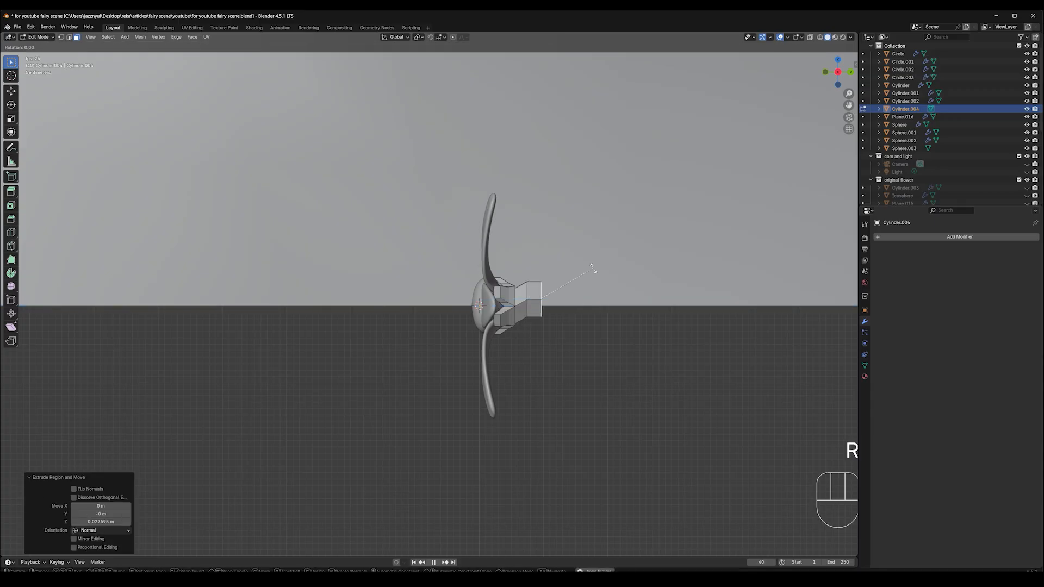
left_click(601, 269)
key("s")
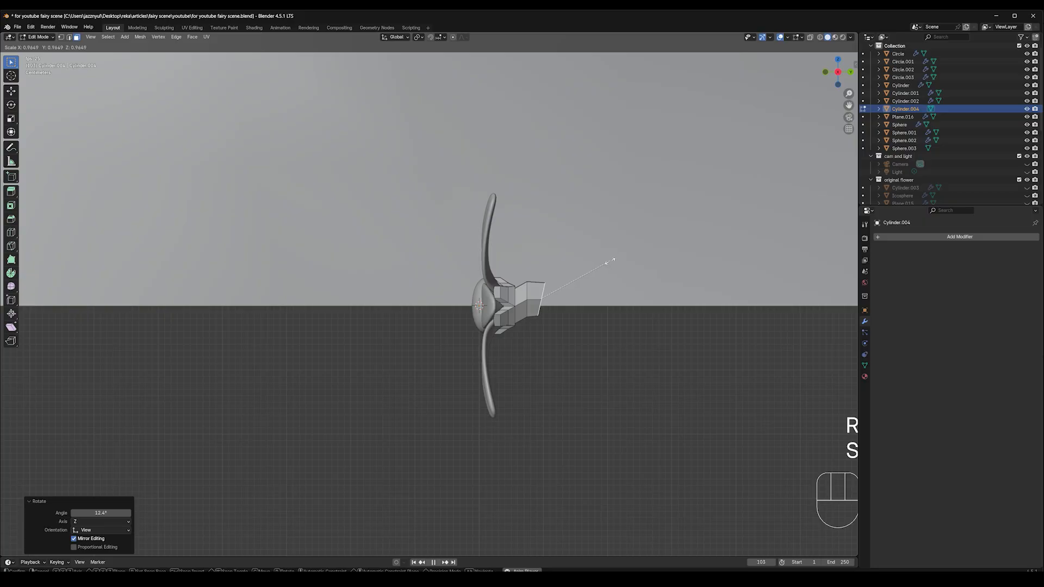
left_click(607, 266)
Step: Extrude the stem end about 0.028 m, tilting the new end 23.4° downward and scaling it to 0.915
key("e")
left_click(616, 341)
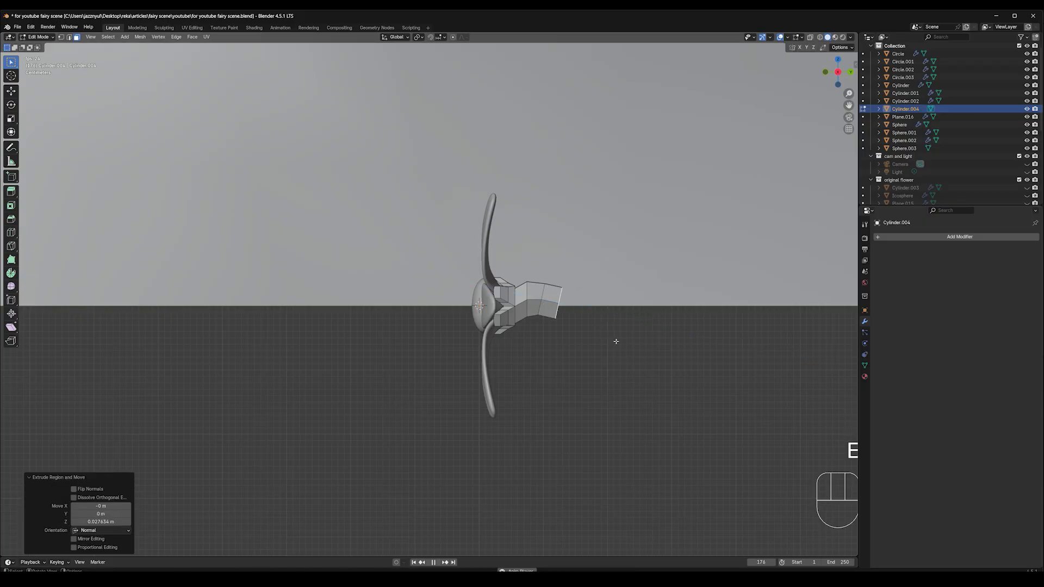
key("r")
left_click(616, 300)
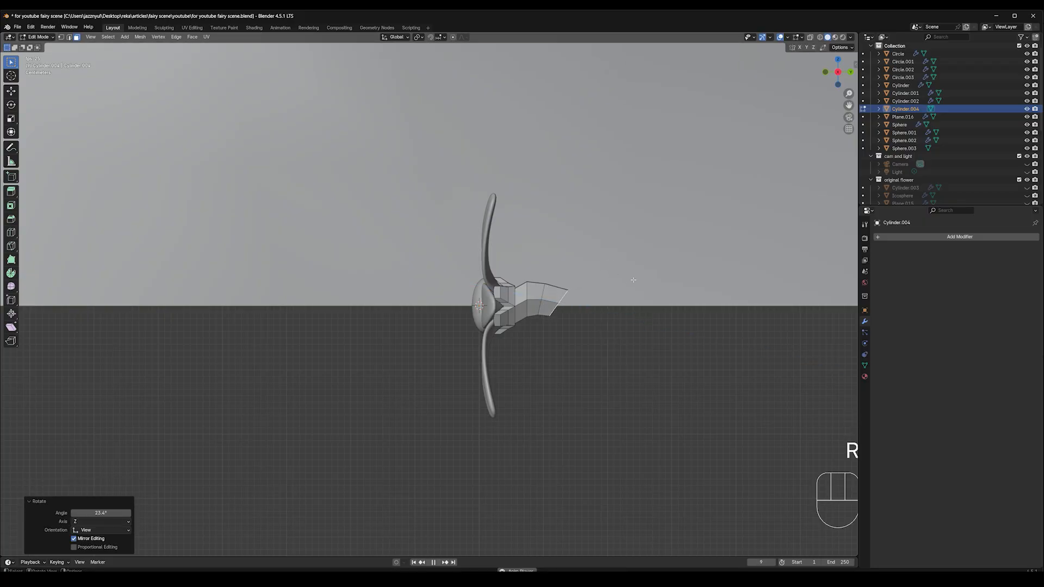
key("s")
left_click(635, 282)
Step: Extrude another short stem section and rotate its end about 33° to continue the downward bend
key("e")
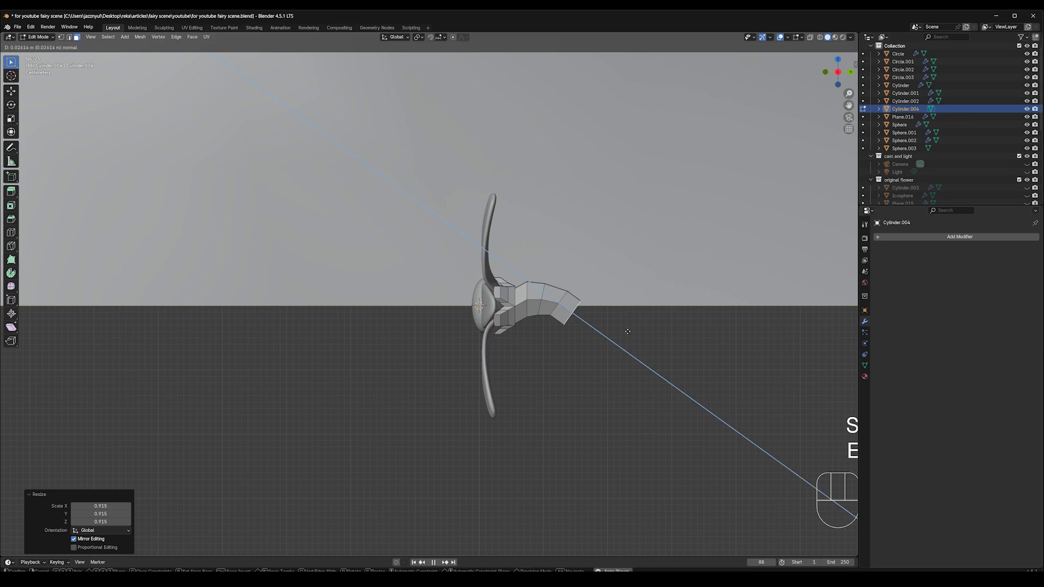
left_click(631, 325)
key("r")
left_click(634, 330)
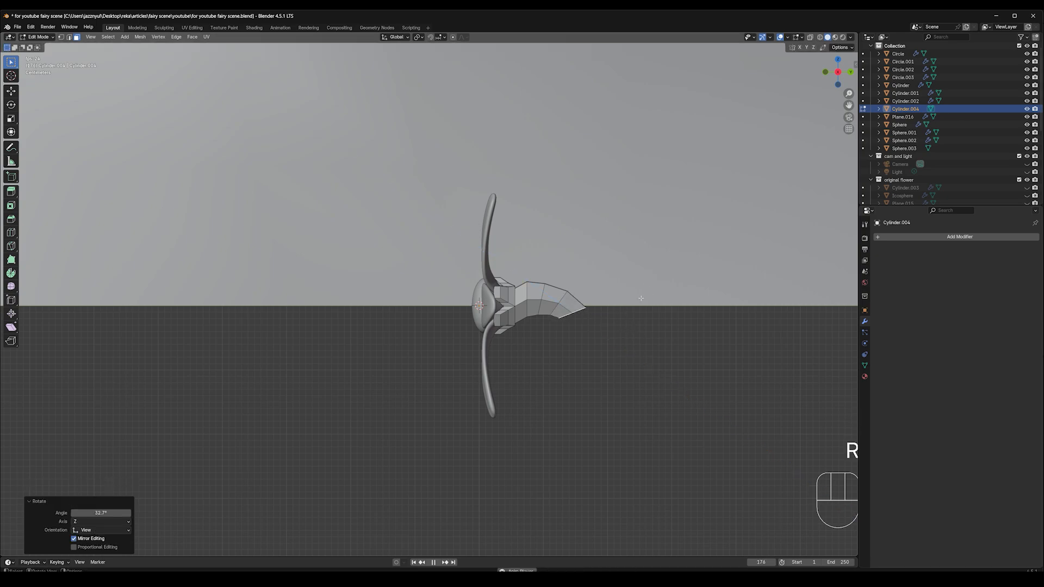
Step: With X-ray and edge selection on, rotate the curved stem sections downward and move them about -0.008 m in Y and -0.015 m in Z
left_click(811, 37)
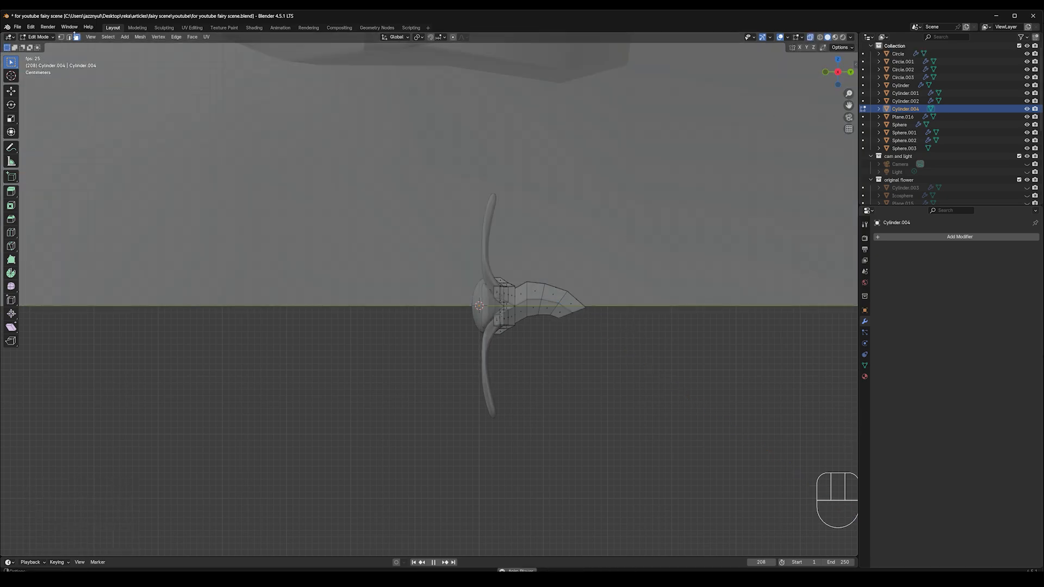
left_click(69, 37)
left_click_drag(523, 273, 596, 334)
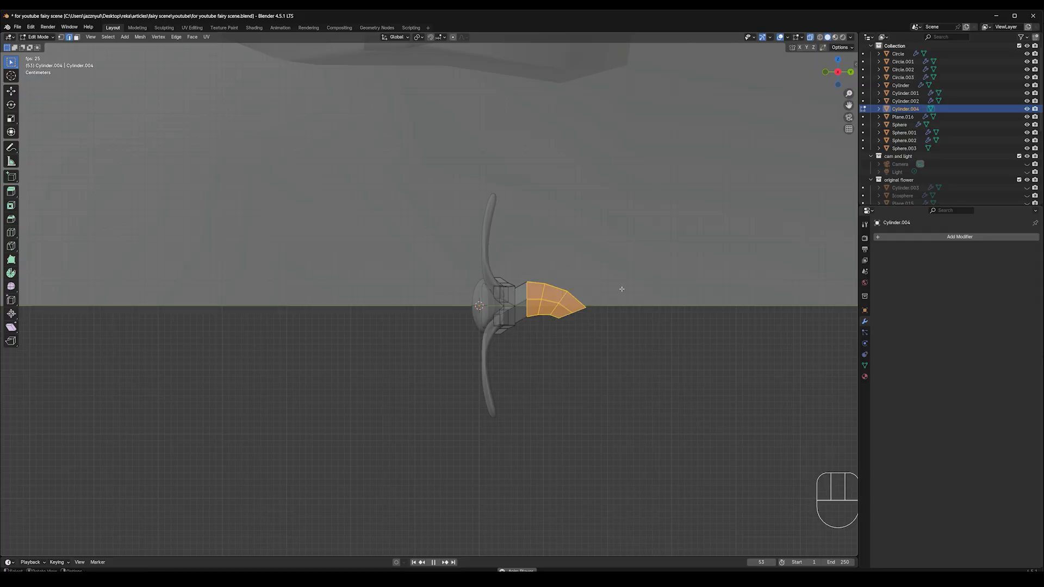
key("r")
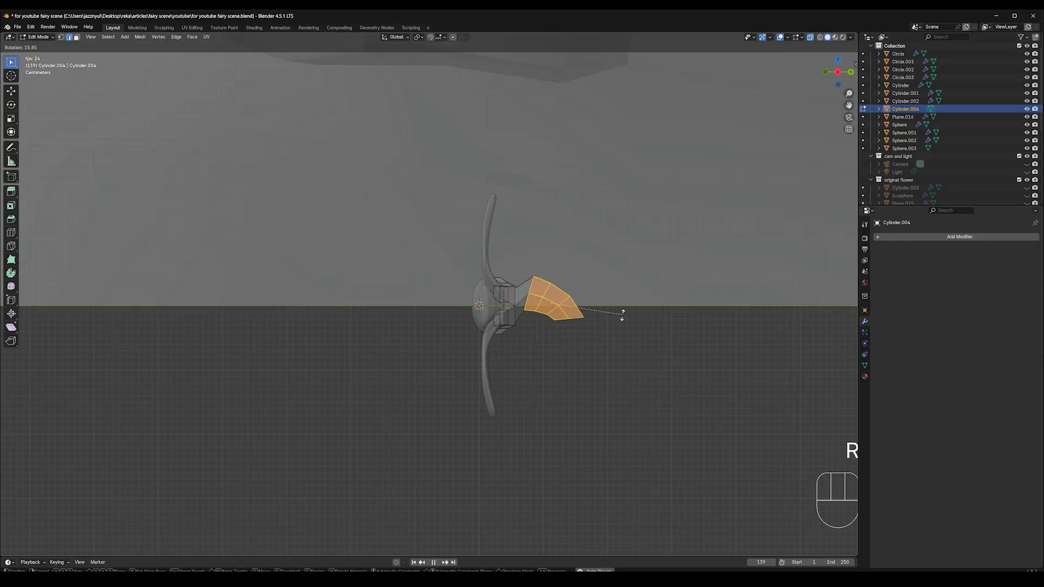
left_click(610, 311)
key("g")
left_click(610, 318)
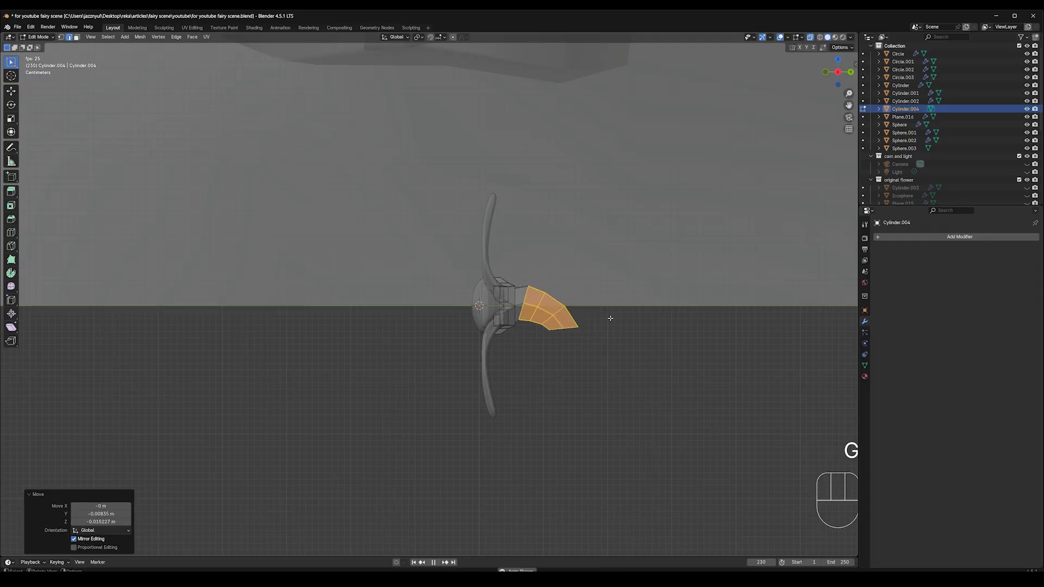
left_click(619, 316)
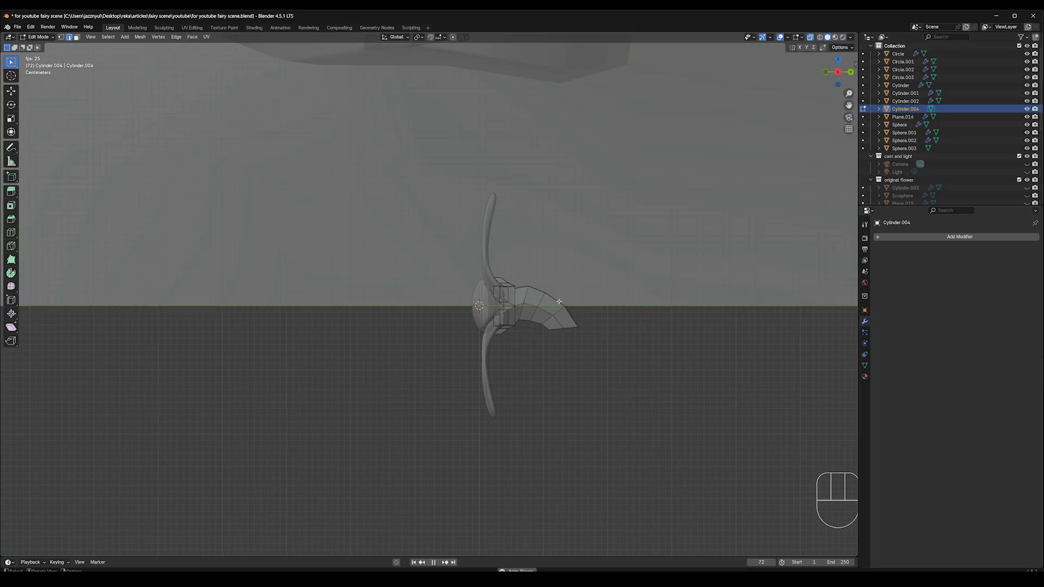
Step: Move the edge loops at the stem's tip slightly toward the flower to refine the bend
left_click(552, 317, "alt+shift")
key("g")
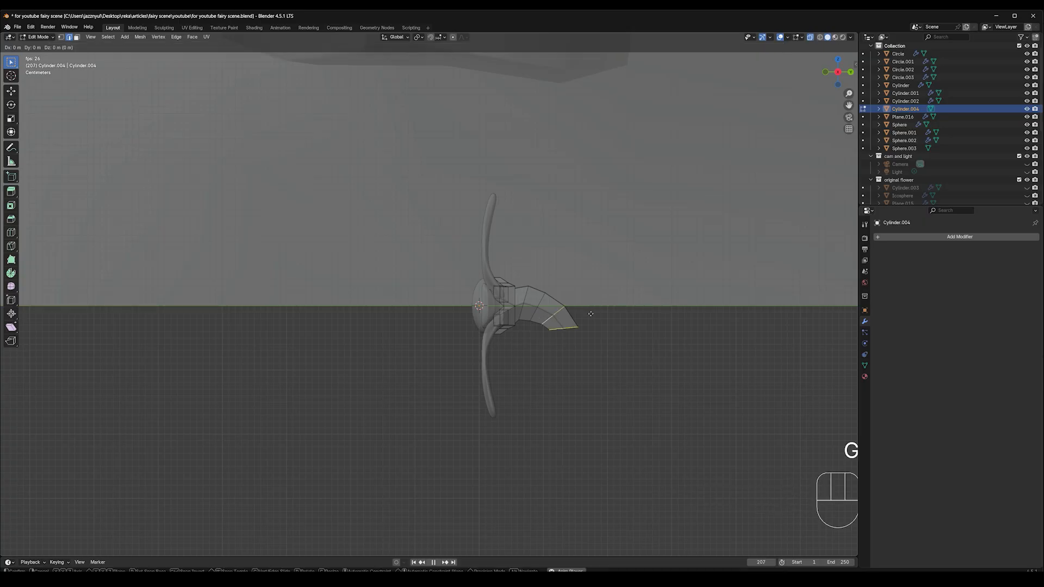
left_click(571, 327)
left_click(550, 329)
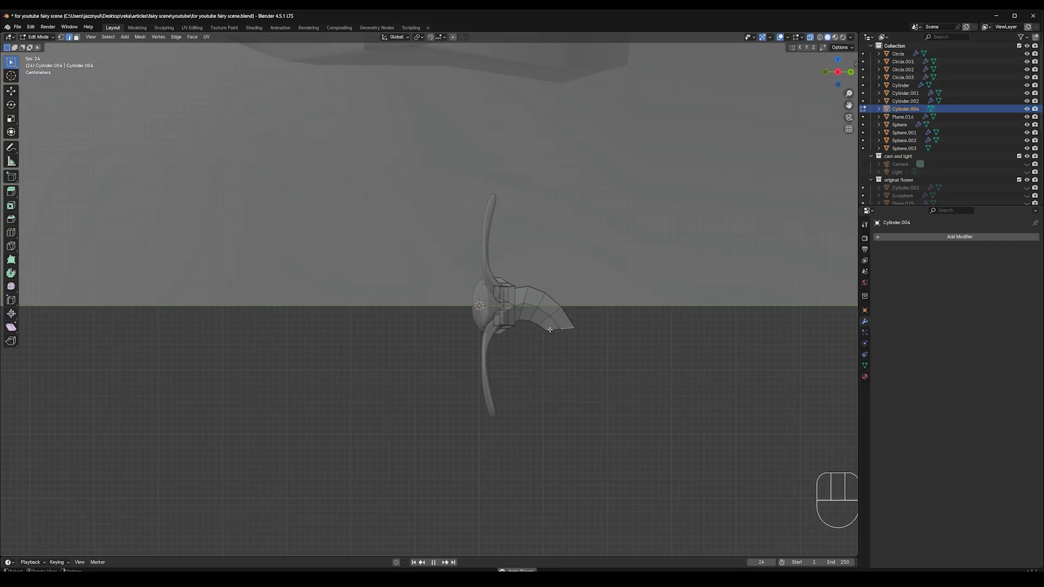
Step: Move the stem's end loop about -0.007 m in Y and -0.008 m in Z, and scale it to 0.893
left_click(553, 329, "alt")
key("g")
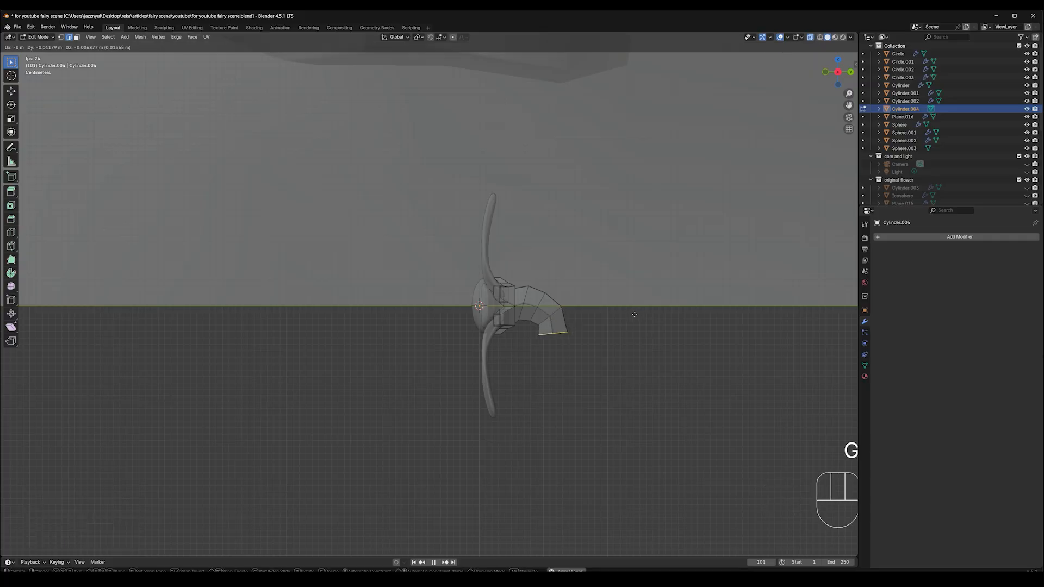
left_click(638, 316)
key("s")
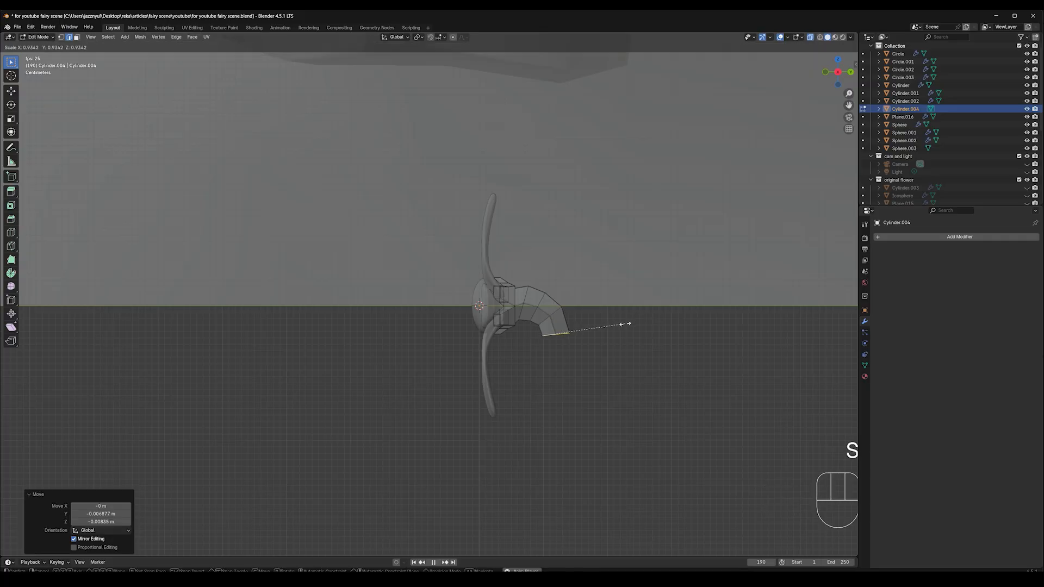
left_click(622, 326)
Step: Extrude the stem end downward by about 0.05 m, rotate the new end 14.5° and adjust its position
key("e")
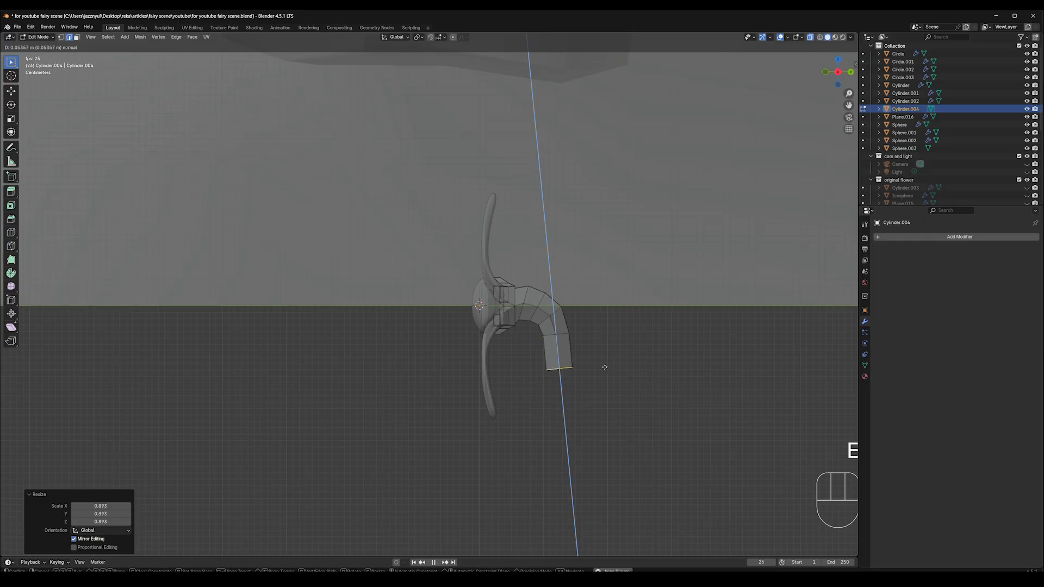
left_click(610, 368)
key("r")
left_click(616, 383)
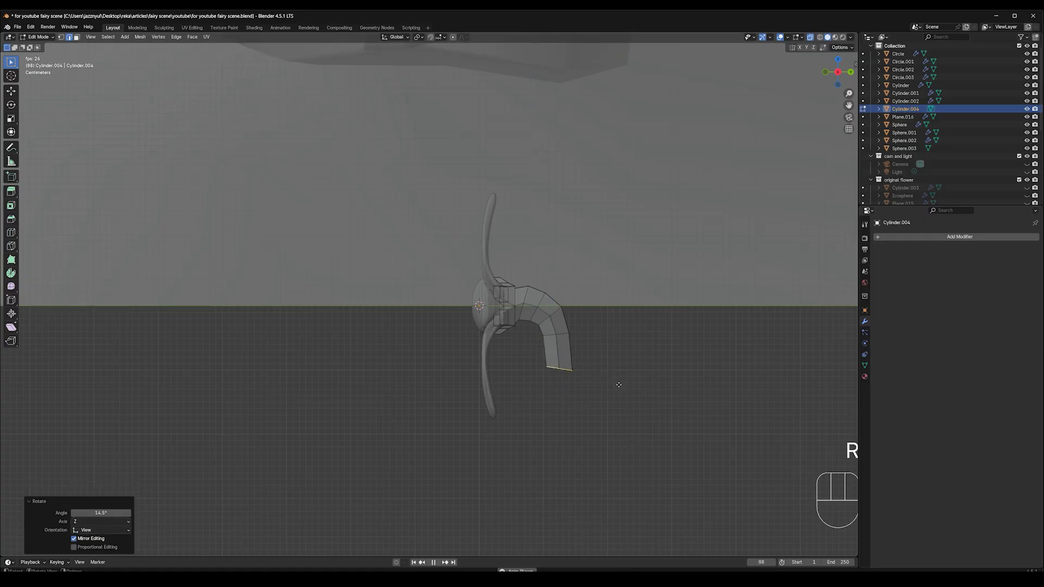
key("g")
left_click(613, 383)
Step: Extrude the stem about 0.1 m further down, tilting the new end back slightly and scaling it to 0.955
key("e")
left_click(617, 430)
key("r")
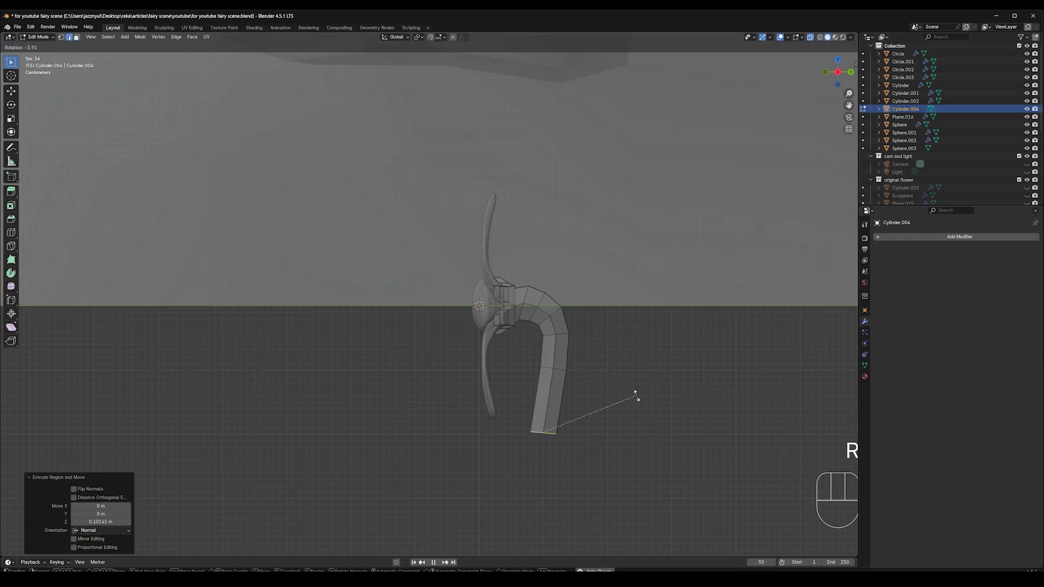
left_click(634, 394)
scroll(546, 359, "down", 4)
key("s")
left_click(525, 346)
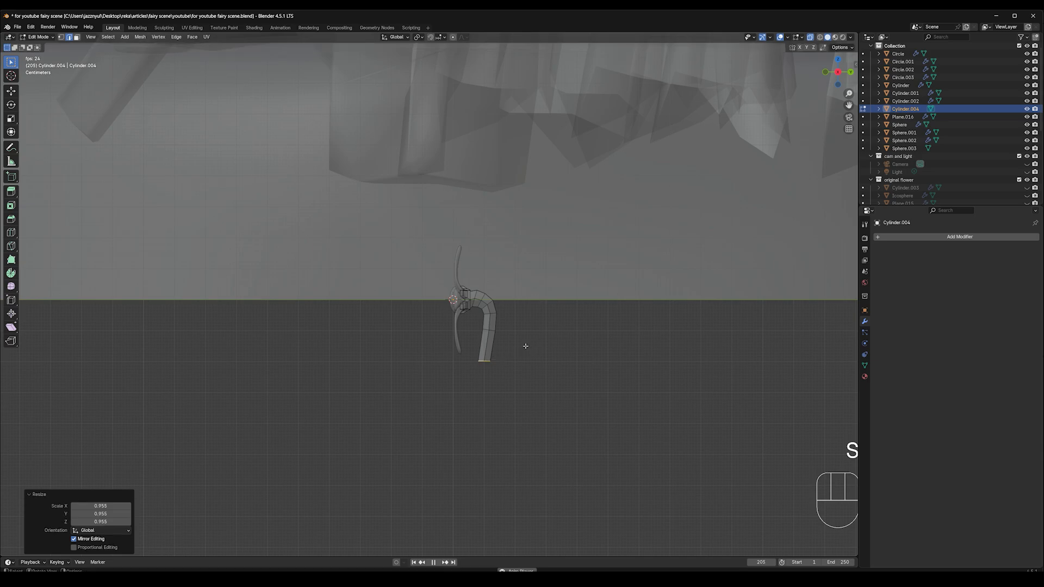
Step: Extrude the stem end about 0.15 m straight down and rotate it about -12°
key("e")
left_click(536, 390)
key("r")
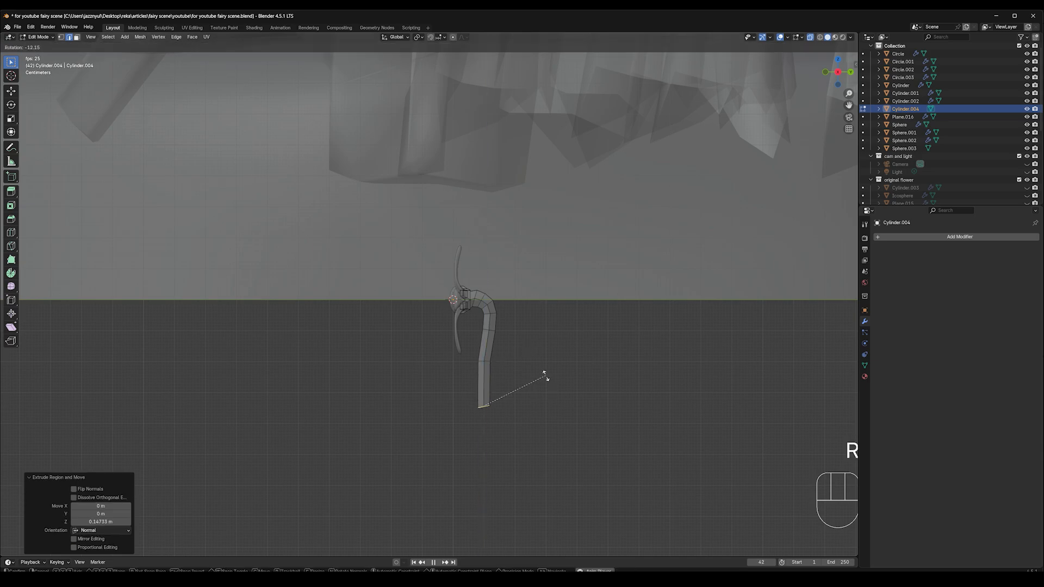
left_click(544, 377)
Step: Extrude the stem about 0.19 m, rotate that end 8.9° and extrude one more section to the stem's base
key("e")
left_click(553, 460)
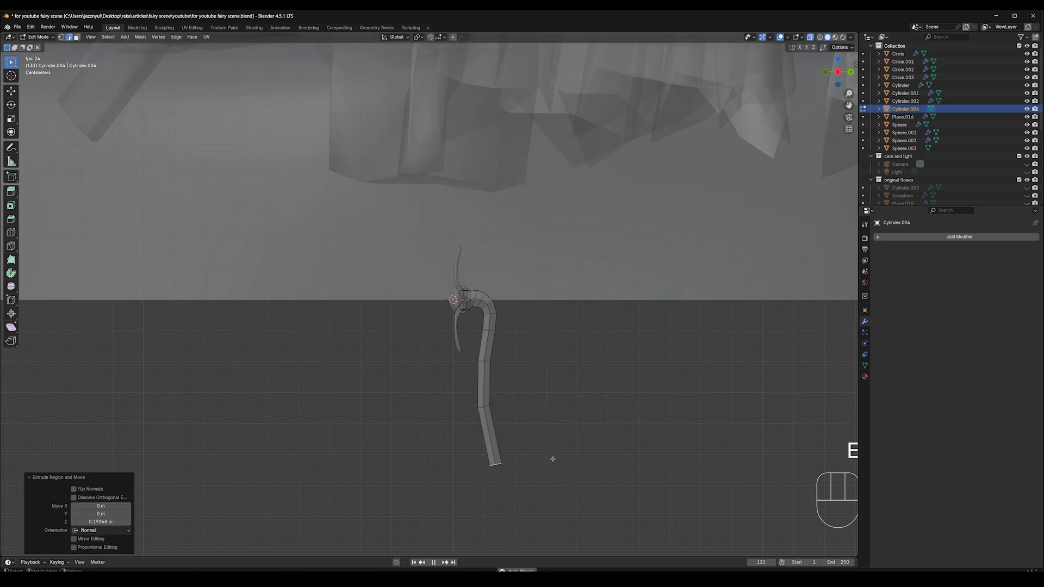
key("r")
left_click(555, 462)
key("e")
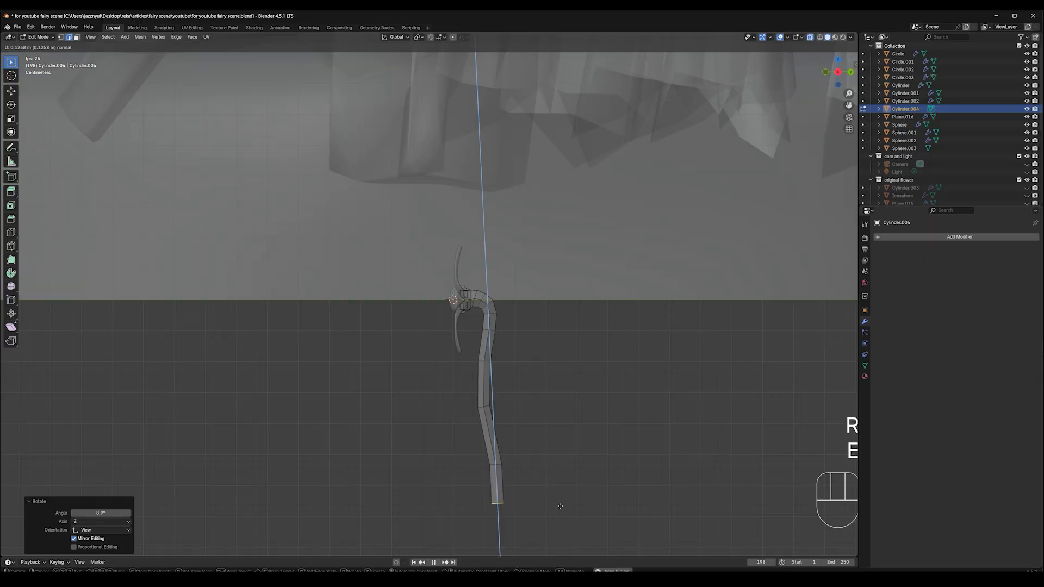
left_click(565, 523)
Step: Move the edge loop just above the stem's base about -0.02 m along Y to smooth the curve
left_click(525, 464, "alt")
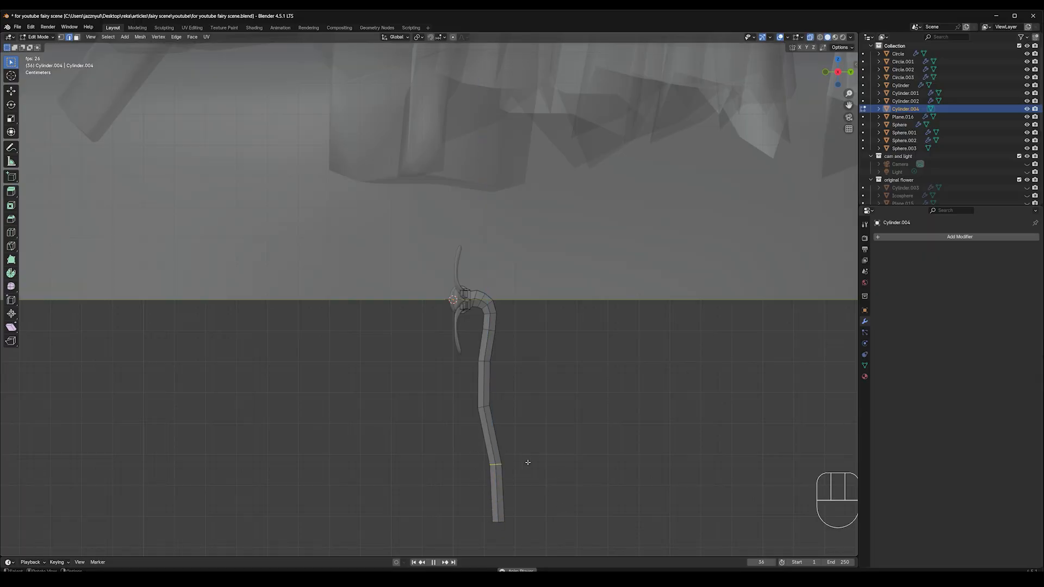
key("g")
left_click(522, 462)
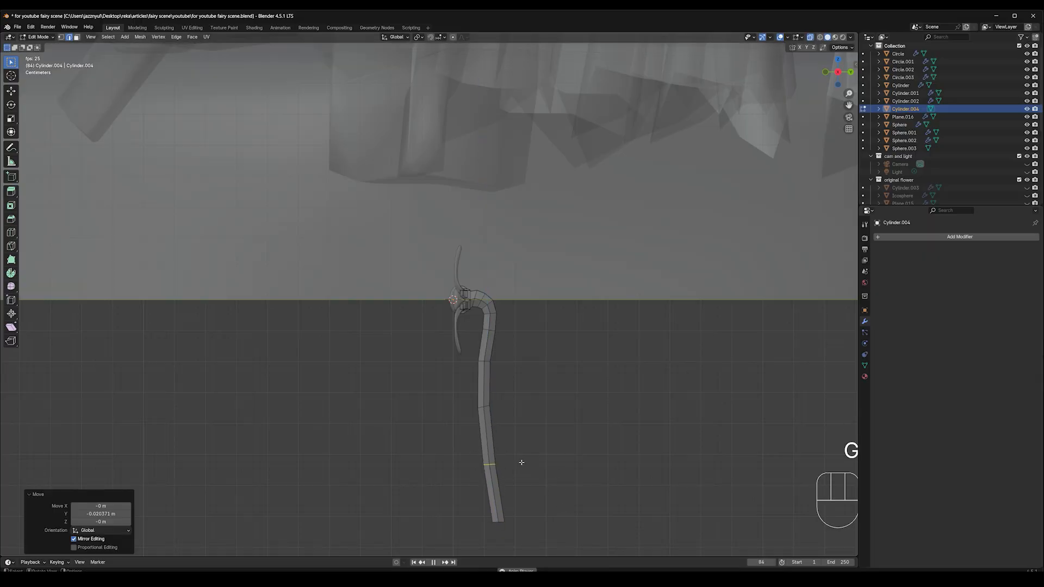
Step: Scale the whole stem and back piece to about 0.85 in X and Y only, and clear the selection
key("a")
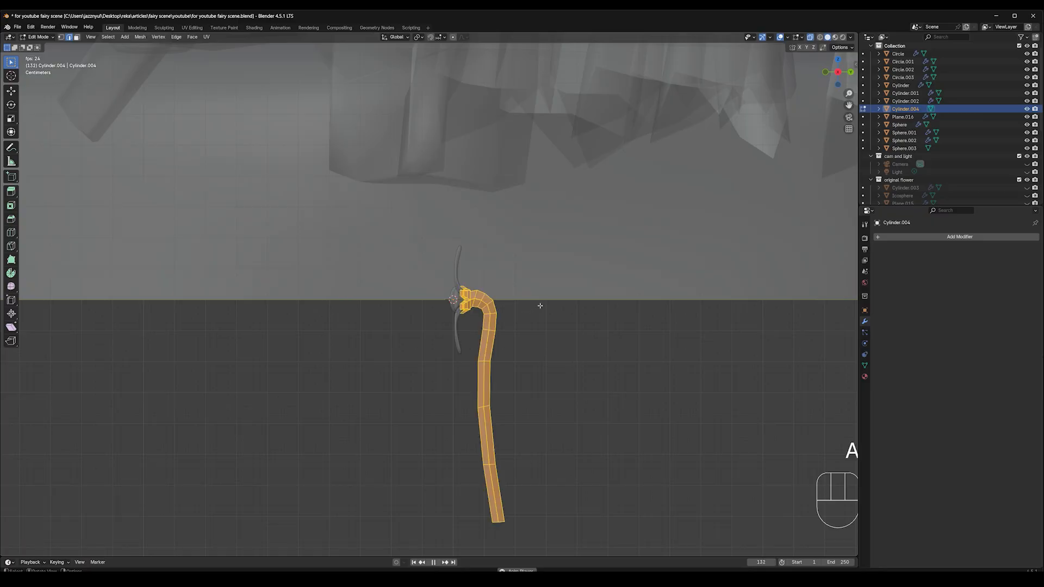
key("s")
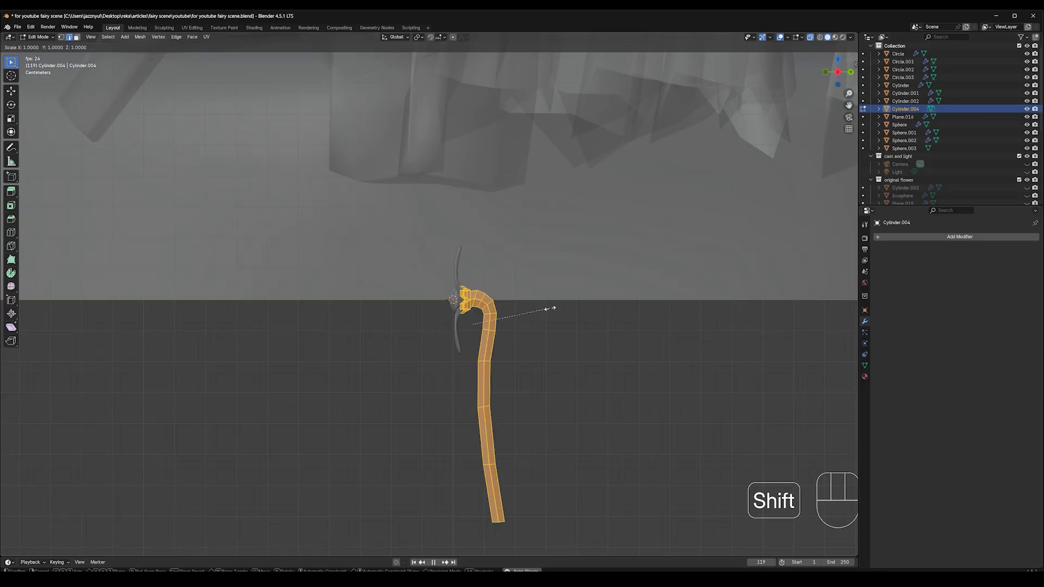
key("shift+z")
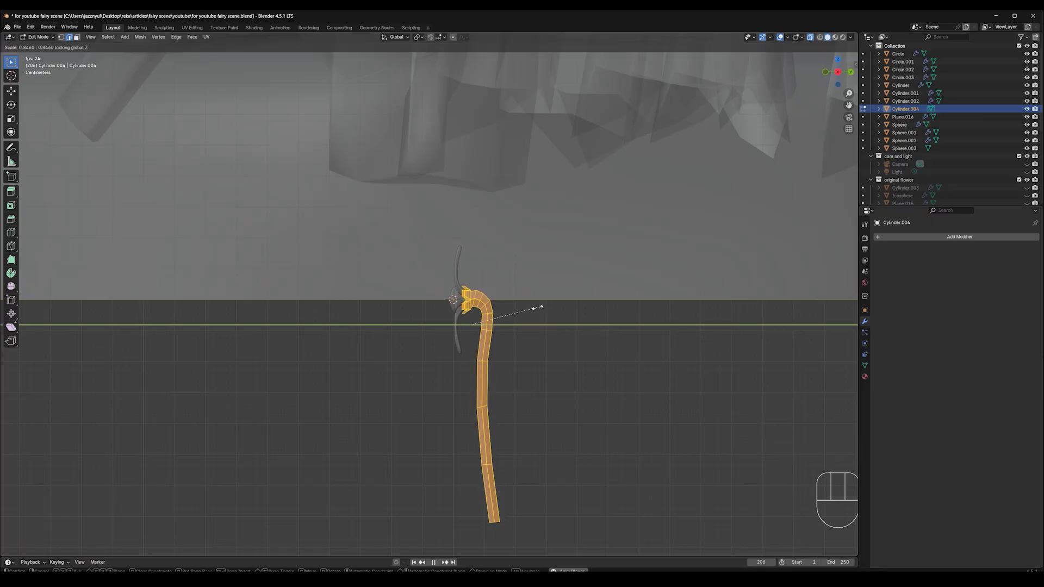
left_click(534, 306)
scroll(543, 402, "down", 4)
key("alt+a")
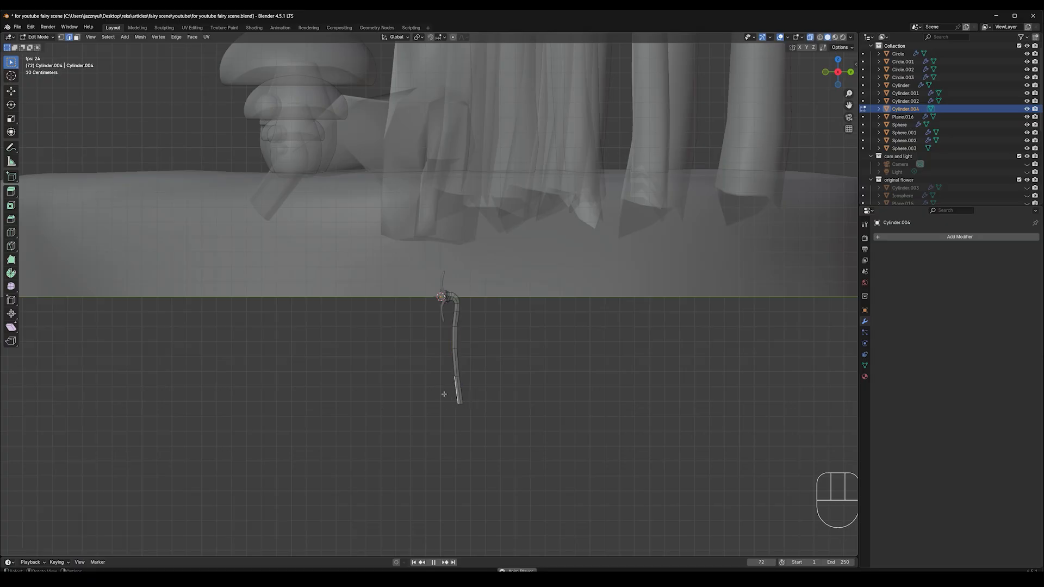
Step: Extrude the stem's bottom end once more, then shift that end about 0.019 m along Y and -0.011 m along Z
left_click_drag(445, 393, 484, 416)
key("e")
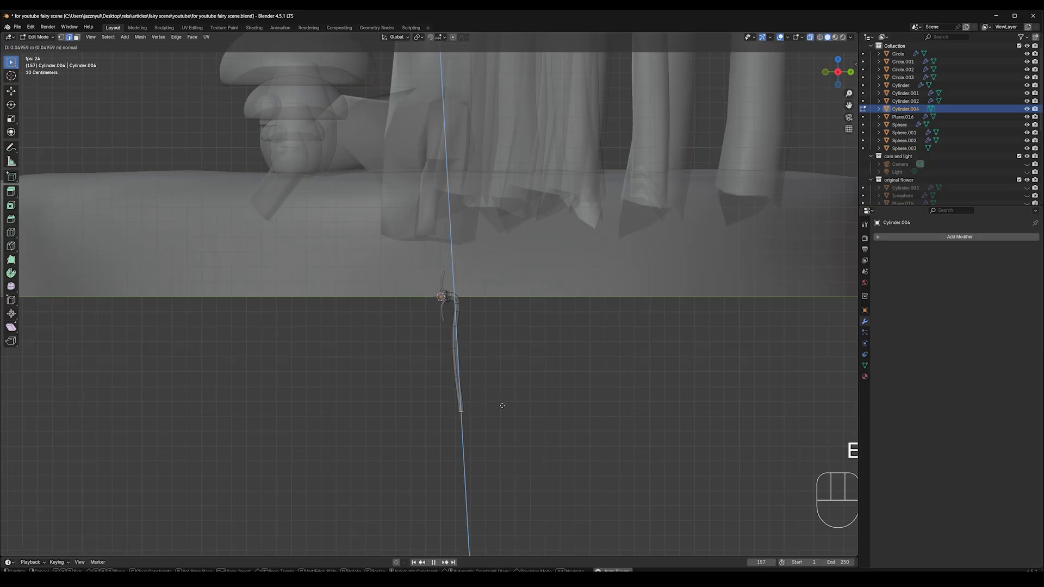
left_click(507, 419)
key("g")
left_click(533, 423)
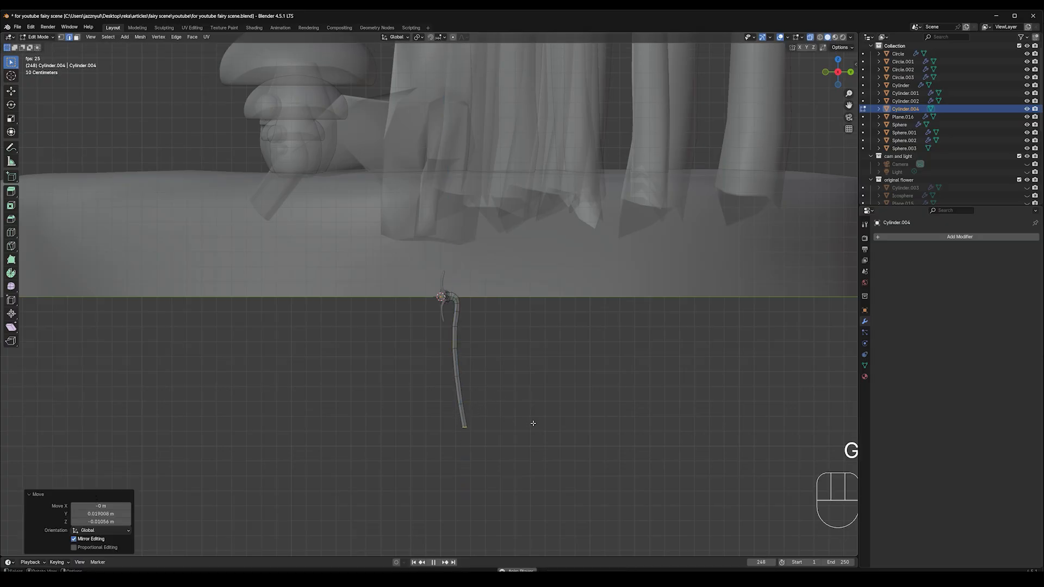
Step: Turn off X-ray and move the whole stem with its back piece about -0.003 m along Y toward the petals
middle_click_drag(510, 379, 443, 387)
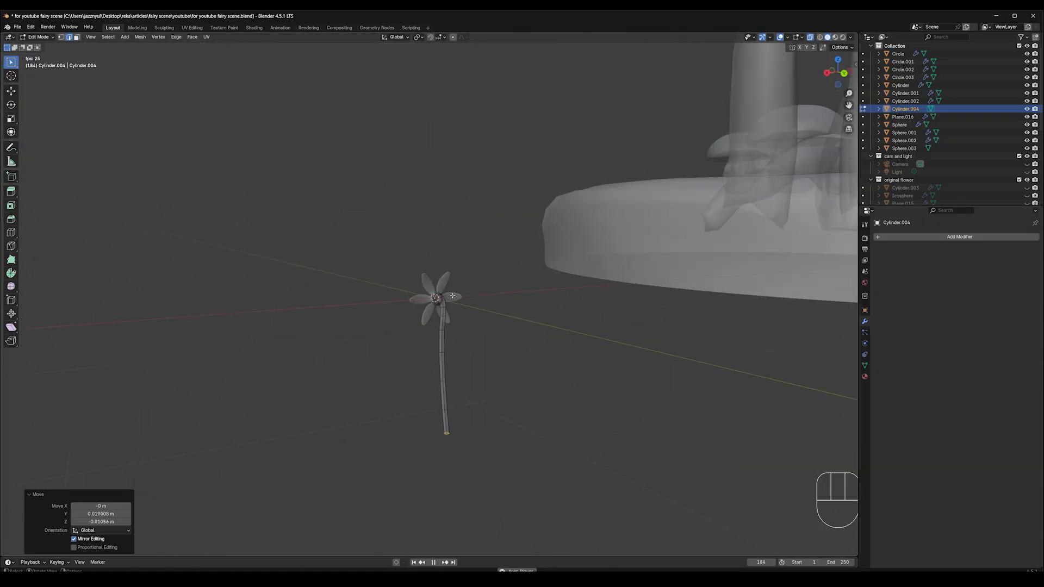
scroll(468, 312, "up", 5)
scroll(468, 312, "up", 2)
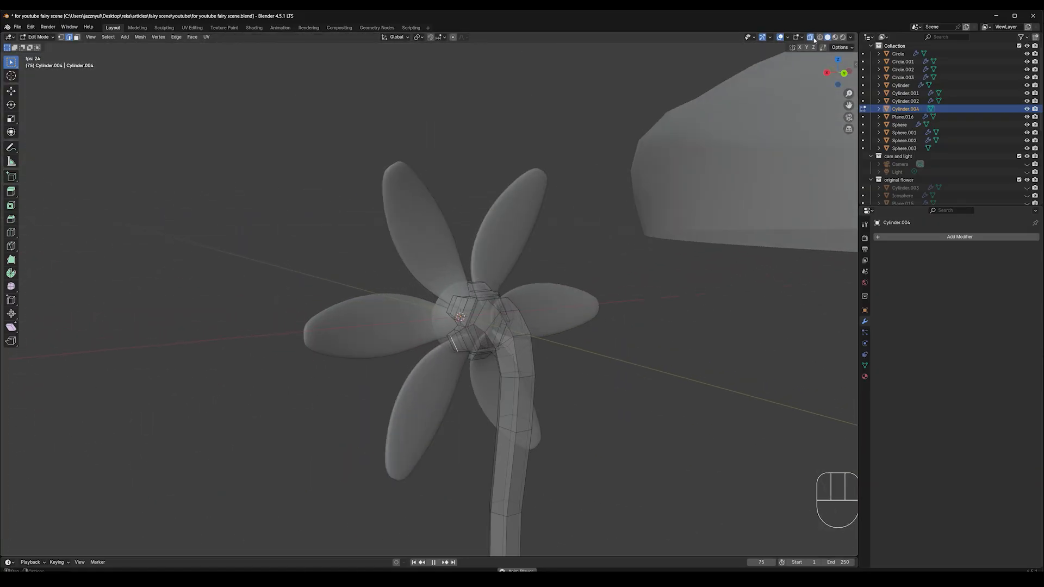
left_click(810, 37)
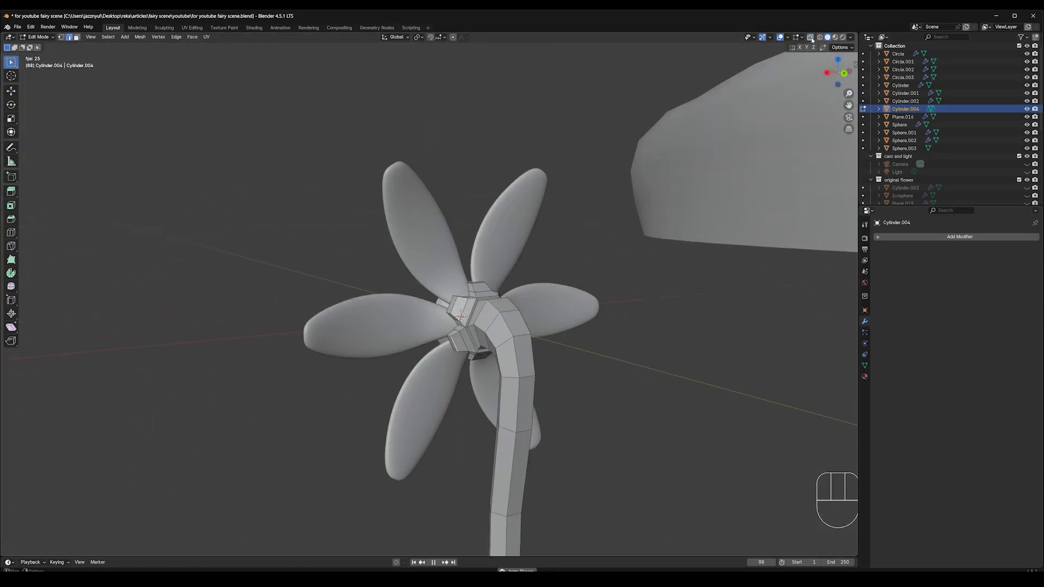
key("a")
key("g")
key("y")
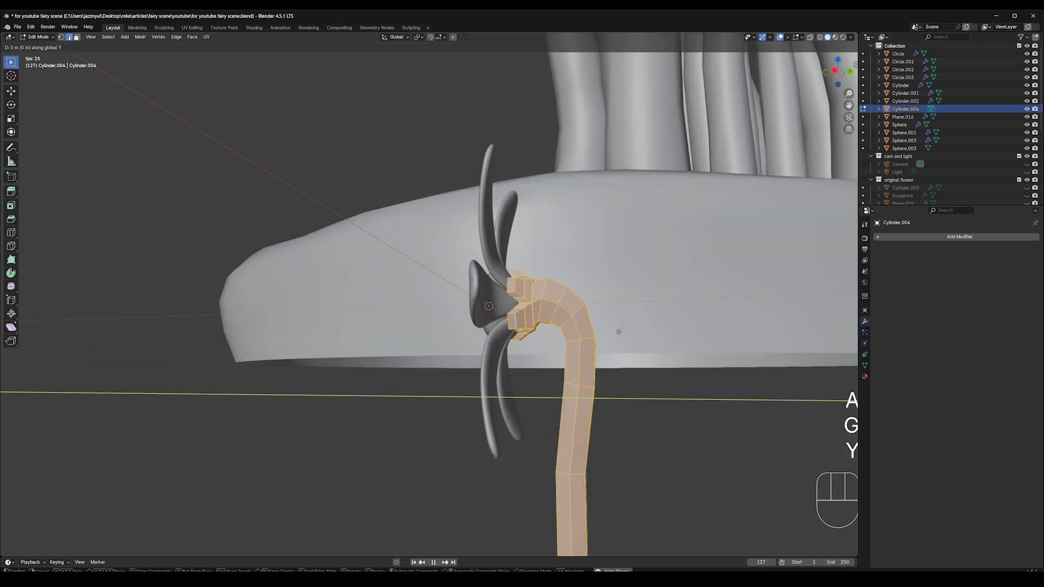
left_click(616, 333)
middle_click_drag(616, 332, 549, 342)
scroll(582, 305, "down", 6)
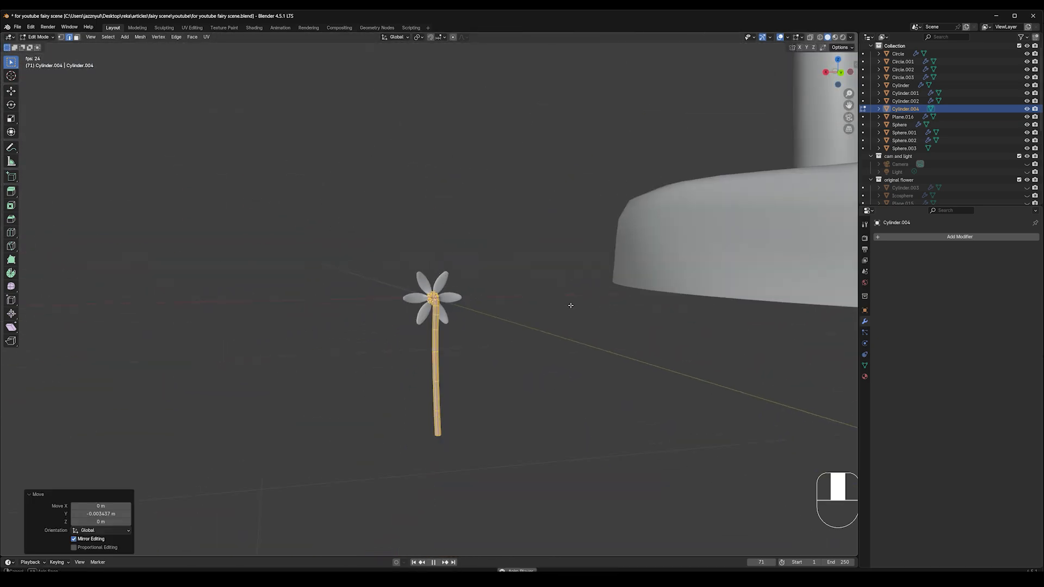
Step: Return to Object Mode with X-ray off and give the stem a level 2 Subdivision modifier
middle_click_drag(571, 306, 725, 299)
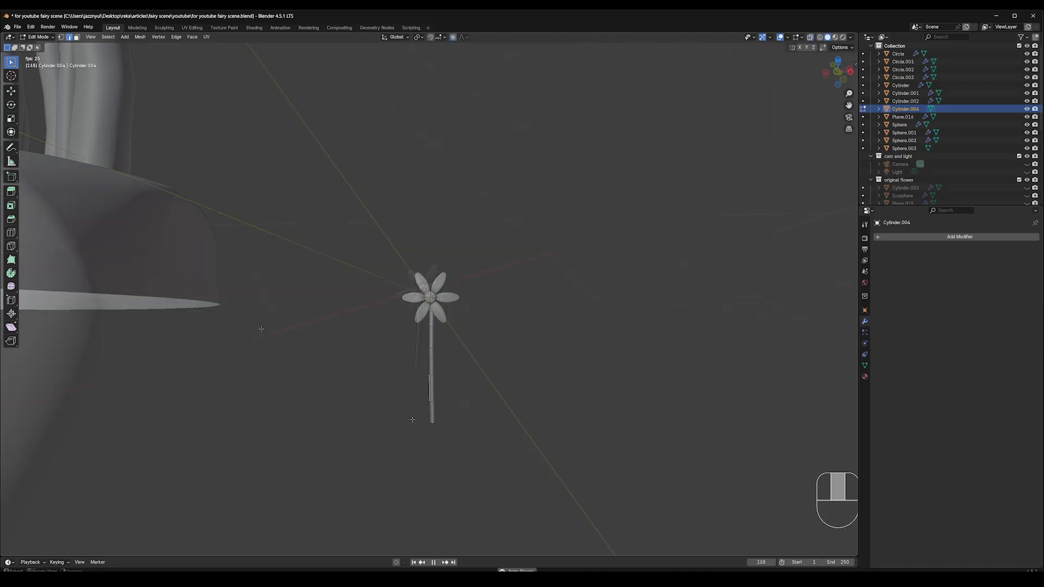
middle_click_drag(263, 329, 231, 298)
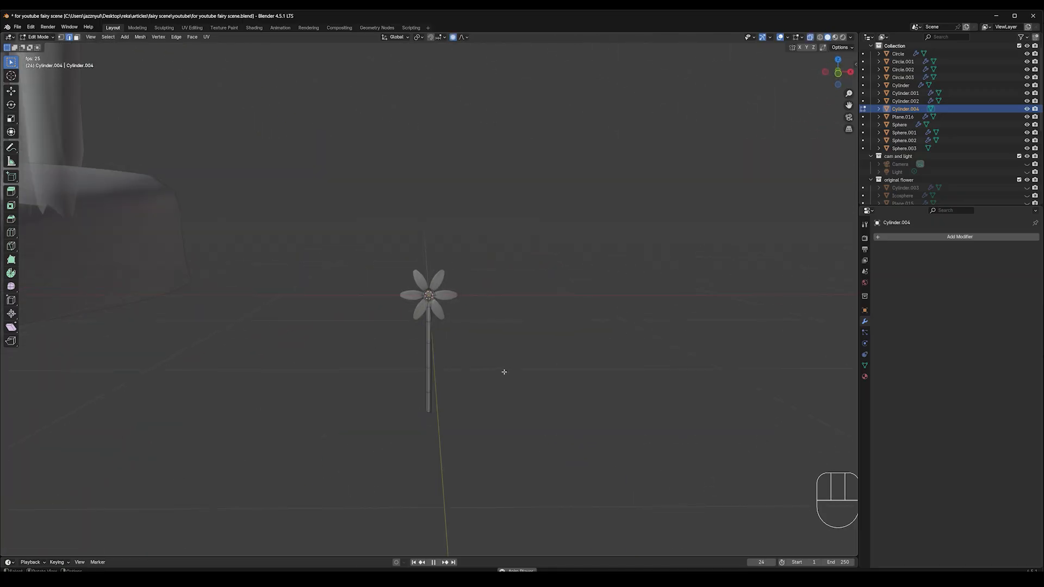
key("Tab")
left_click(810, 38)
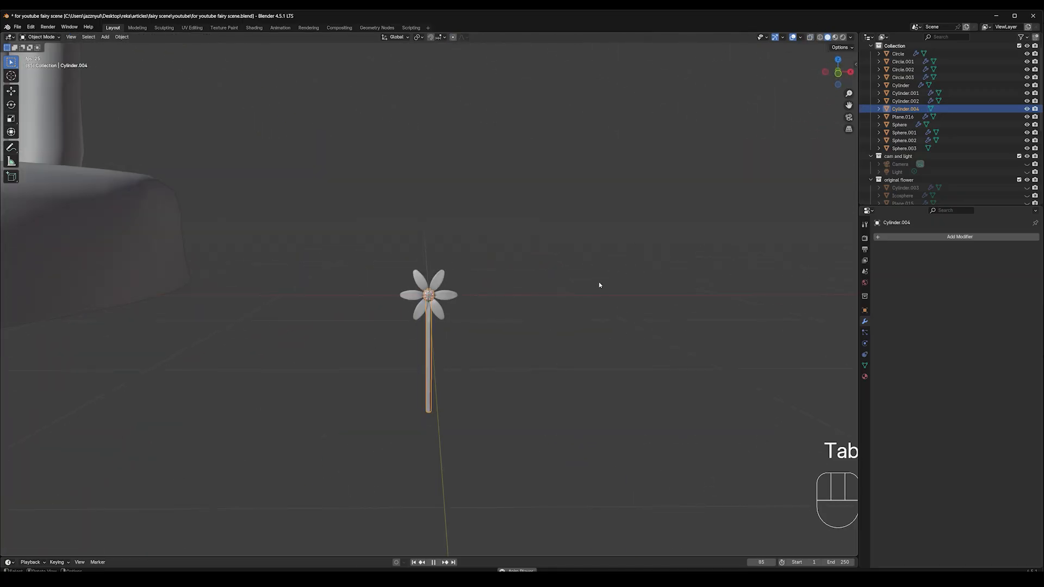
key("ctrl+2")
Step: Add one loop cut near the stem's base and slide it toward the end, factor about -0.722, to sharpen the tip
middle_click_drag(448, 329, 526, 344)
key("Tab")
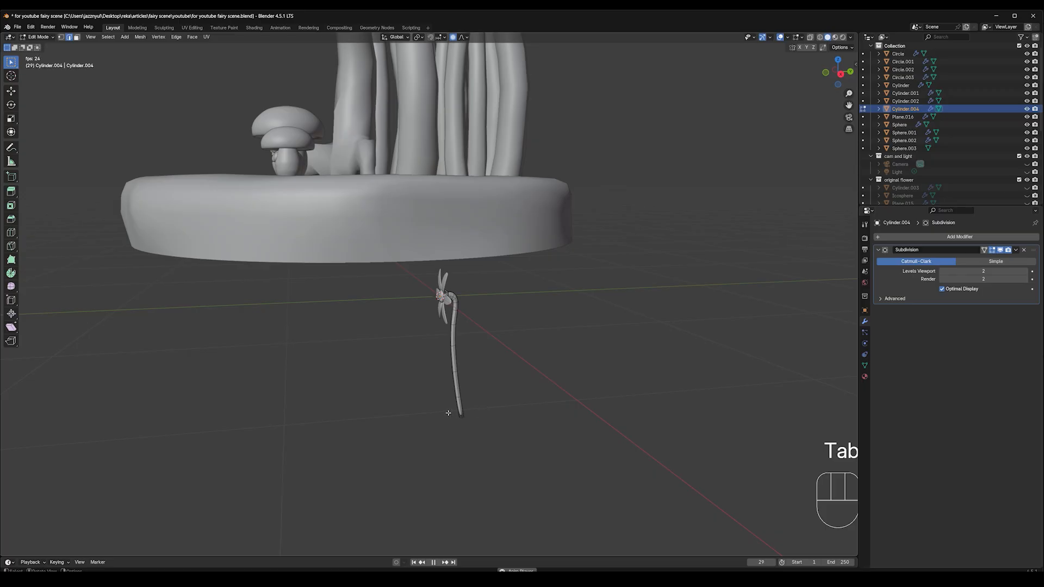
key("ctrl+r")
left_click(474, 412)
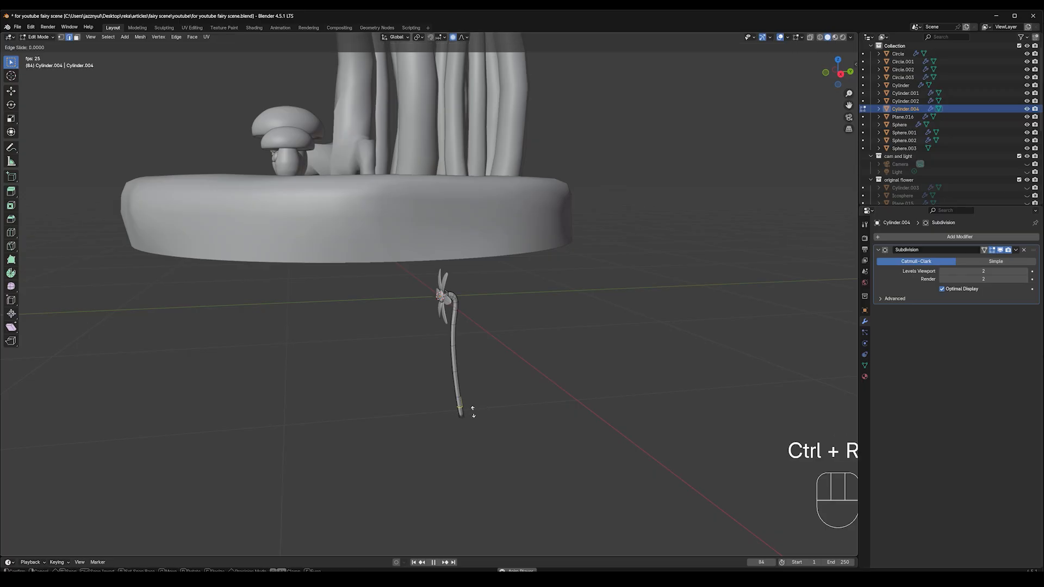
left_click(476, 419)
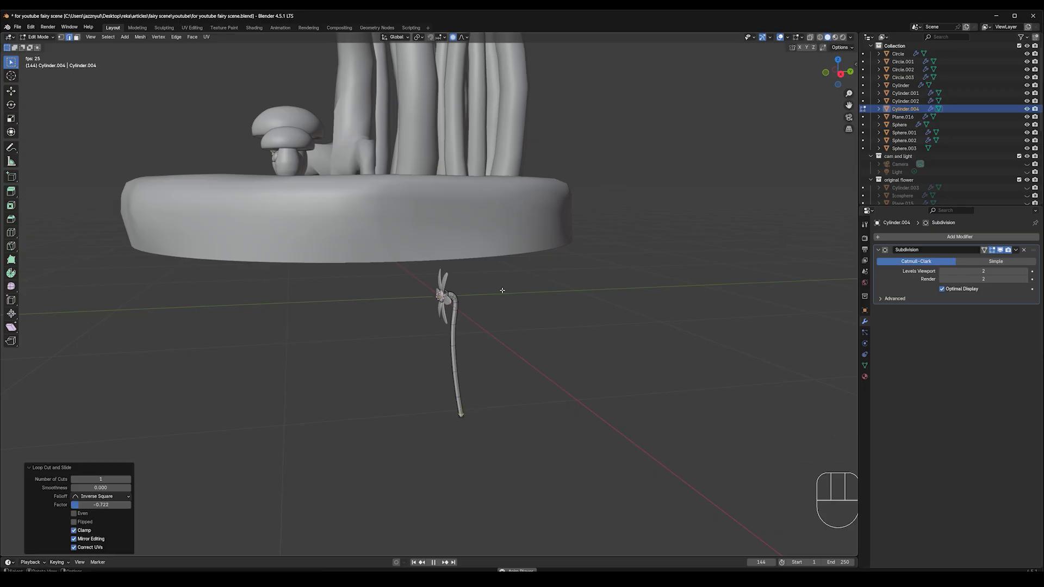
Step: Leave mesh editing and apply Shade Smooth to the stem
middle_click_drag(502, 290, 553, 288)
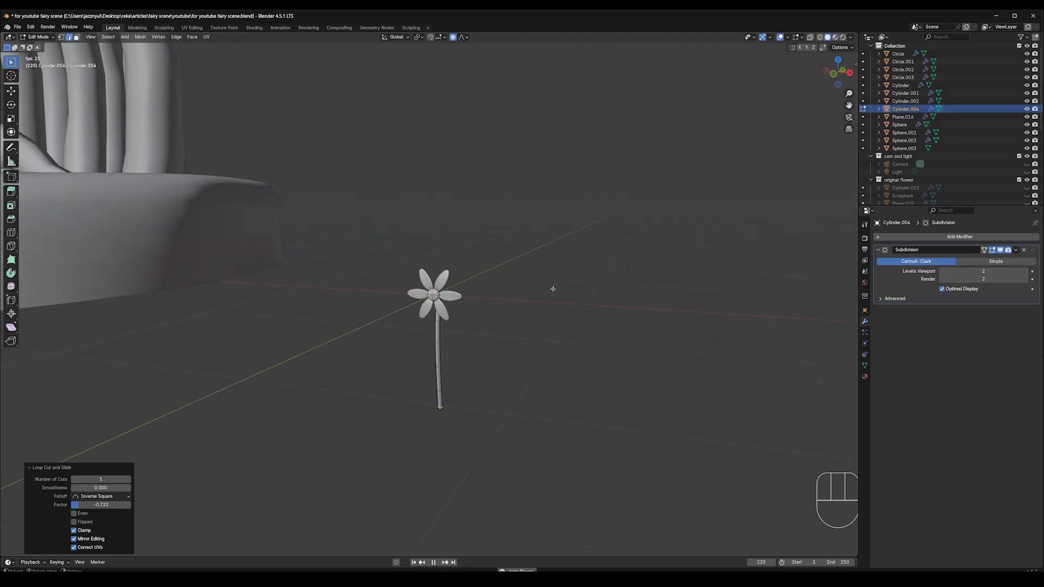
key("Tab")
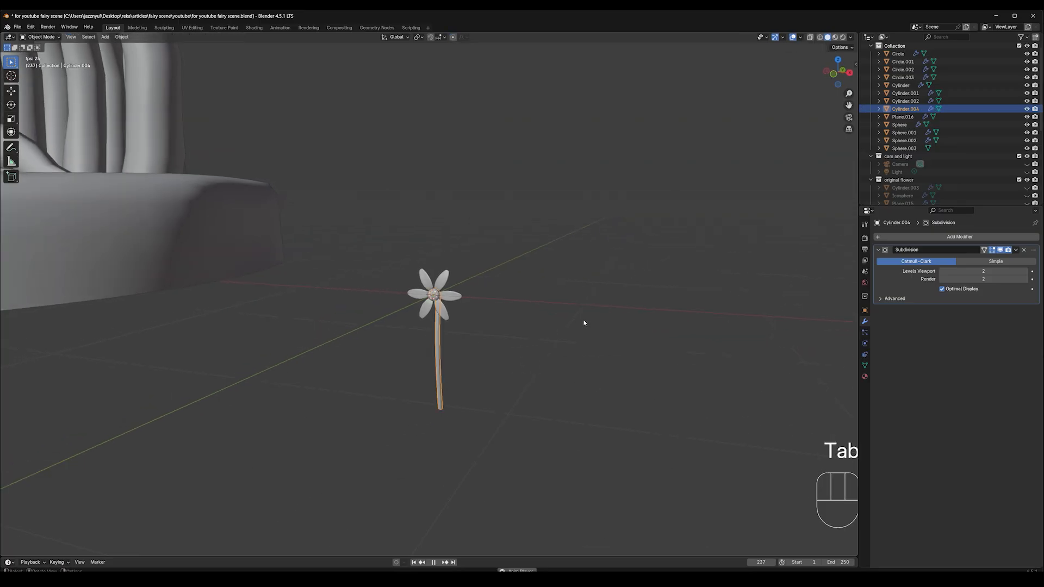
right_click(446, 341)
left_click(438, 346)
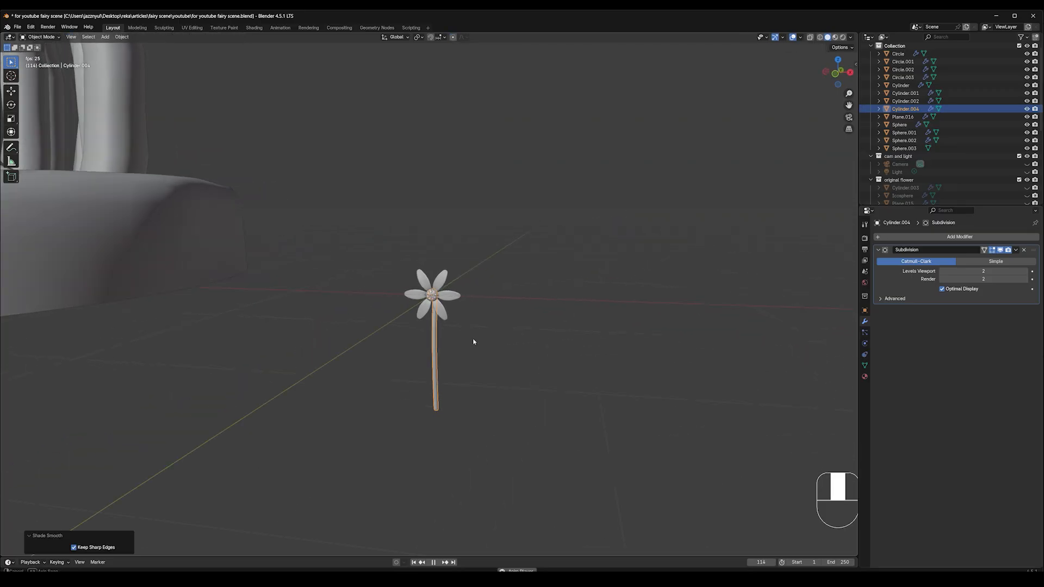
middle_click_drag(473, 342, 377, 261)
Step: Select all the flower parts and move them about 0.868 m up along Z so the stem's base sits at the world origin
left_click_drag(377, 261, 501, 362)
key("KP_1")
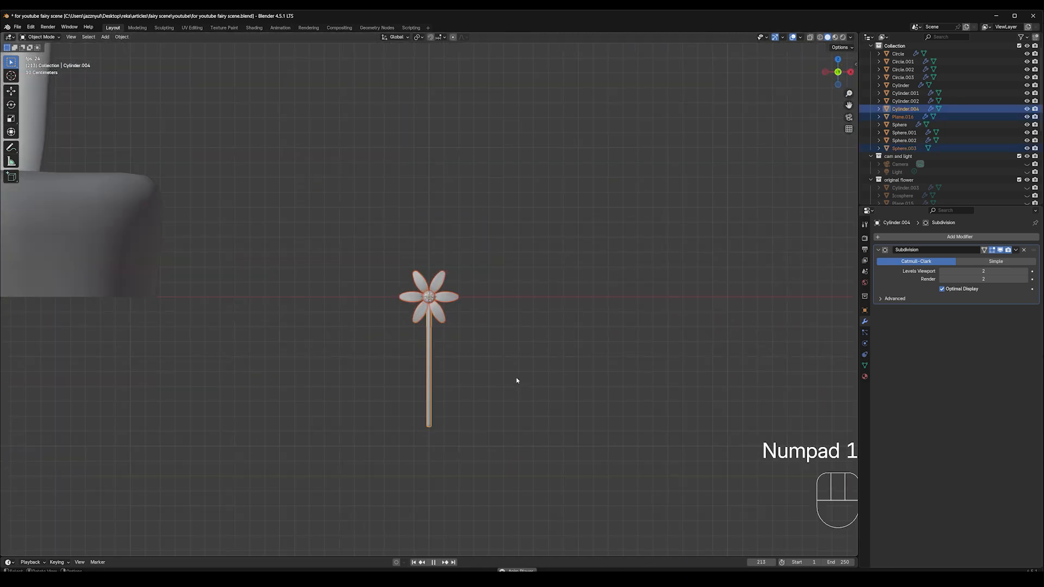
key("g")
key("z")
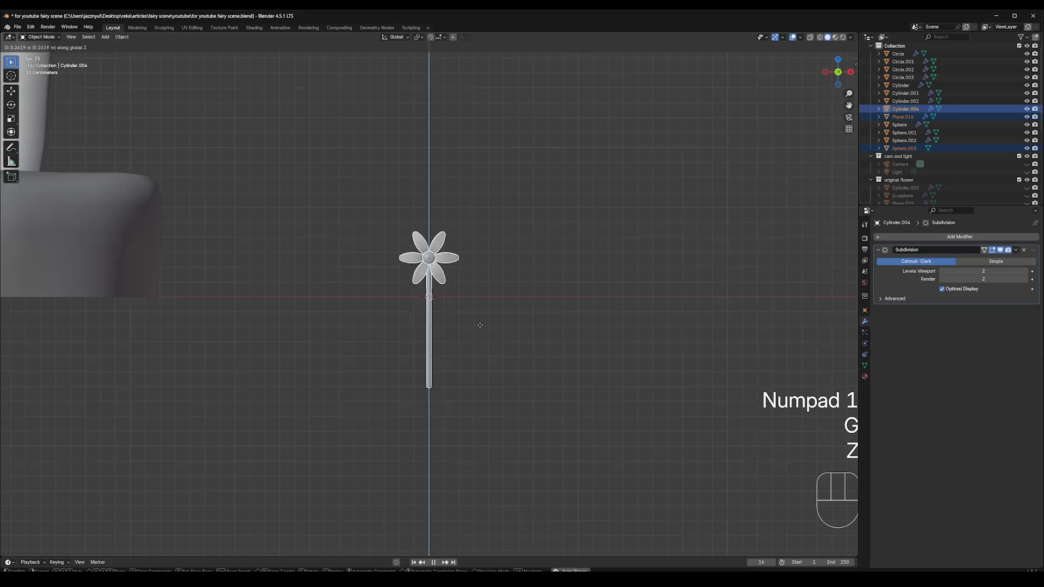
left_click(463, 235)
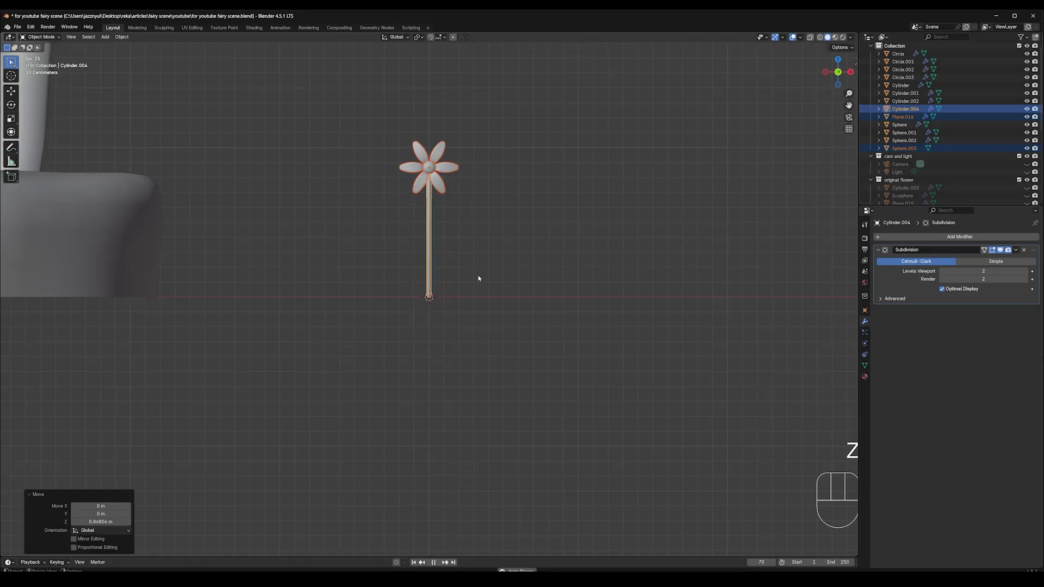
Step: Add a 2 m plane at the stem's base for a leaf, scale it down and rotate it about -70.6° in front view
left_click(105, 37)
mouse_move(131, 46)
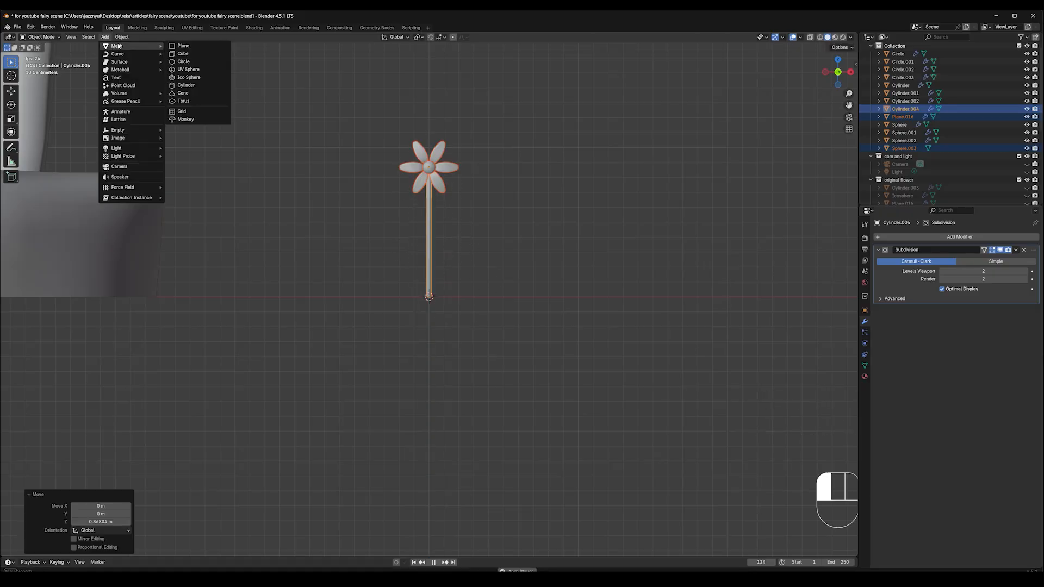
left_click(222, 48)
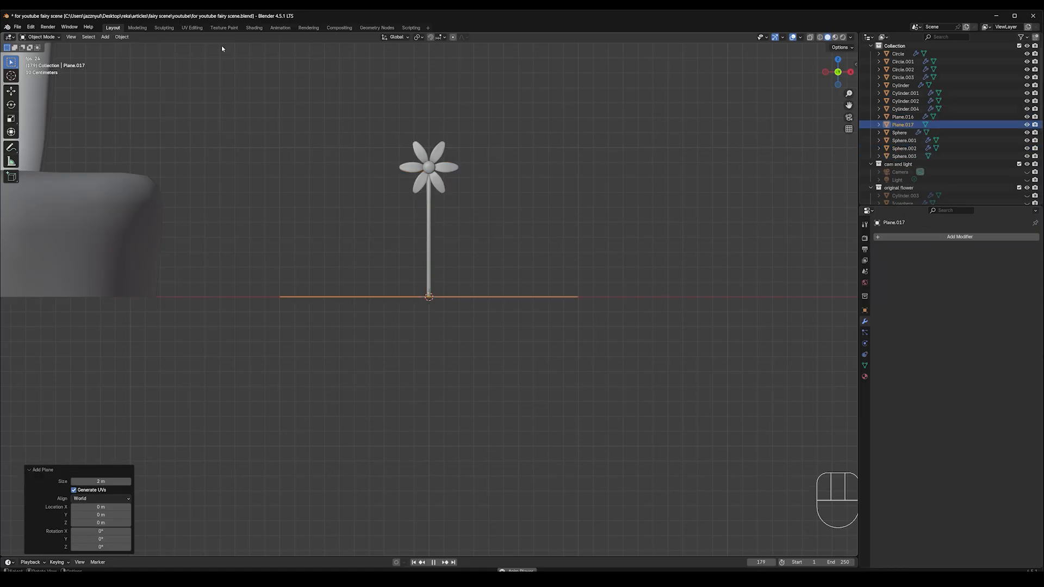
key("s")
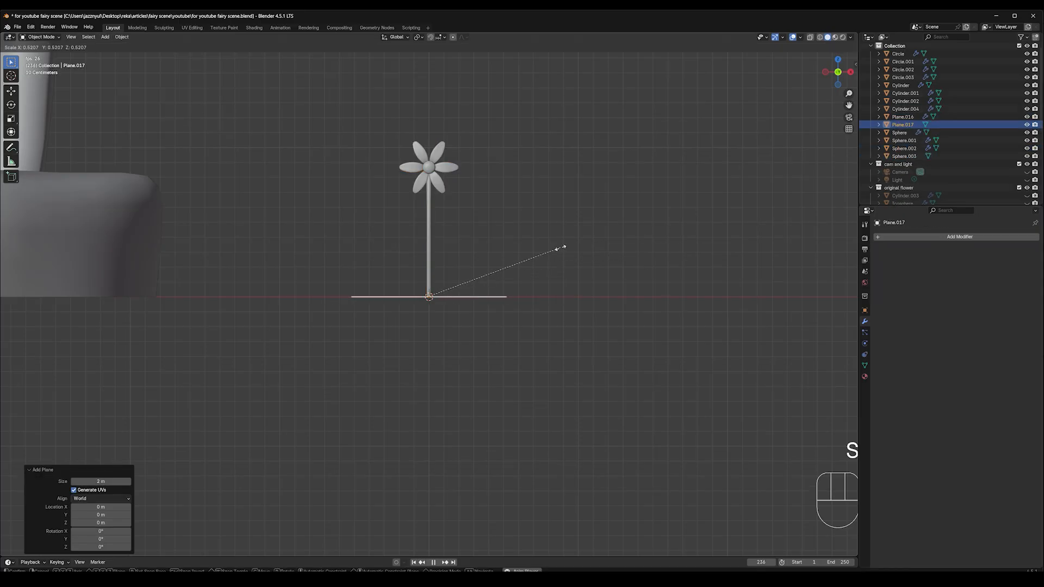
left_click(514, 283)
key("r")
left_click(450, 197)
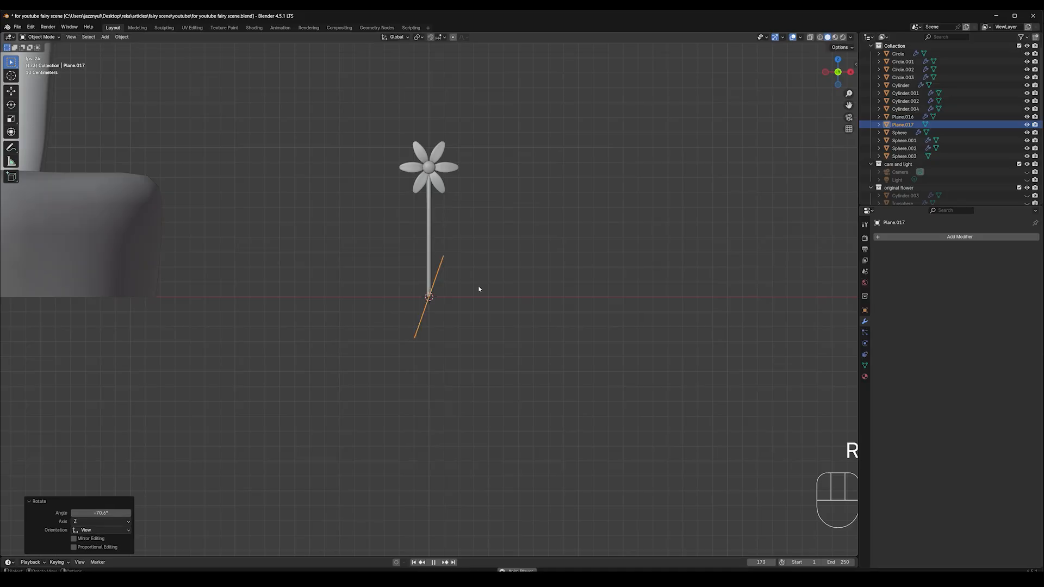
Step: Move the leaf plane about 0.097 m in X and 0.277 m in Z so its lower edge meets the stem's base, and apply its transform
key("g")
left_click(492, 245)
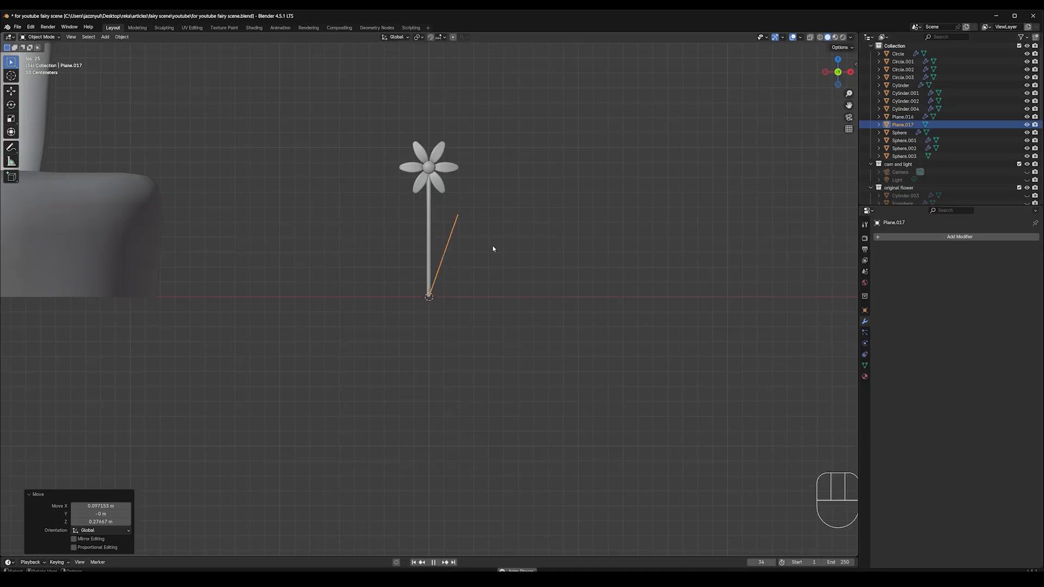
key("ctrl+a")
left_click(521, 247)
Step: Select the flower and stem without the leaf plane and move them along negative Y to line the stem's base up with the leaf's lower edge
middle_click_drag(521, 247, 474, 221)
middle_click_drag(470, 261, 501, 268)
left_click_drag(380, 79, 461, 186)
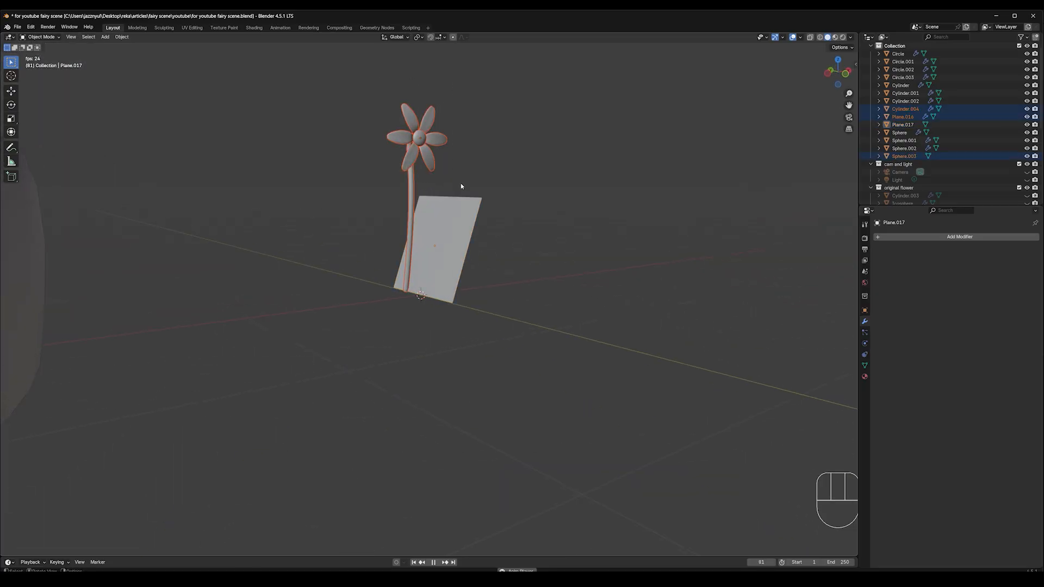
key("g")
key("y")
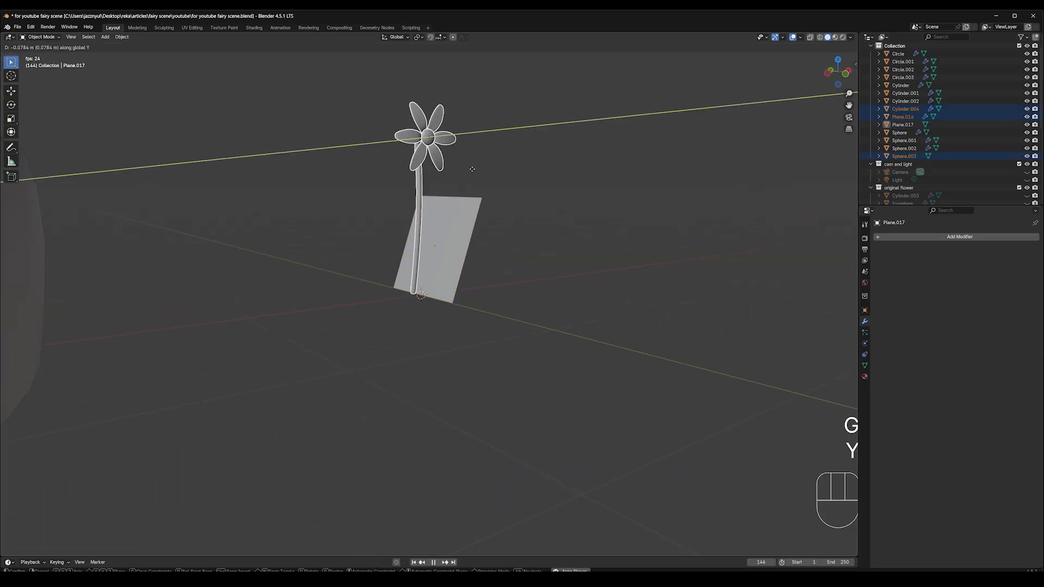
left_click(478, 169)
Step: Edit the leaf plane's mesh and add four evenly spaced loop cuts across its length, without sliding them
left_click(460, 233)
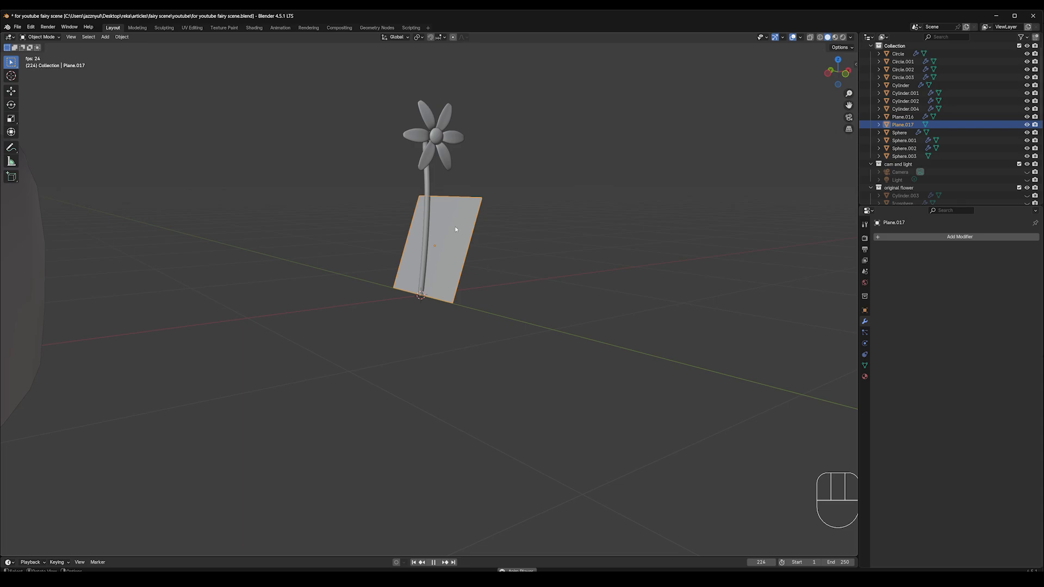
key("Tab")
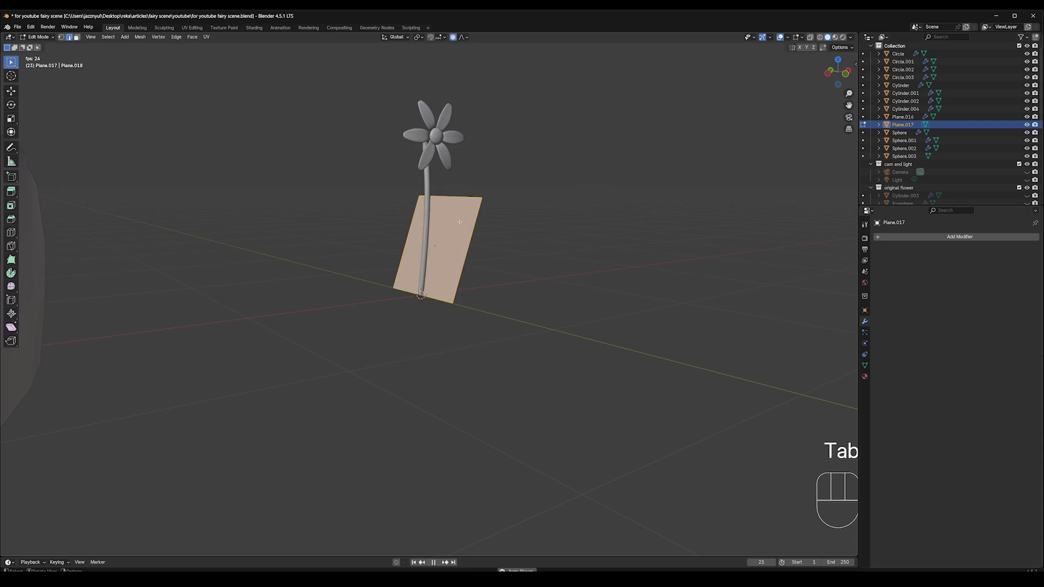
left_click(505, 216)
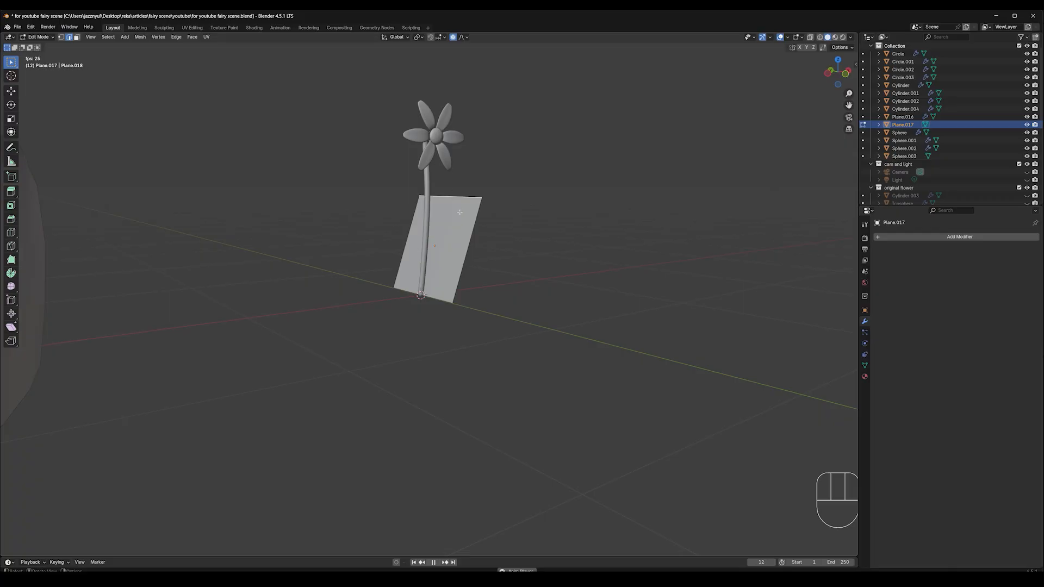
key("ctrl+r")
key("ctrl+r")
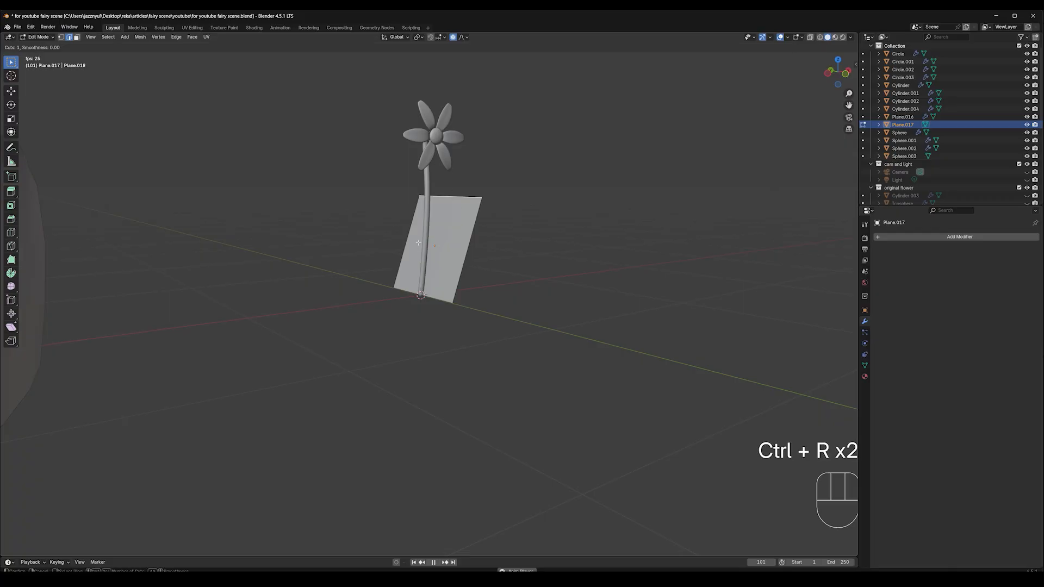
scroll(411, 242, "up", 3)
left_click(411, 242)
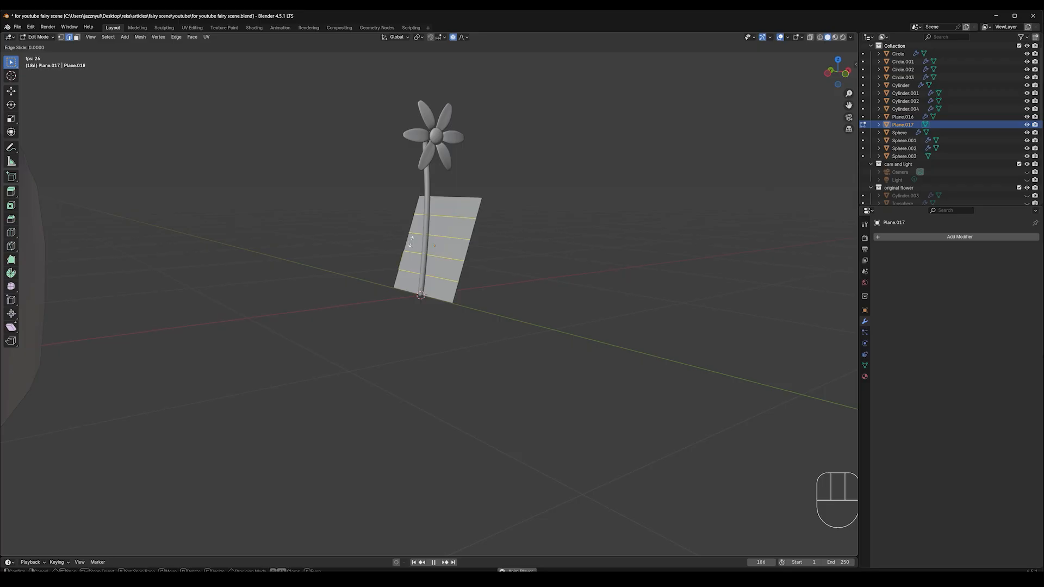
right_click(411, 243)
Step: Scale the leaf's bottom edge to 0.226 with proportional size 0.29, and narrow its top edge the same way into a rounded tip
left_click(443, 301)
key("s")
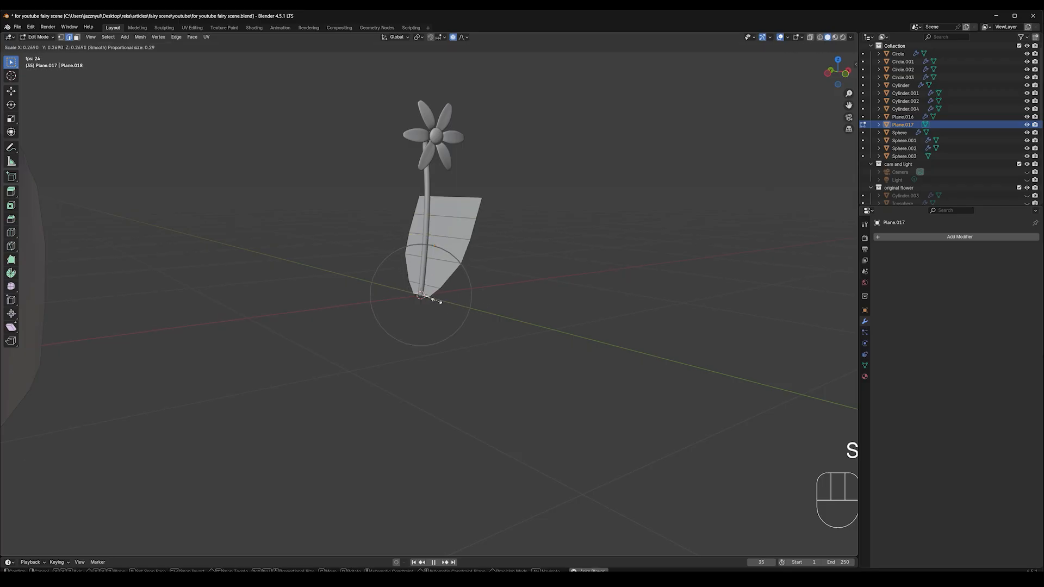
left_click(430, 287)
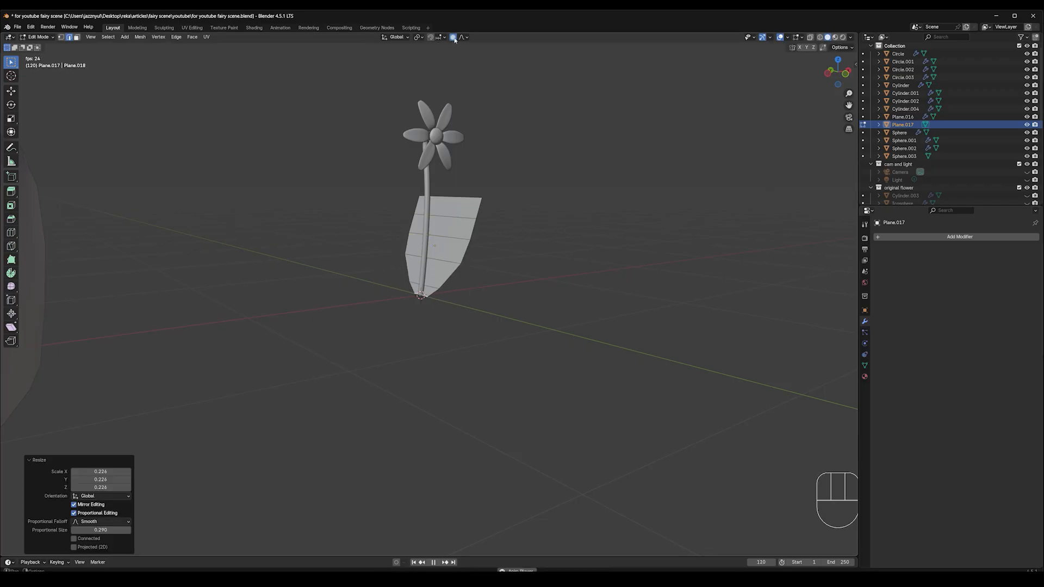
left_click(449, 198)
key("s")
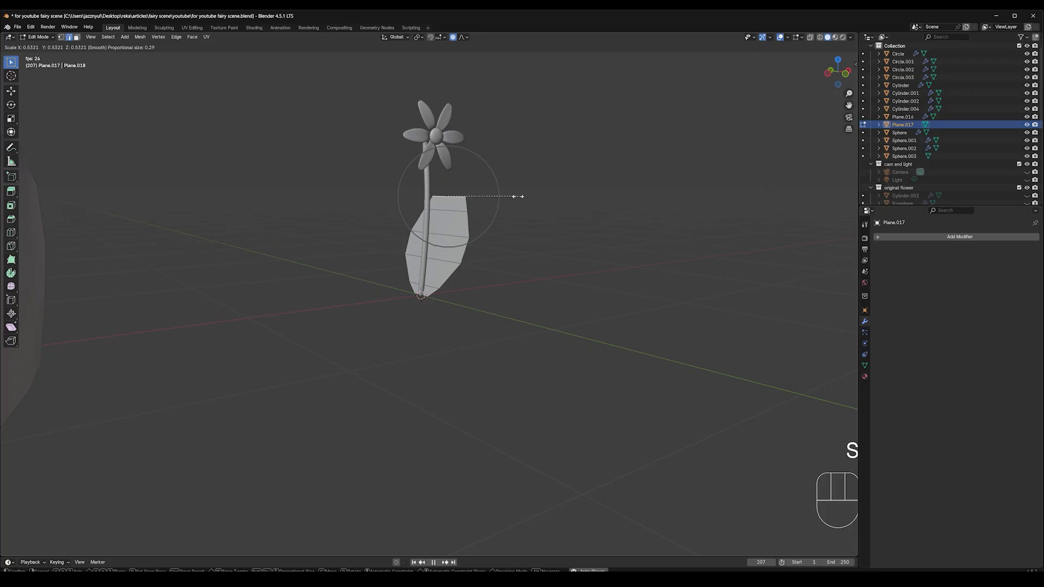
left_click(472, 191)
Step: Narrow the leaf's lower-middle cross edges, and scale the cross edges just above its base to 0.546 with proportional size 0.29
left_click(438, 256)
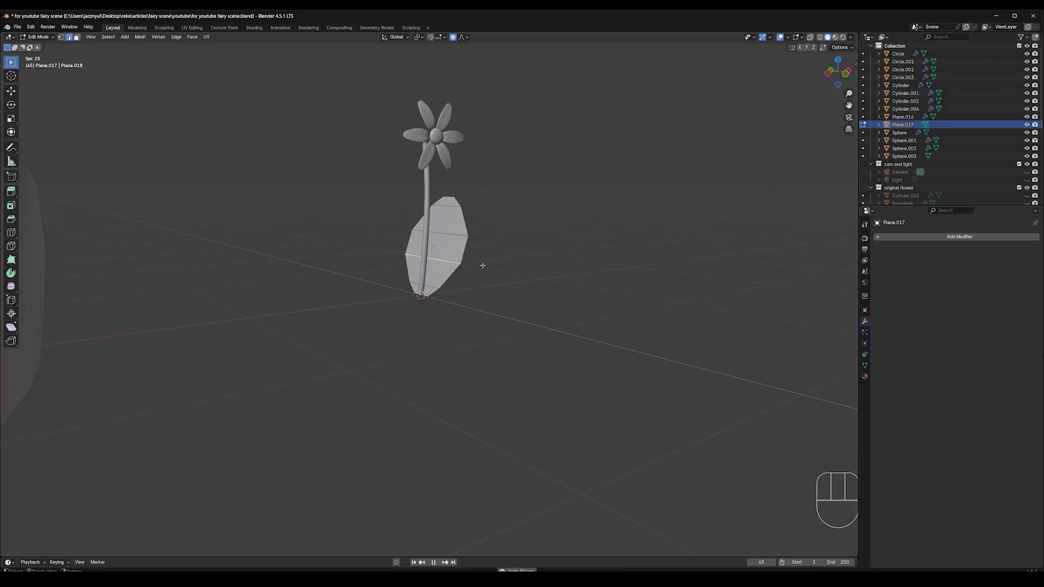
key("s")
left_click(424, 287)
left_click(430, 286)
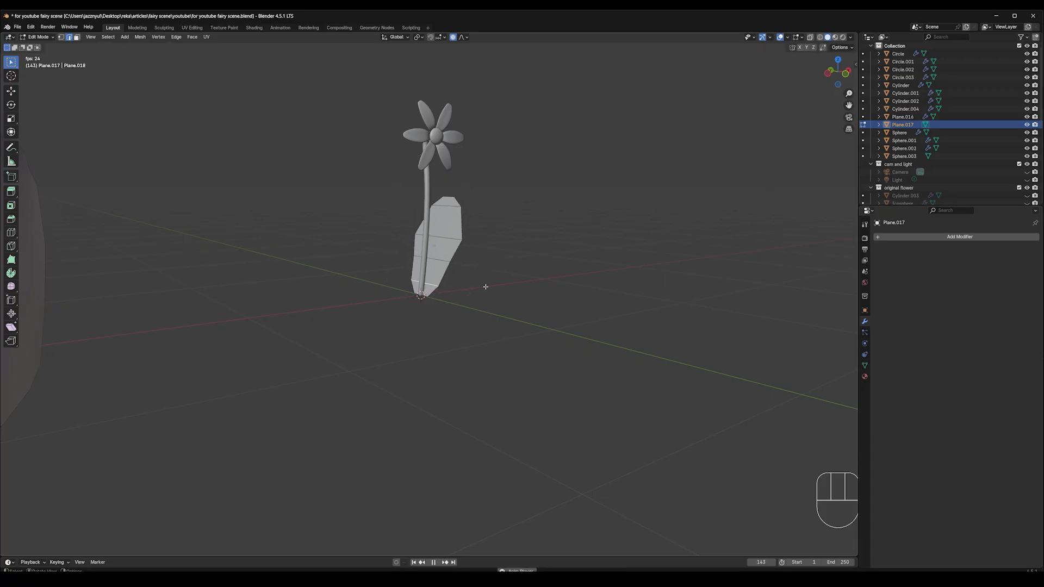
key("s")
left_click(440, 299)
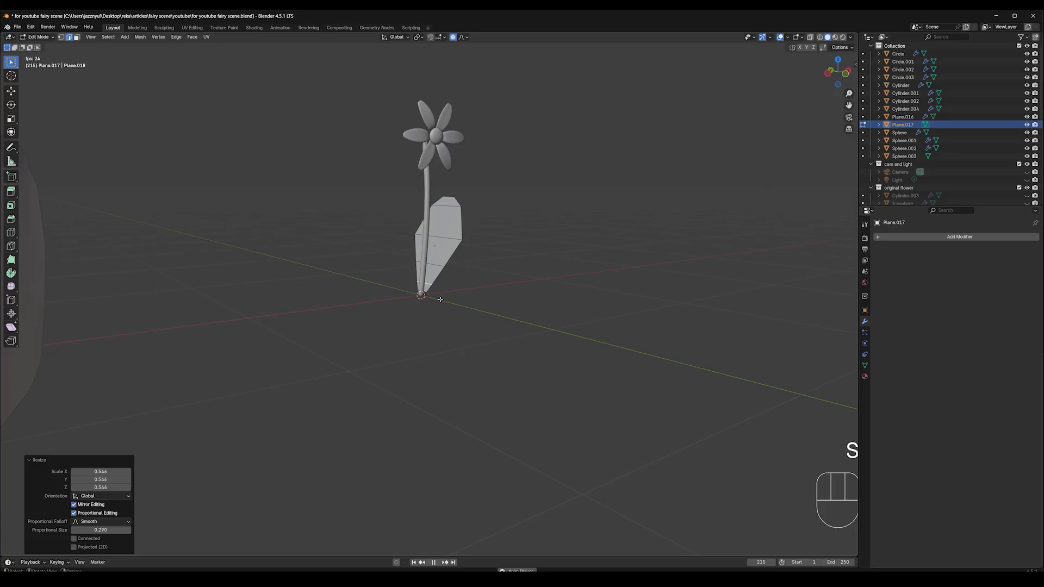
Step: Narrow the leaf's upper-middle cross edge, and scale the cross edge below its tip to 0.569 with proportional size 0.198
left_click(441, 235)
key("s")
left_click(457, 221)
left_click(515, 216)
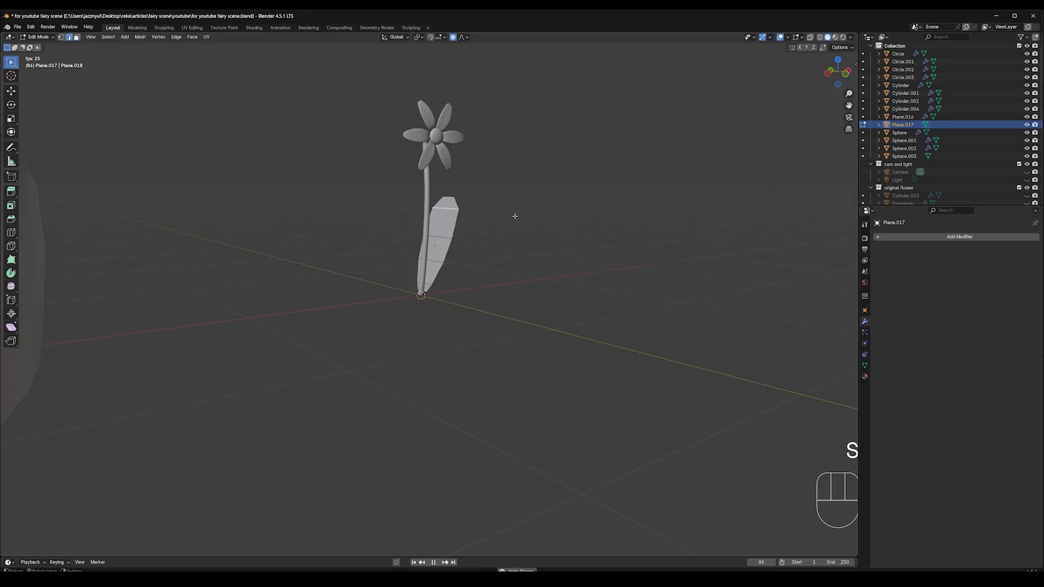
key("s")
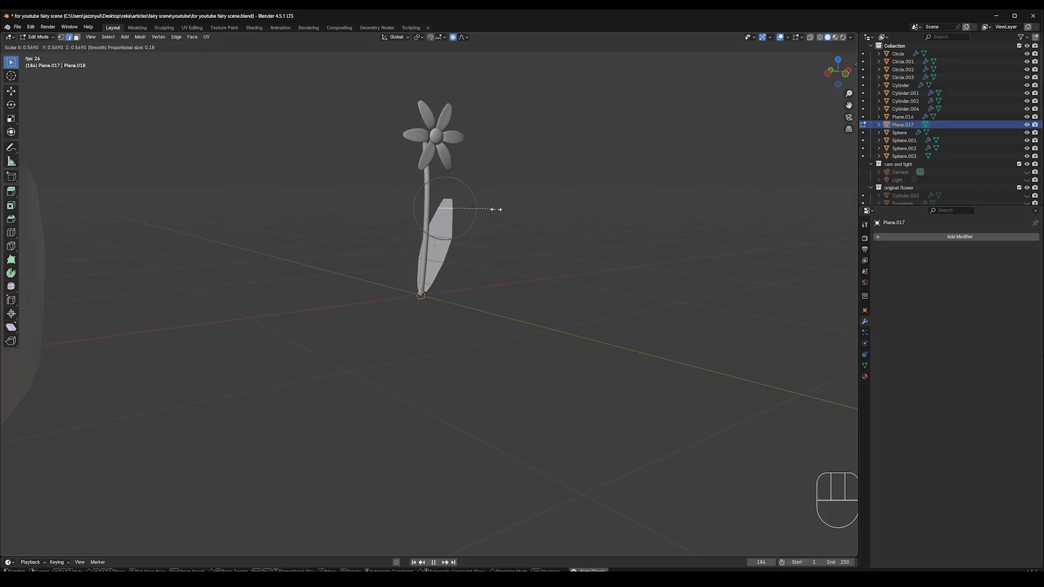
left_click(496, 209)
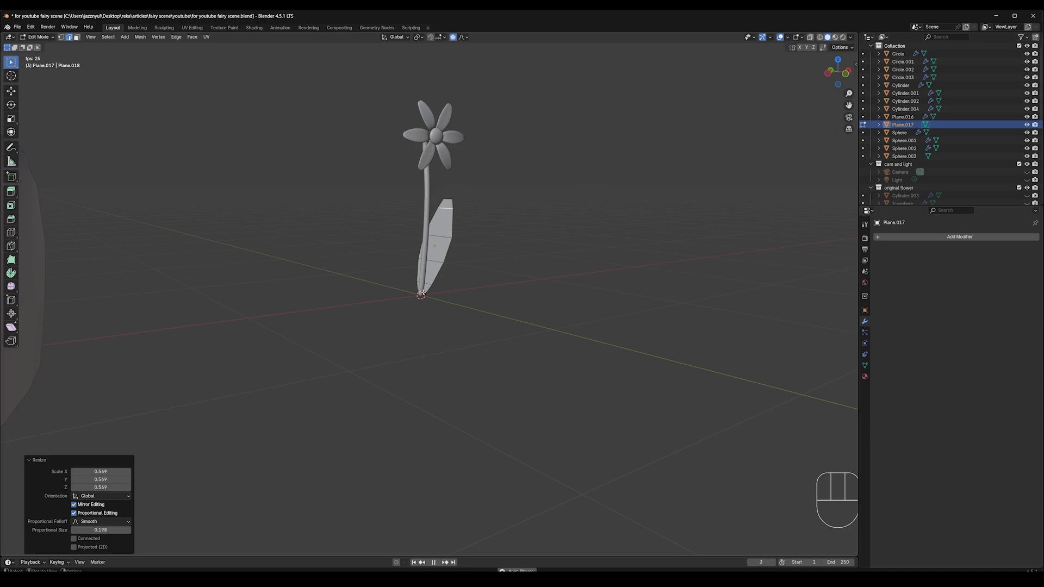
Step: Turn off proportional editing and, in front view, lower the leaf's base edge about 0.023 m in Z
left_click(454, 37)
key("KP_1")
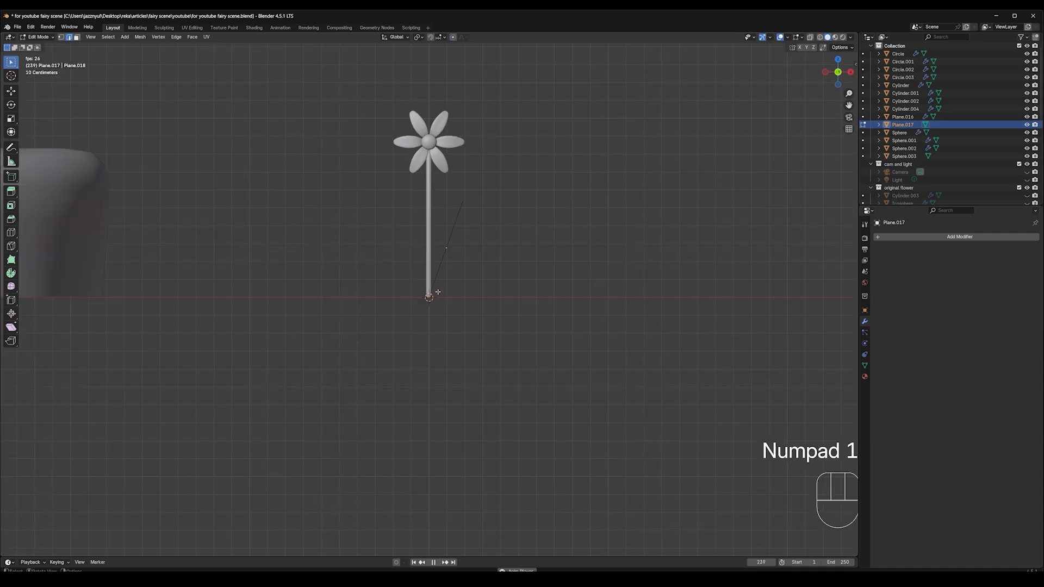
key("g")
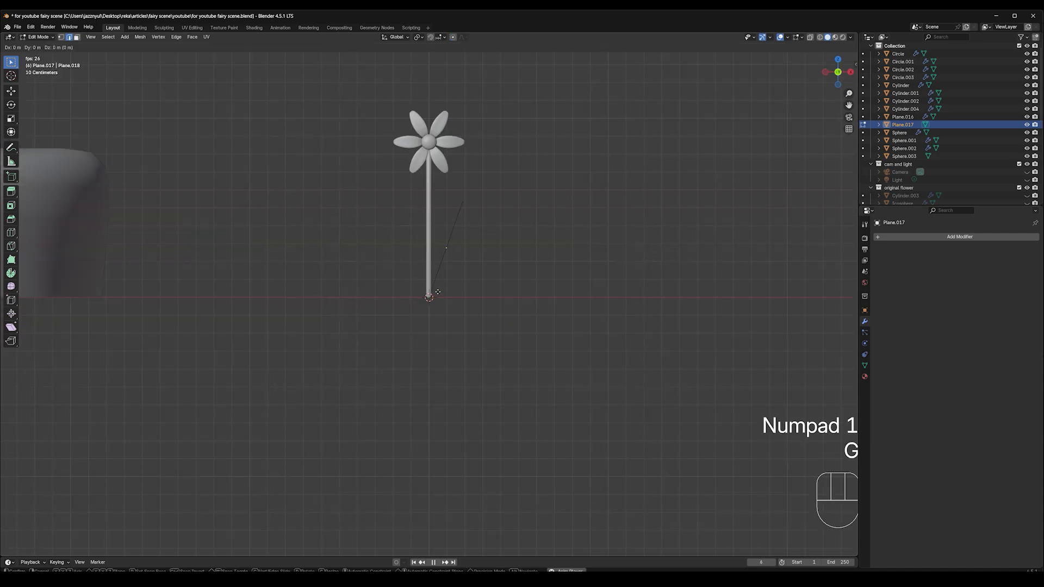
left_click(438, 296)
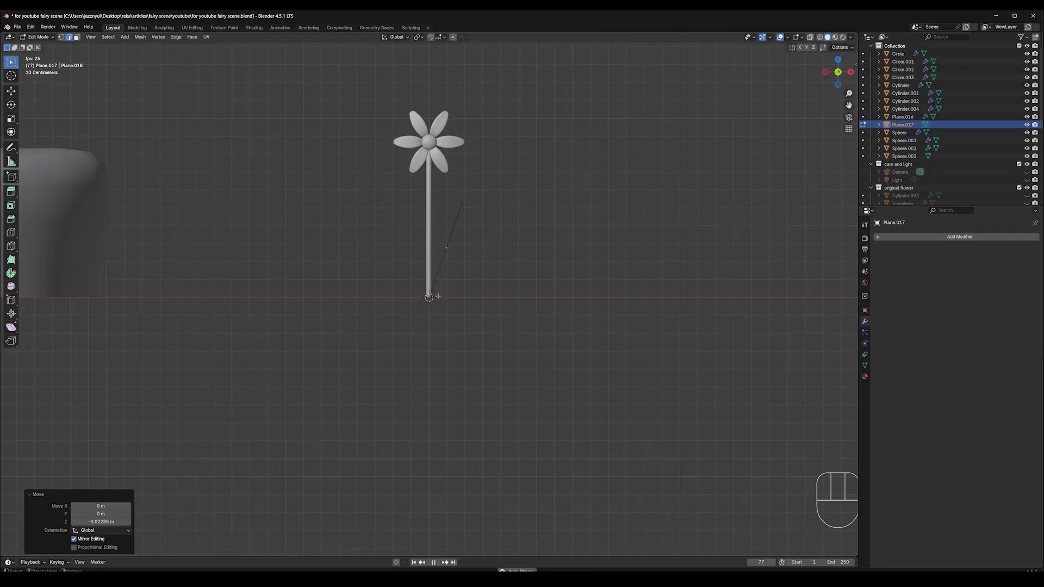
middle_click_drag(473, 268, 499, 295)
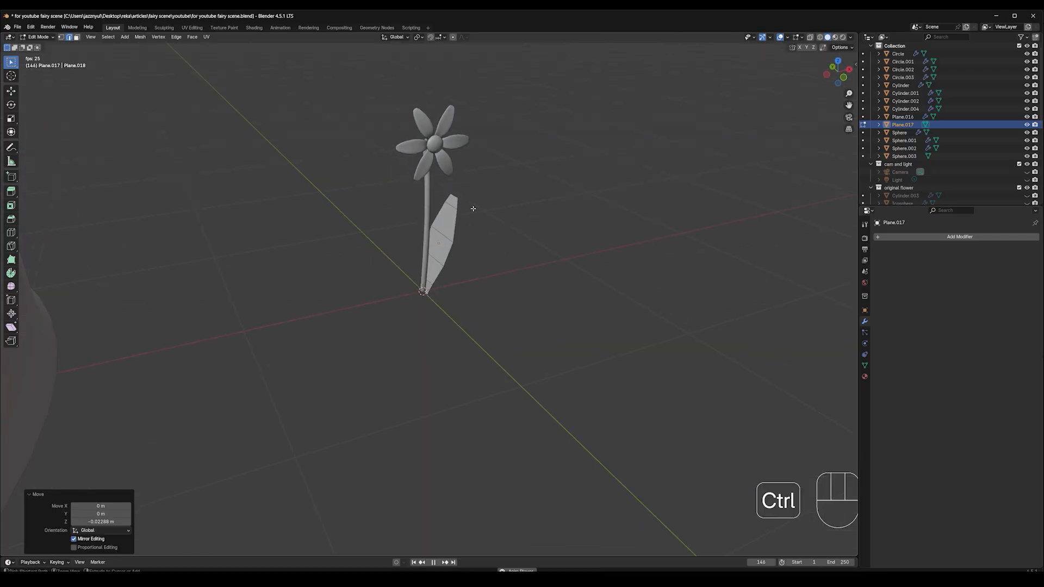
Step: Add one centred lengthwise loop cut to the leaf without sliding it, and move it about 0.017 m along X
key("ctrl+r")
left_click(446, 234)
right_click(446, 234)
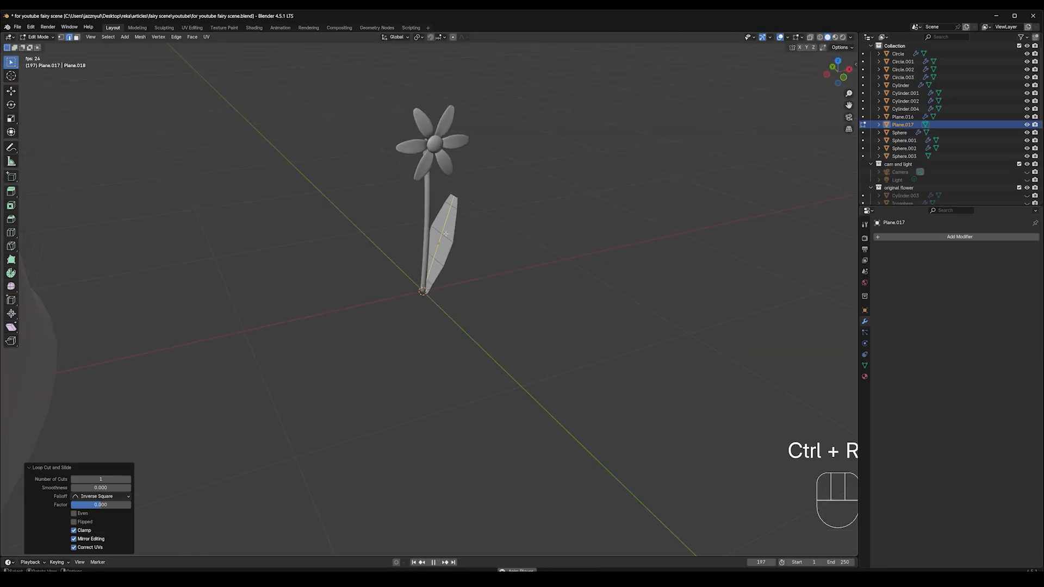
key("g")
key("x")
left_click(474, 229)
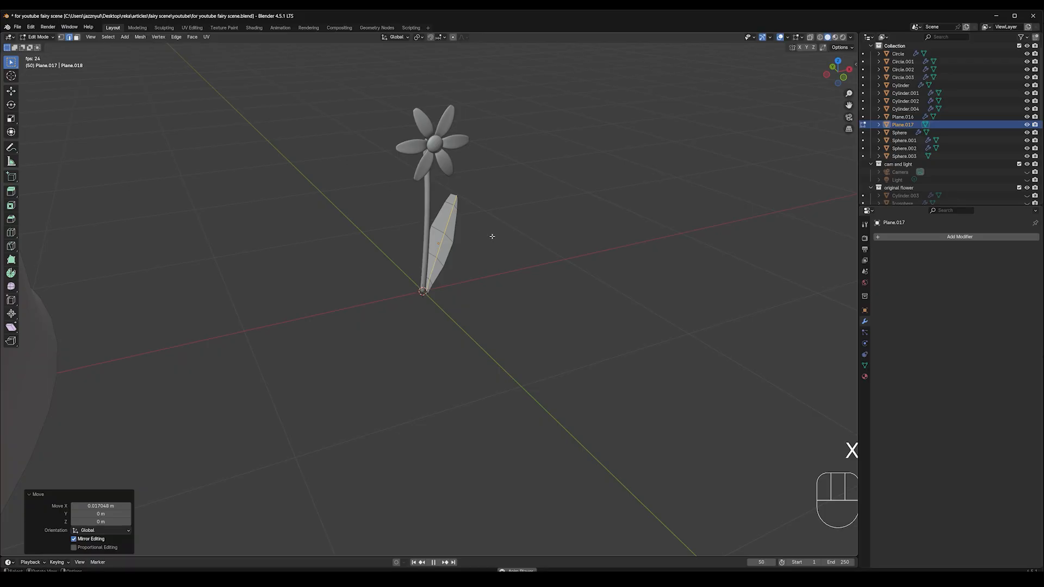
Step: With proportional editing on, move the leaf's tip edge outward about 0.085 m along X to bend the leaf
middle_click_drag(493, 236, 450, 177)
left_click(450, 195)
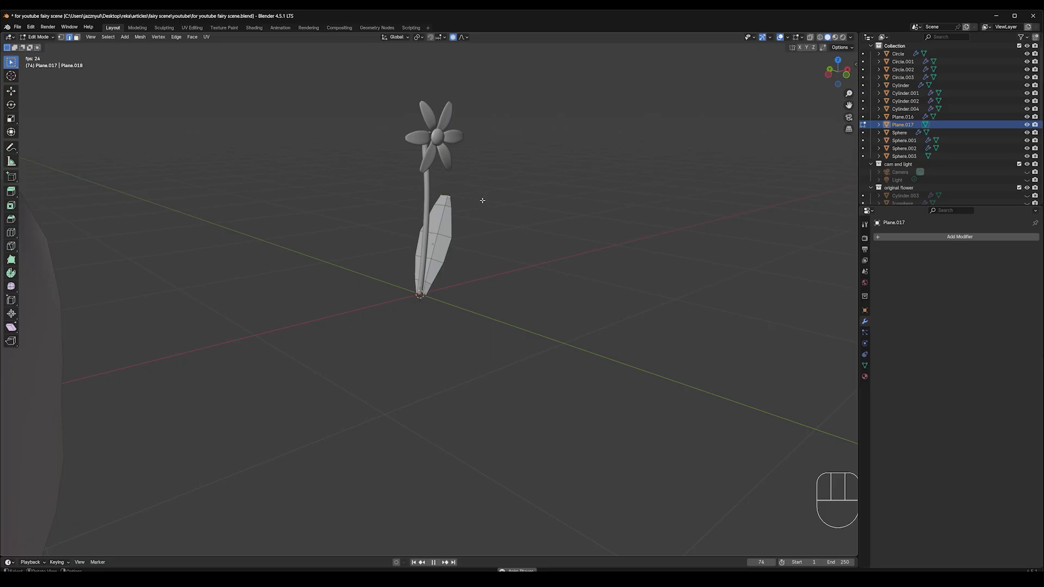
key("g")
key("x")
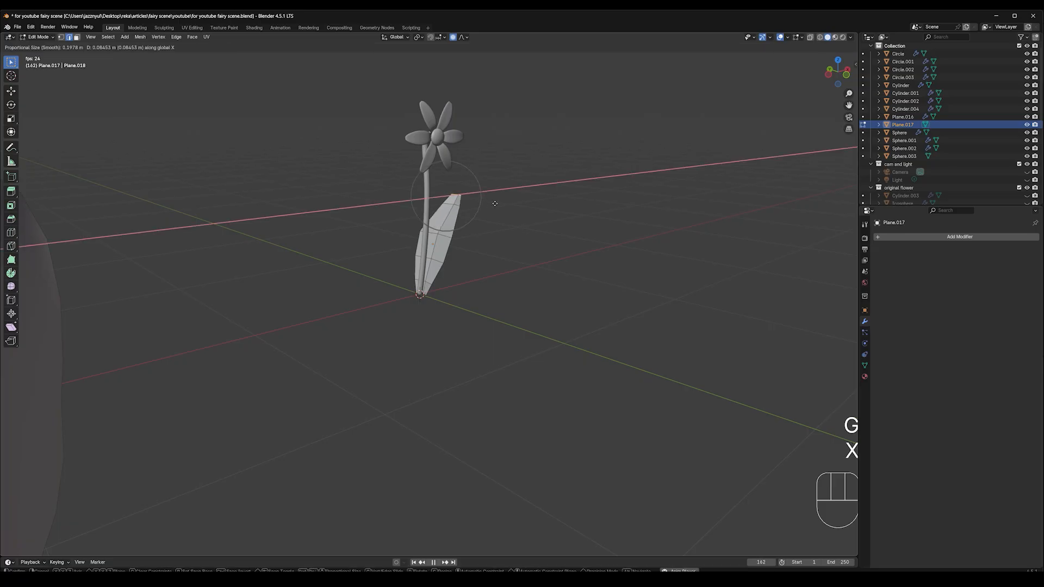
scroll(495, 203, "down", 2)
scroll(495, 203, "up", 1)
left_click(493, 203)
Step: Scale the leaf's tip to 0.477 with proportional size 0.135, and scale its base edges down to about 0.65
middle_click_drag(492, 203, 525, 228)
key("s")
left_click(483, 202)
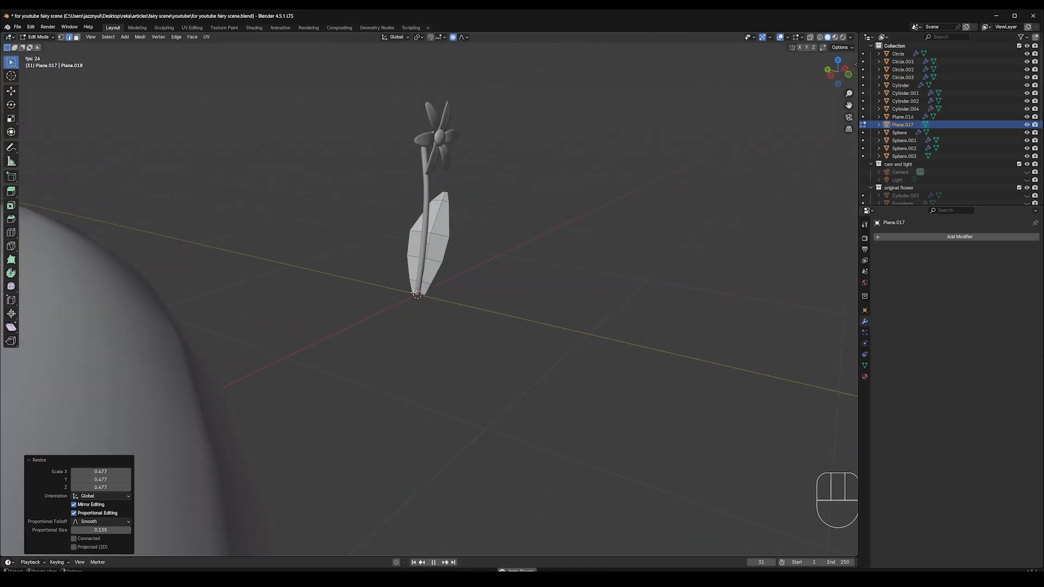
left_click(420, 296)
key("s")
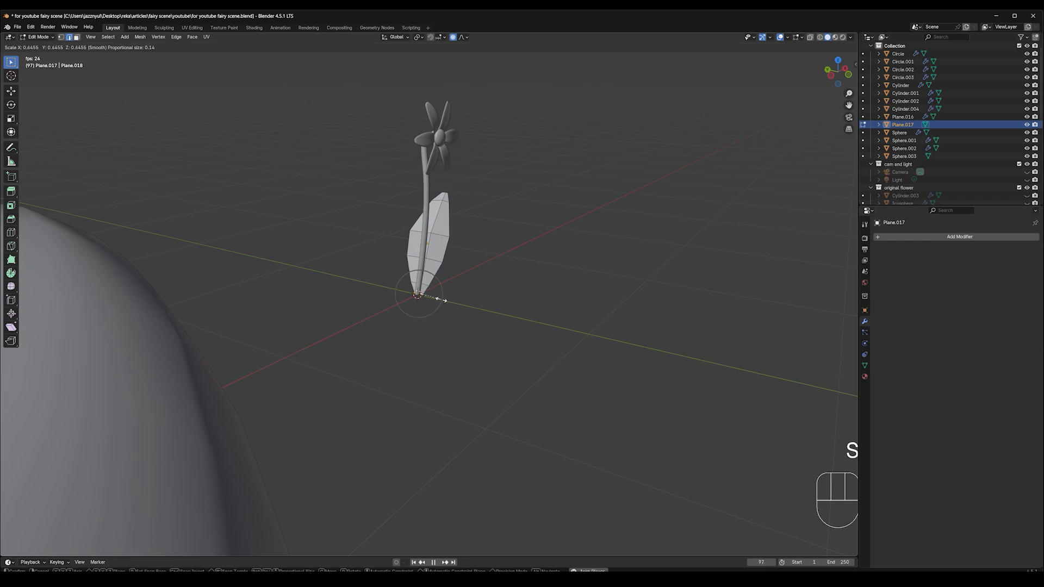
left_click(443, 298)
Step: Move the leaf's lower-middle cross edges about -0.015 m in X, 0.006 m in Y and 0.014 m in Z, and scale them to about 0.82
middle_click_drag(443, 298, 387, 292)
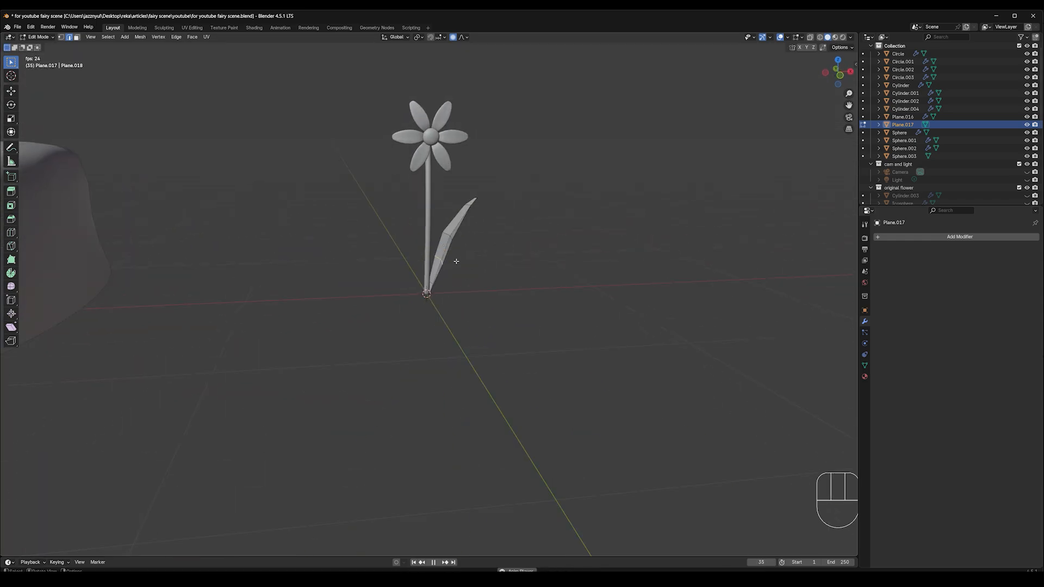
key("g")
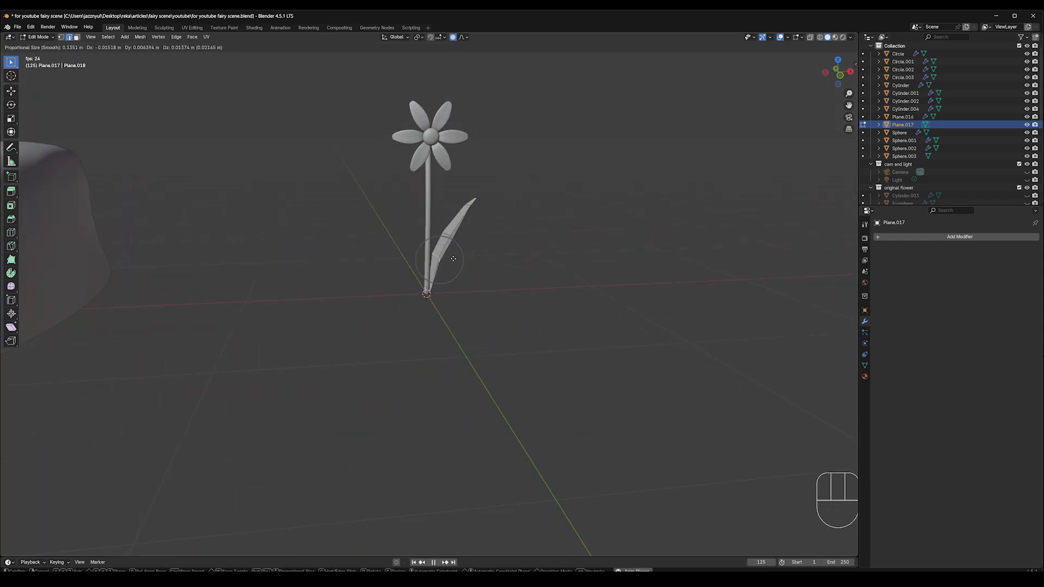
left_click(454, 259)
scroll(471, 271, "up", 1)
middle_click_drag(471, 270, 490, 249)
key("s")
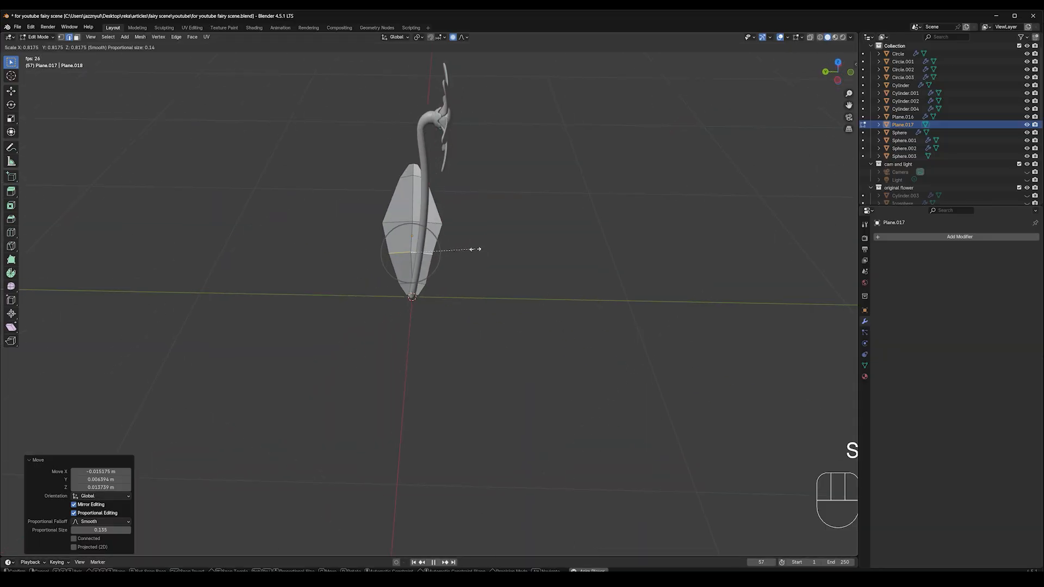
left_click(475, 249)
Step: Scale the two cross edges just above the leaf's base to 0.683 with proportional size 0.135
left_click(421, 284)
left_click(404, 283, "shift")
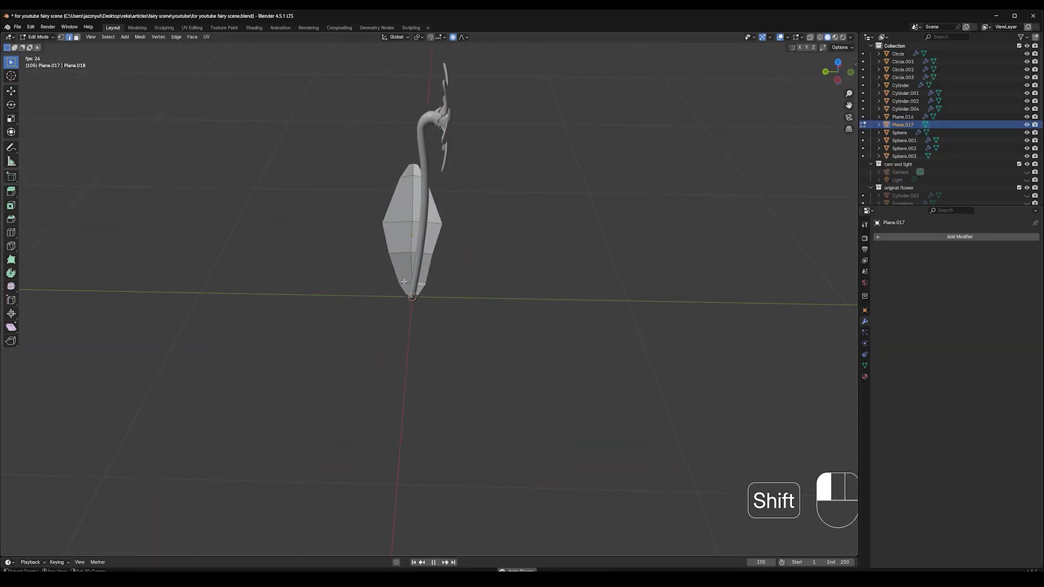
key("s")
left_click(446, 283)
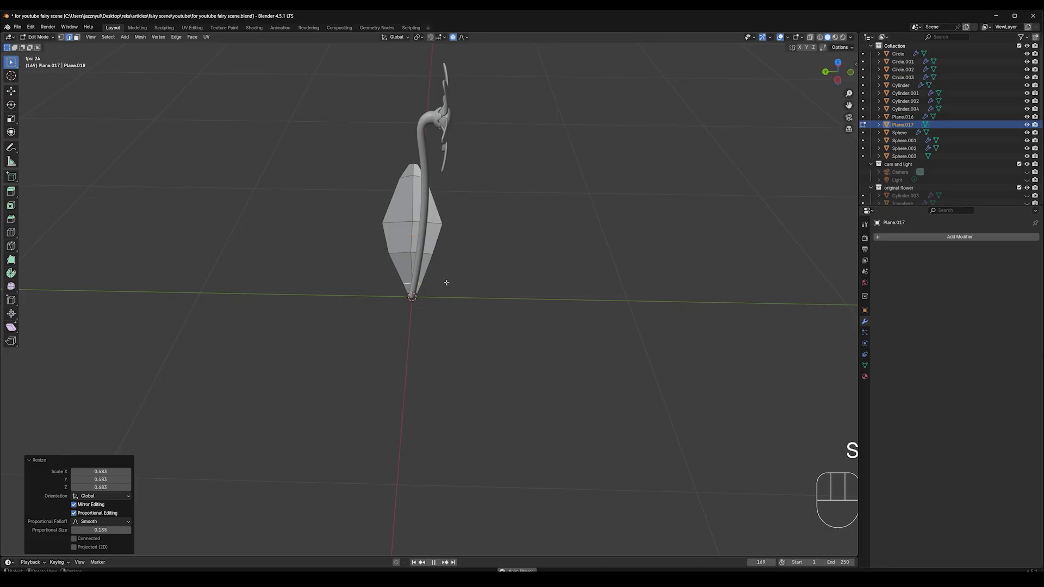
Step: Scale the leaf's widest cross edges to about 0.77 and the cross edges directly below them to 0.879
left_click(390, 218)
left_click(435, 224, "shift")
key("s")
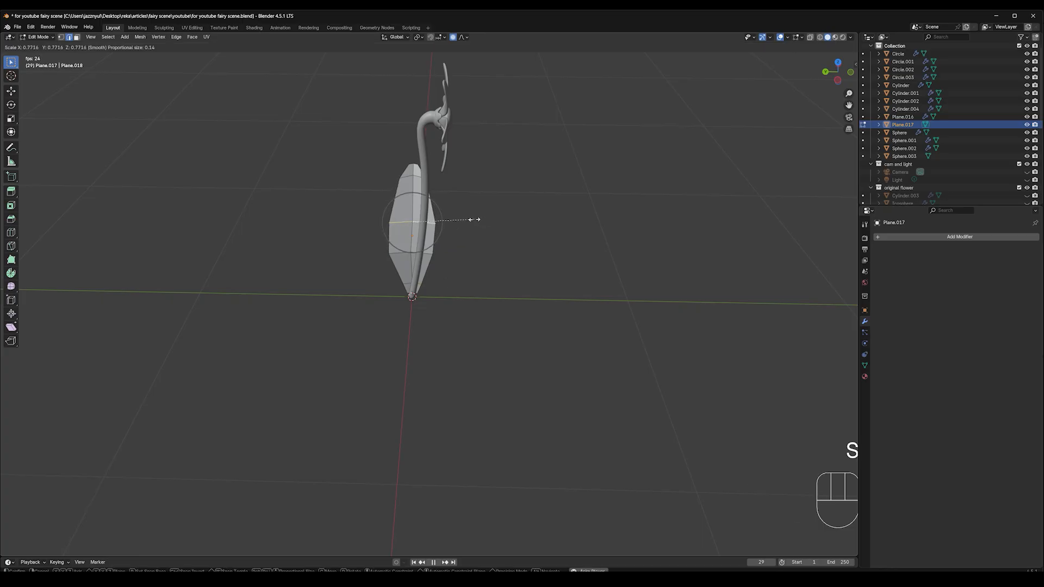
left_click(474, 220)
left_click(399, 254)
left_click(429, 254, "shift")
key("s")
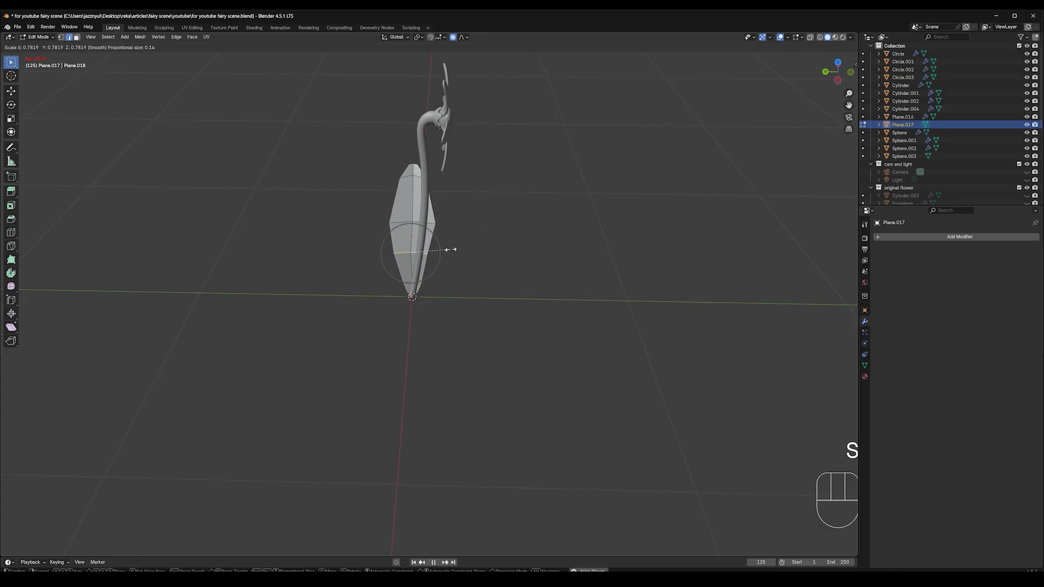
left_click(456, 250)
Step: Adjust the leaf's lengthwise edge loops along X with proportional editing, shifting the outer side loop about -0.013 m
middle_click_drag(455, 250, 498, 253)
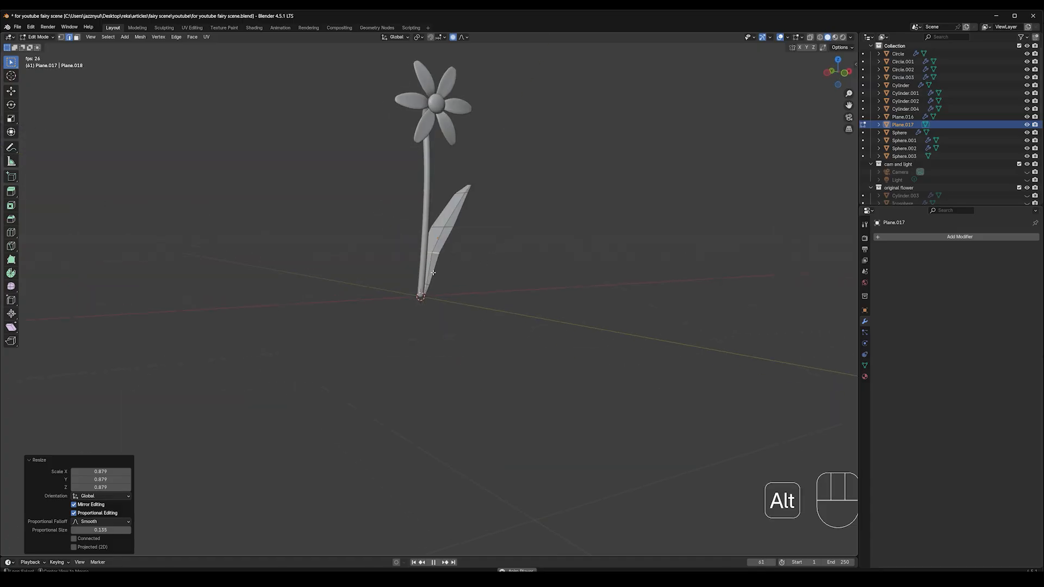
left_click(439, 272, "alt")
middle_click_drag(438, 273, 572, 264)
key("g")
key("x")
left_click(490, 265)
left_click(397, 260, "alt")
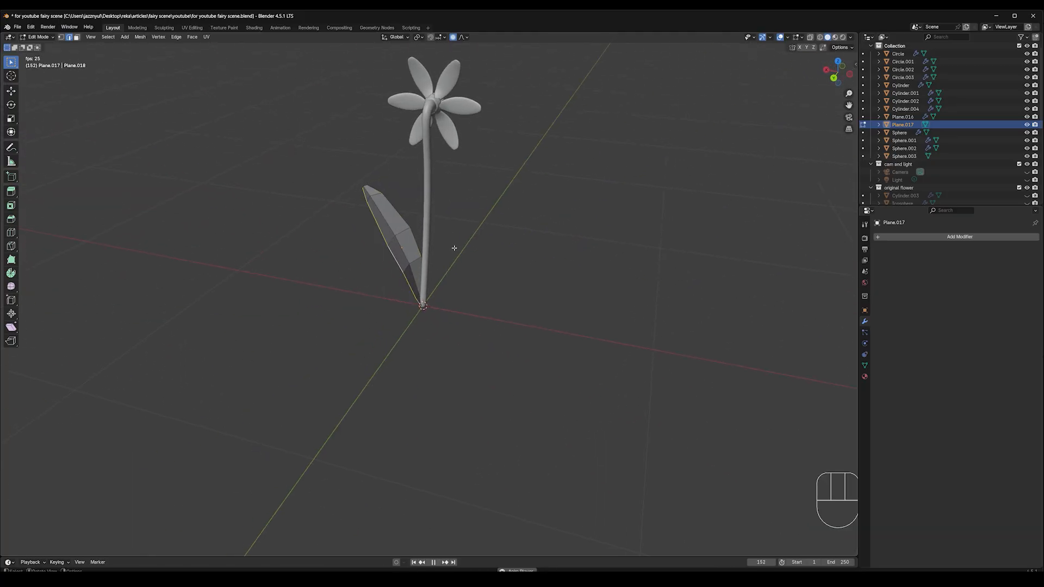
key("g")
key("x")
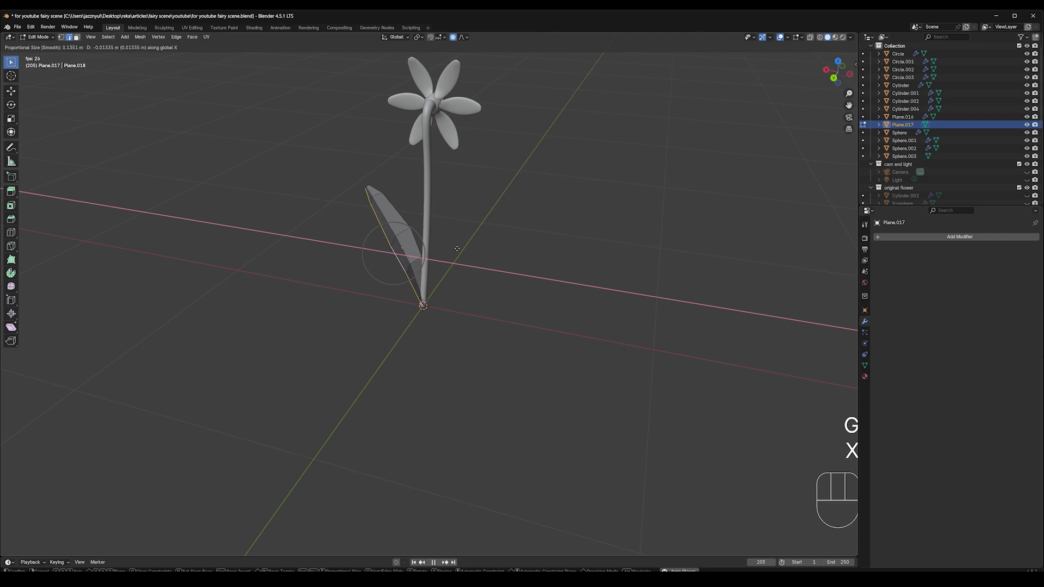
left_click(457, 248)
Step: Without proportional editing, shift the leaf's base slightly along X in two moves beside the stem, and finish editing its mesh
middle_click_drag(457, 249, 317, 315)
left_click(446, 299)
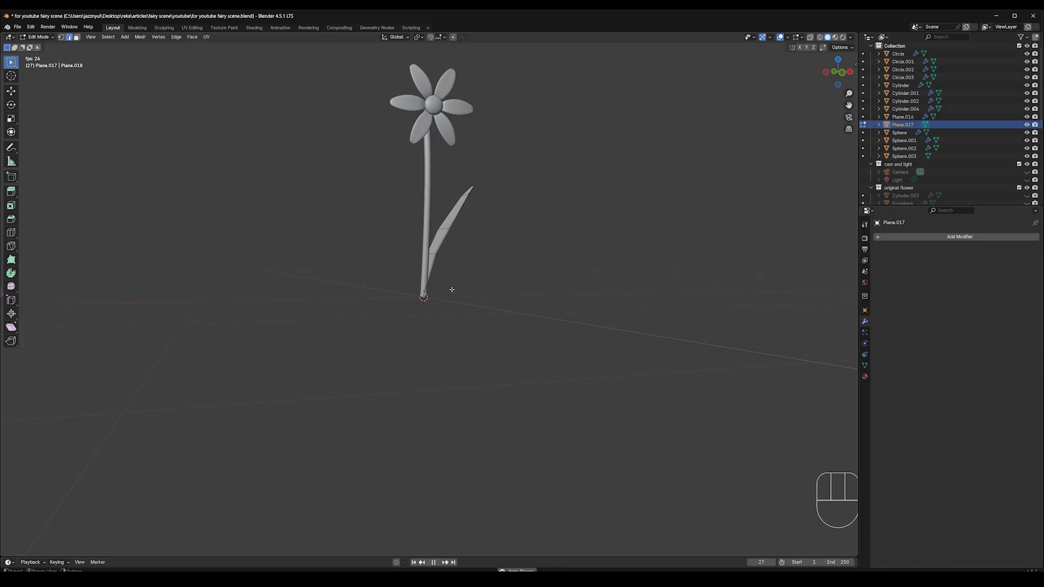
key("g")
key("x")
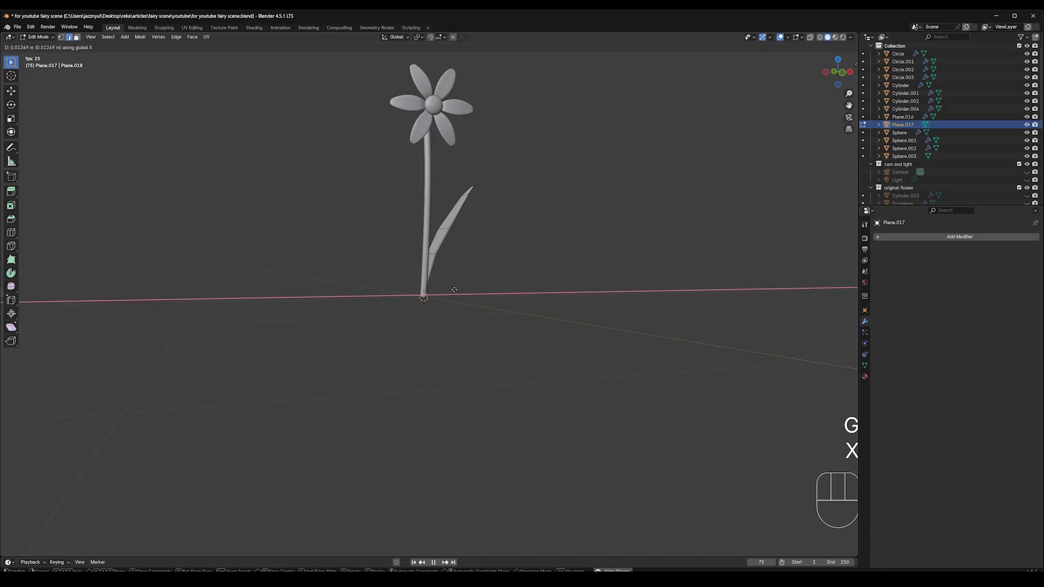
left_click(456, 289)
middle_click_drag(455, 292, 505, 294)
key("g")
key("x")
left_click(457, 289)
key("Tab")
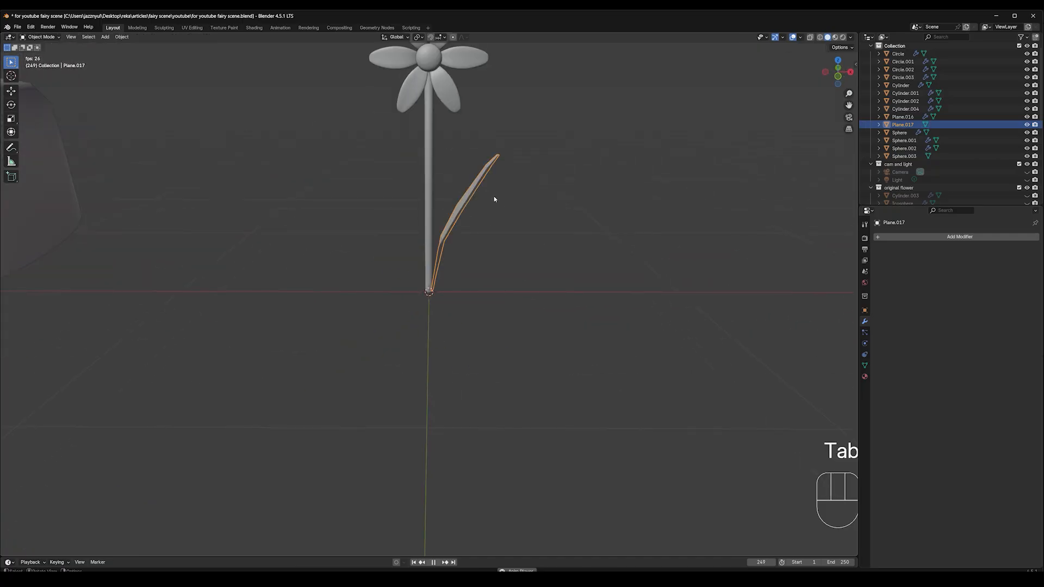
Step: Add a Solidify modifier to the leaf to give it thickness
middle_click_drag(493, 196, 546, 199)
left_click(925, 237)
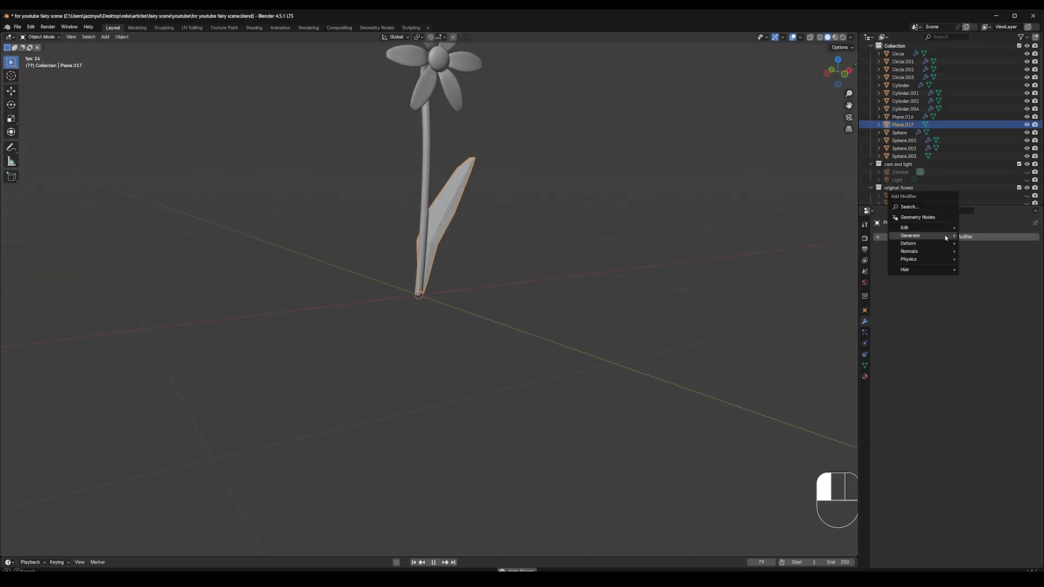
mouse_move(924, 235)
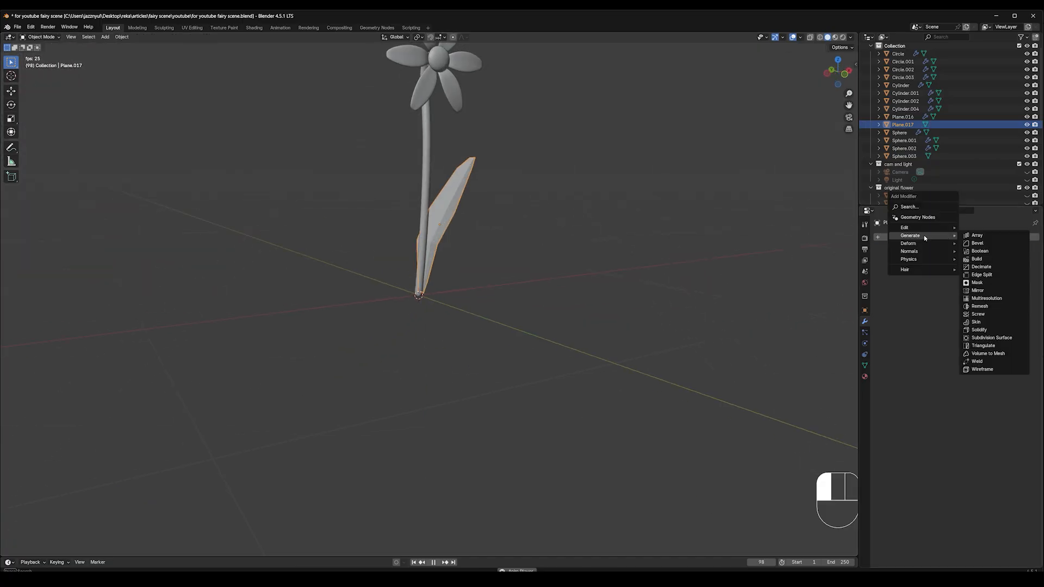
left_click(974, 331)
middle_click_drag(669, 303, 667, 323)
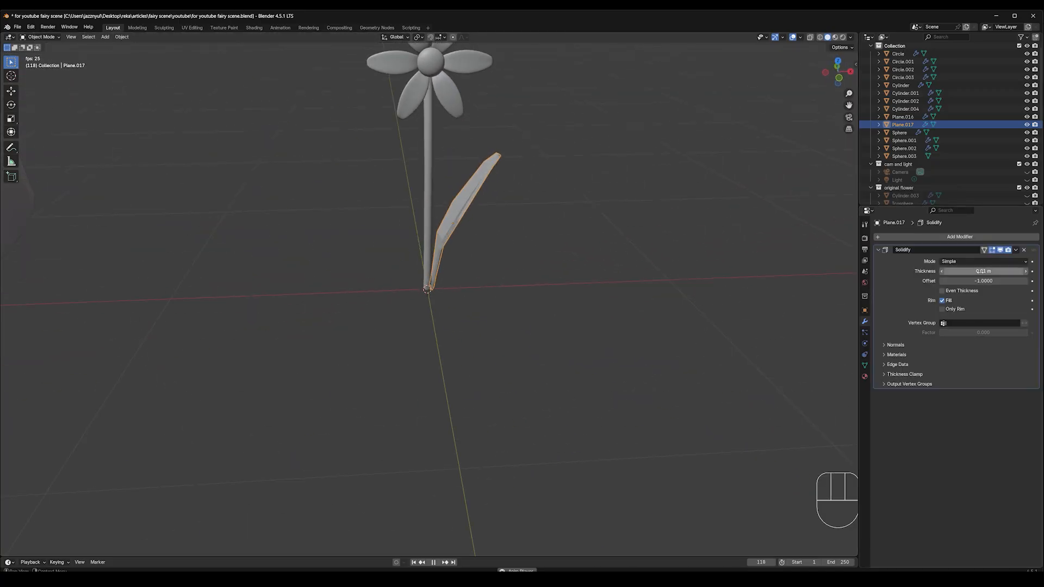
Step: Apply the leaf's Solidify modifier and add a Subdivision Surface modifier at level 2
left_click(1016, 250)
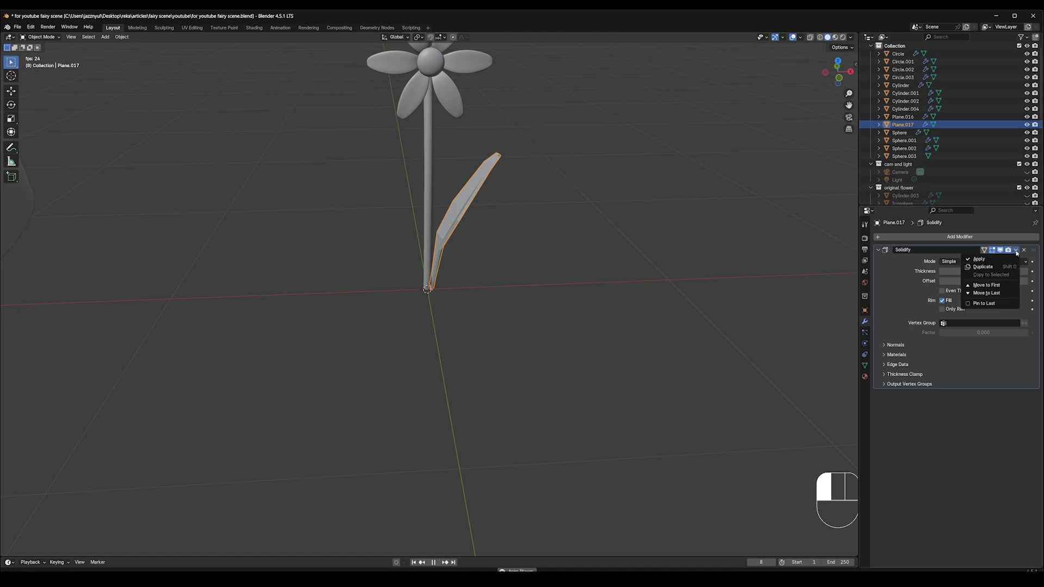
left_click(991, 260)
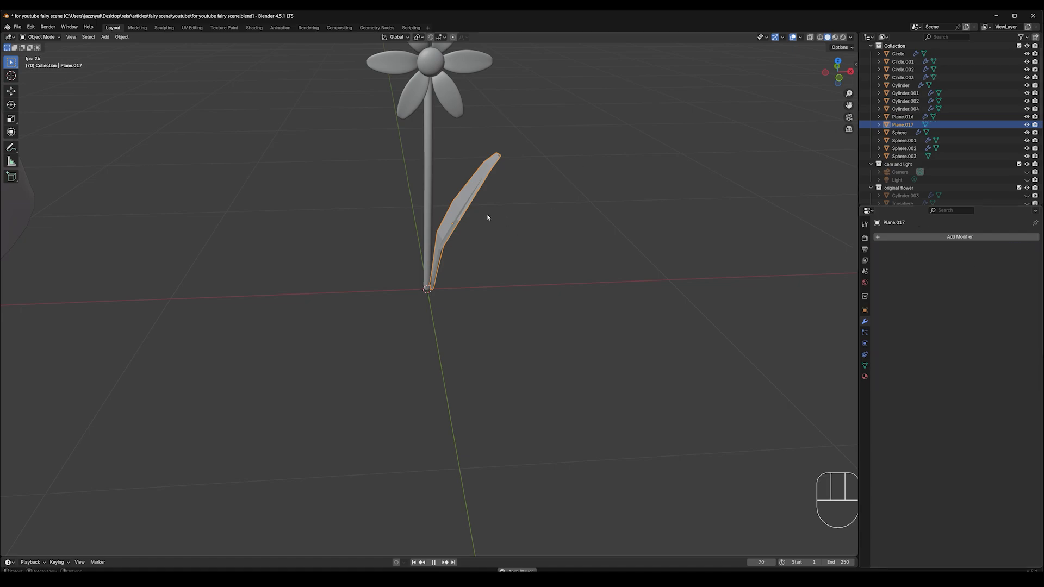
key("ctrl+2")
middle_click_drag(494, 226, 546, 217)
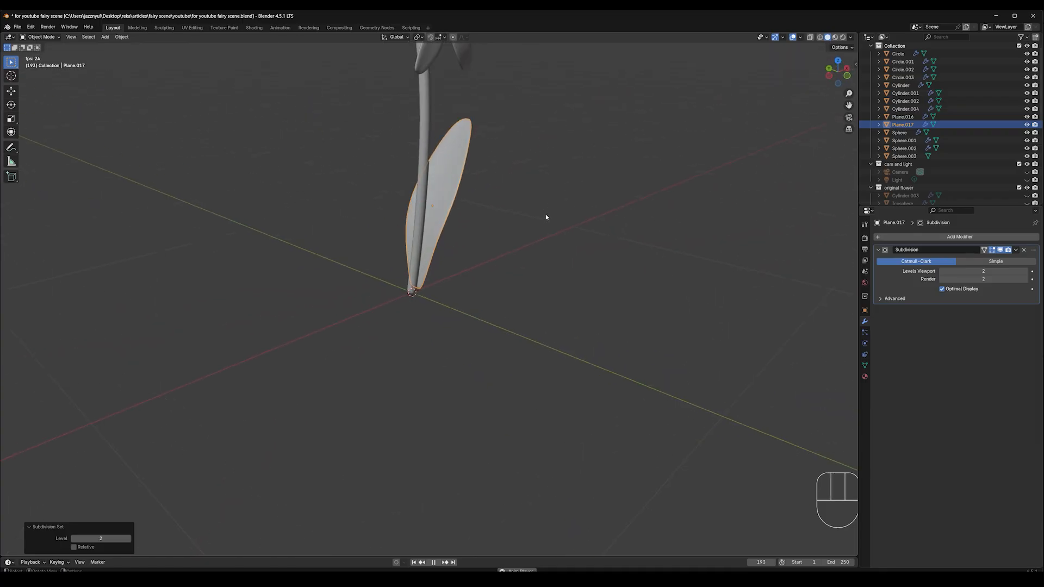
Step: Shade the leaf smooth and move it about -0.009 m along X against the base of the stem
right_click(444, 161)
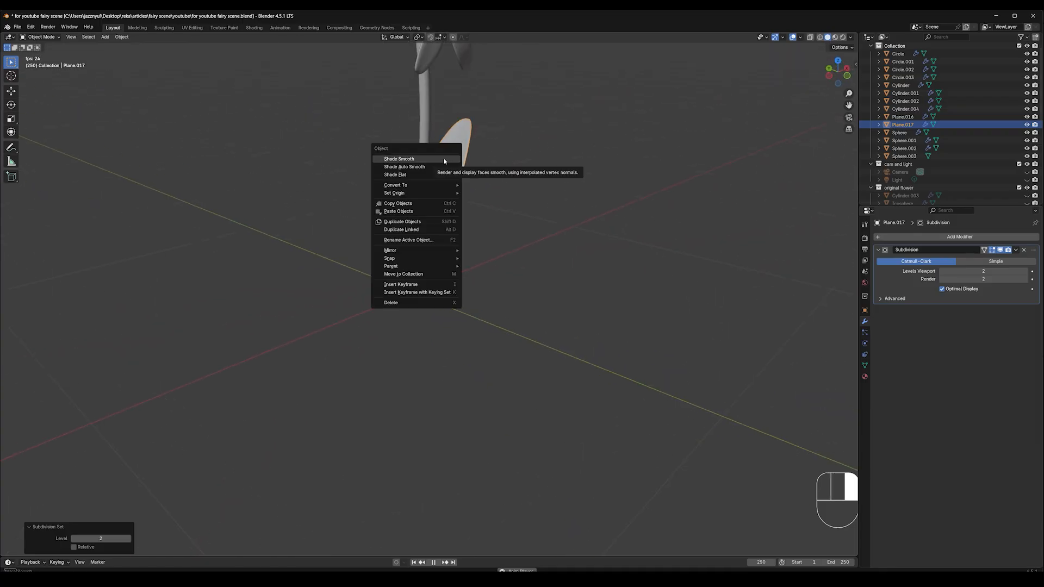
left_click(444, 160)
middle_click_drag(499, 171, 538, 214)
key("g")
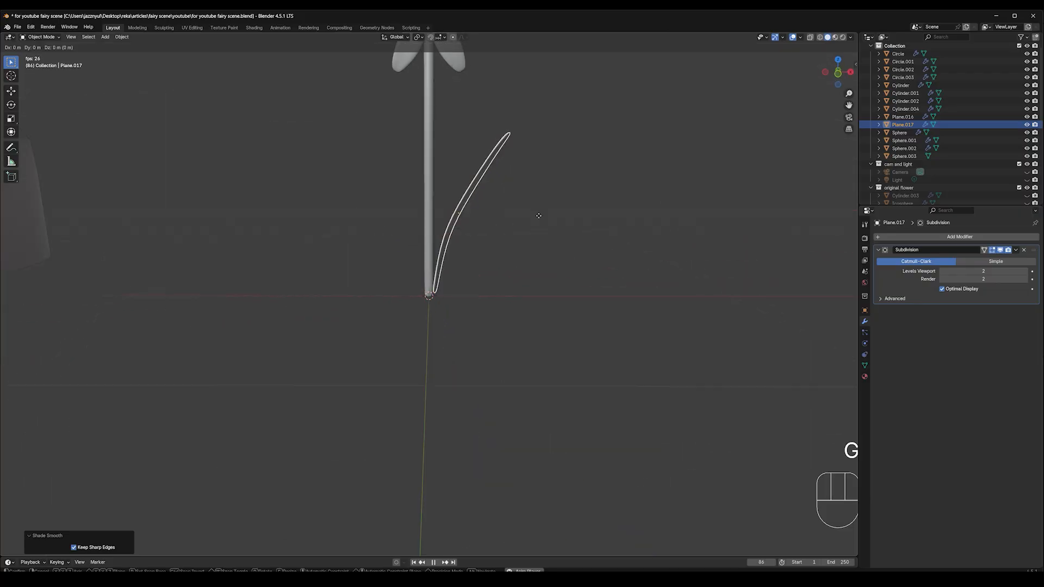
key("x")
left_click(536, 217)
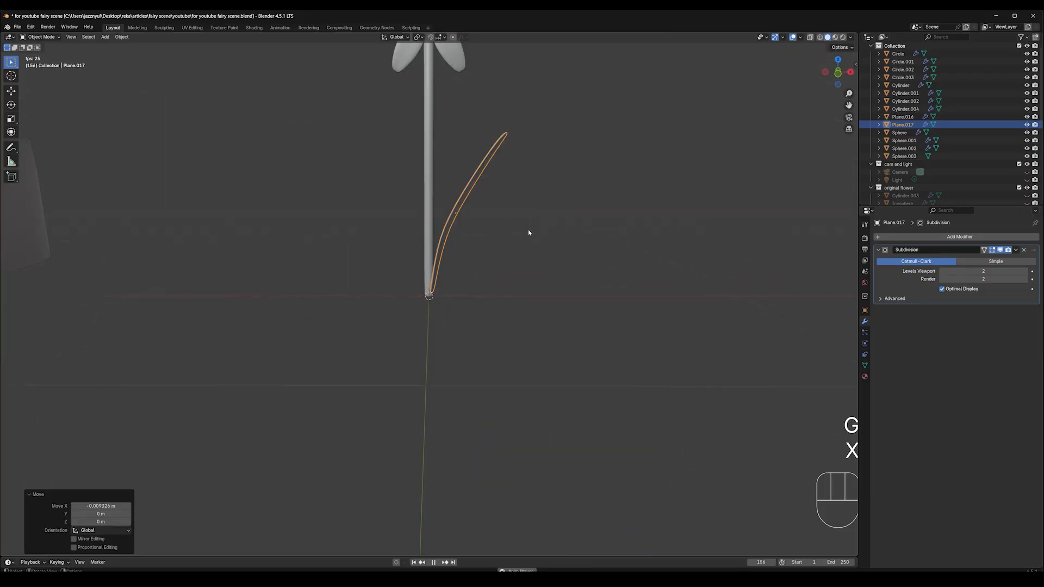
Step: Select the whole flower and, in front view, move it about -4 m in X and 0.78 m in Z onto the forest base
scroll(534, 229, "down", 6)
mouse_move(534, 228)
middle_mouse_down()
mouse_move(586, 240)
mouse_move(499, 239)
mouse_move(536, 227)
mouse_move(510, 240)
mouse_move(527, 228)
middle_mouse_up()
scroll(527, 227, "down", 2)
left_click_drag(401, 218, 515, 332)
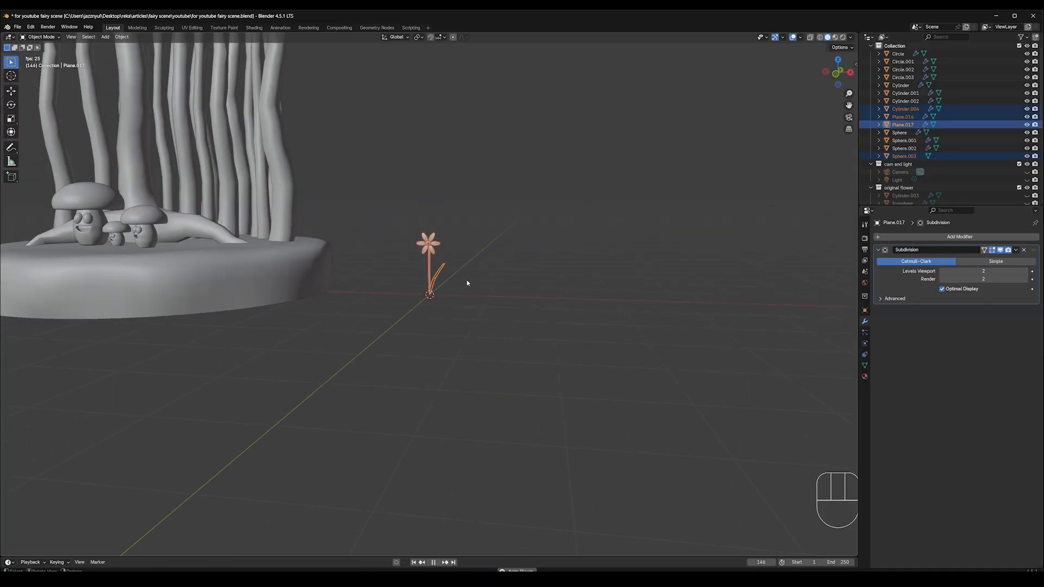
key("KP_1")
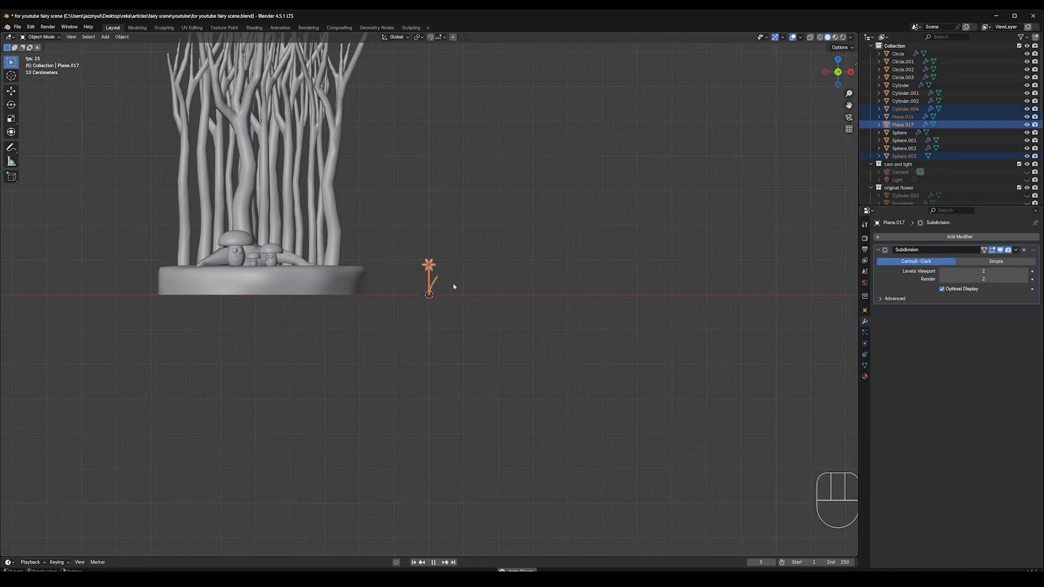
key("g")
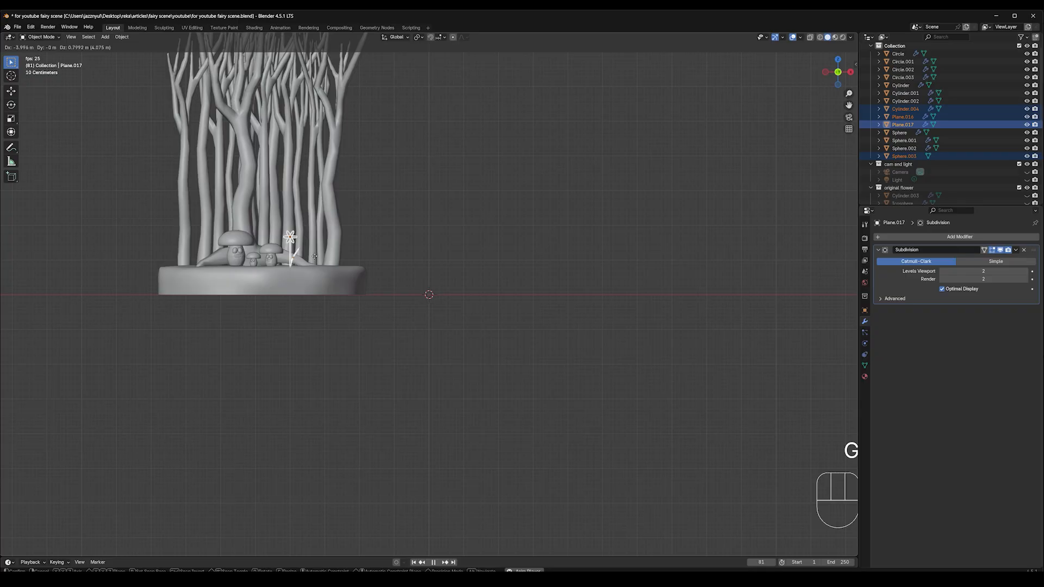
left_click(314, 256)
Step: Move the flower about -0.54 m along Y, in front of the tree roots beside the mushrooms
mouse_move(314, 256)
middle_mouse_down()
mouse_move(329, 275)
mouse_move(312, 272)
middle_mouse_up()
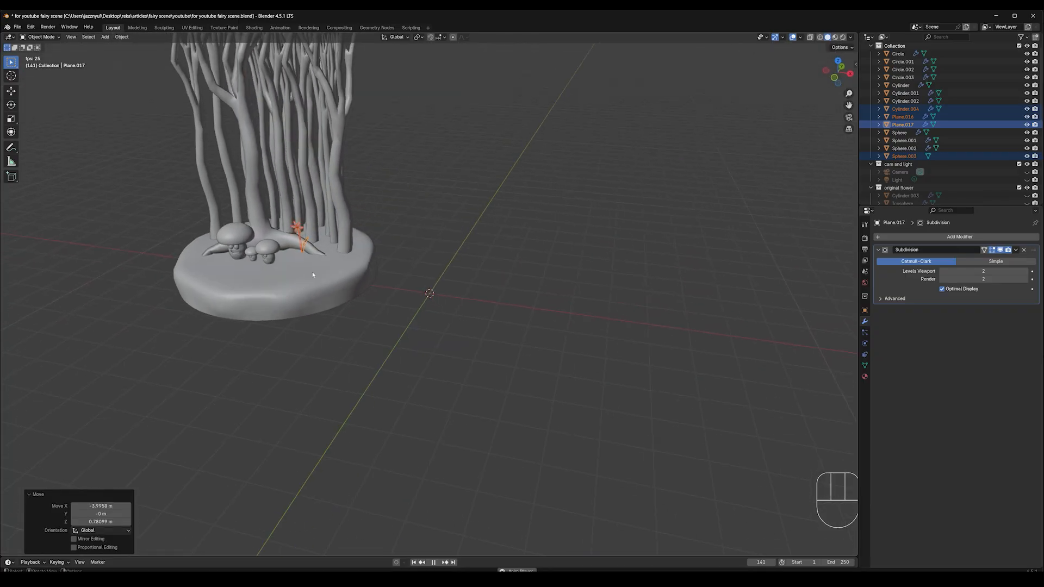
key("g")
key("y")
left_click(400, 238)
middle_click_drag(400, 237, 436, 225)
Step: Adjust the flower's height along Z so the stem meets the ground, and rotate the whole flower around Z
key("KP_1")
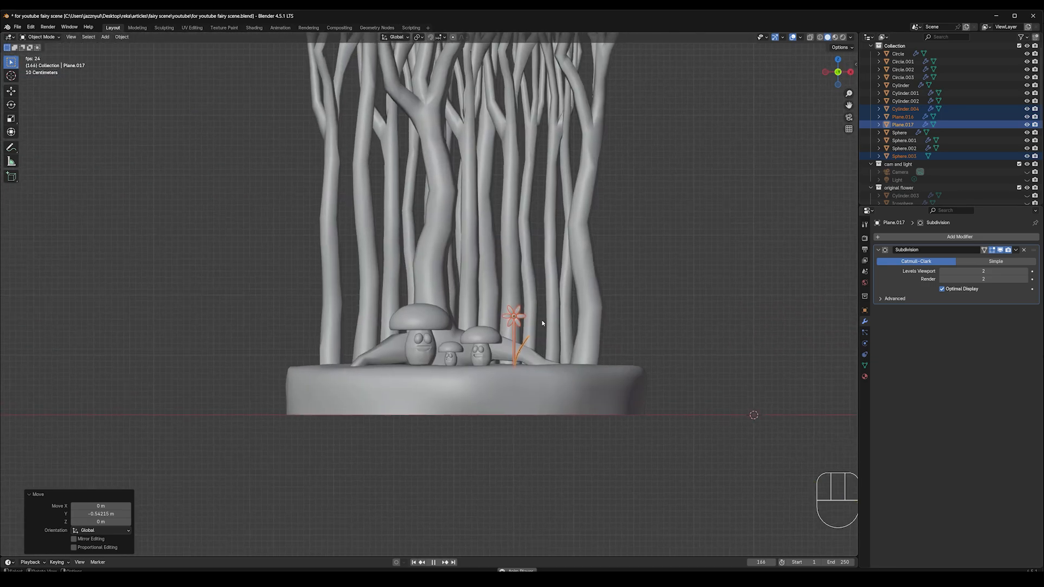
key("g")
key("z")
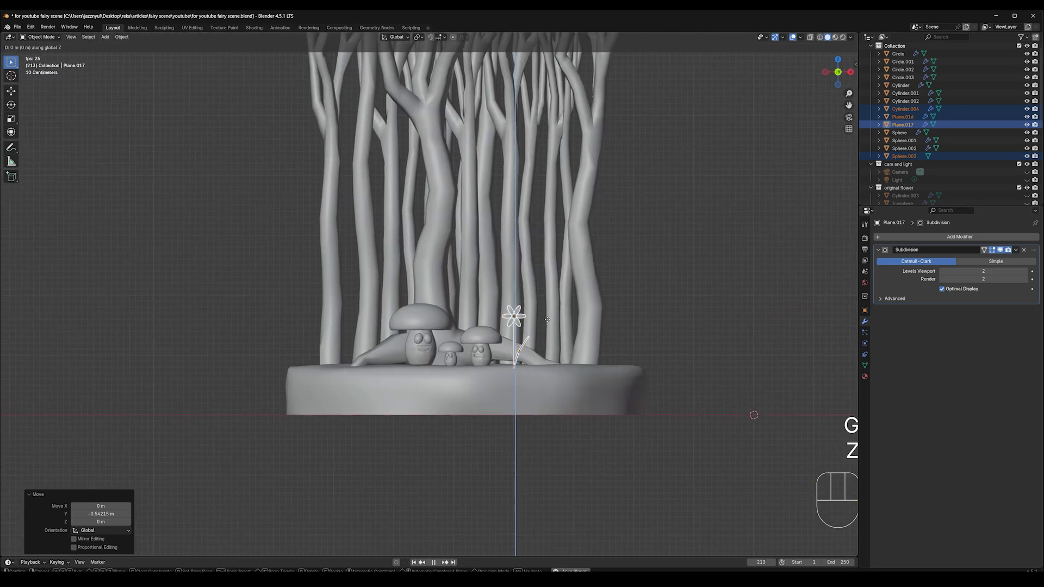
key("z")
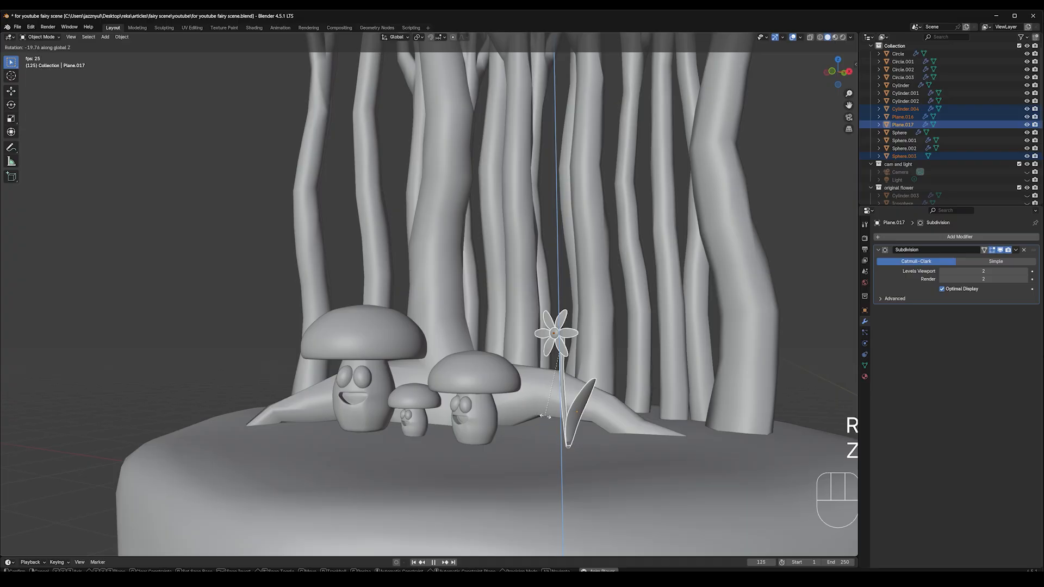
left_click(587, 408)
scroll(588, 408, "down", 5)
middle_click_drag(591, 394, 615, 410)
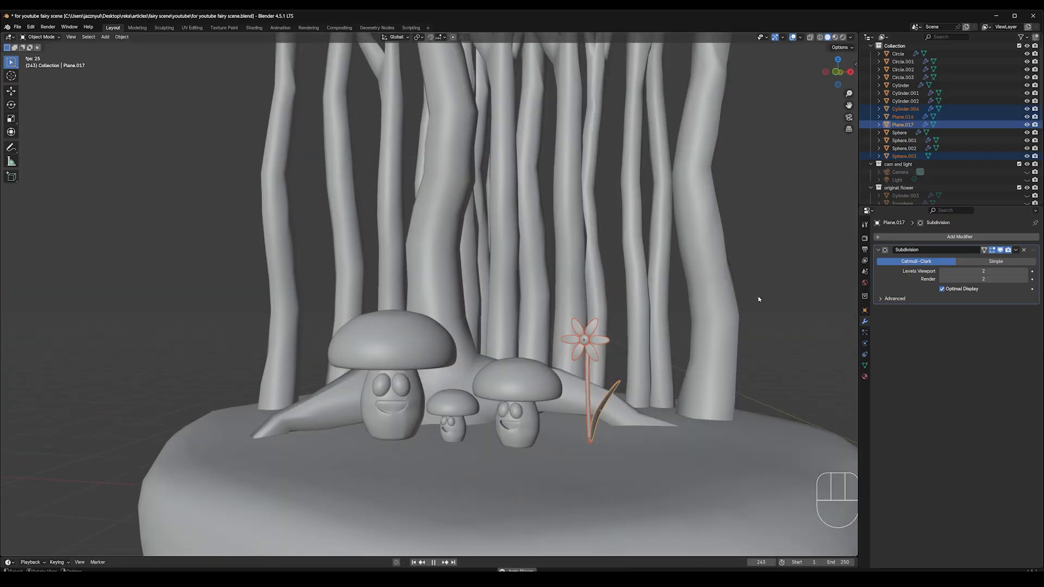
Step: Deselect the flower and preview the scene in Material Preview and Rendered viewport shading
left_click(761, 302)
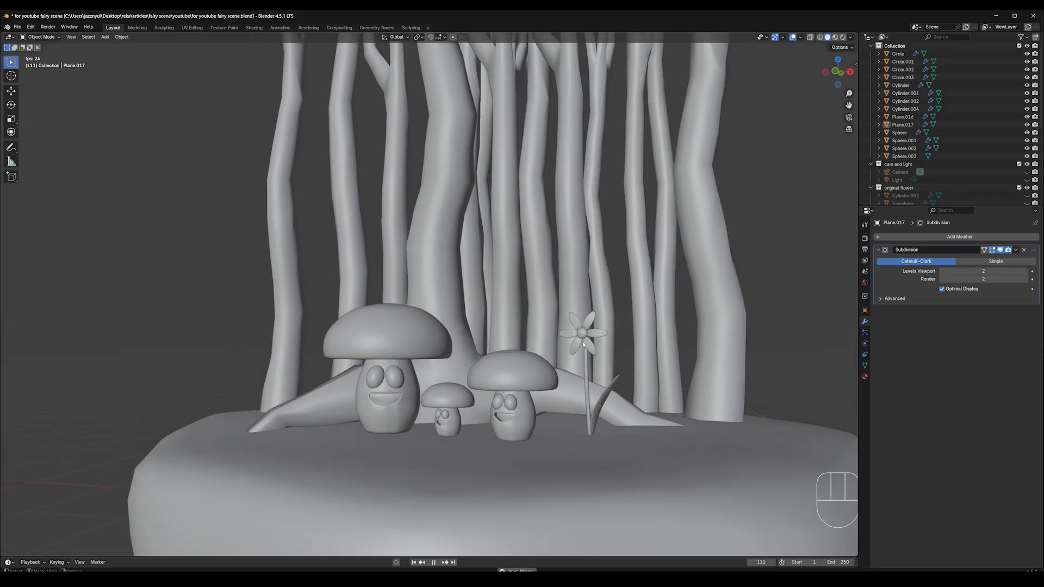
left_click(836, 37)
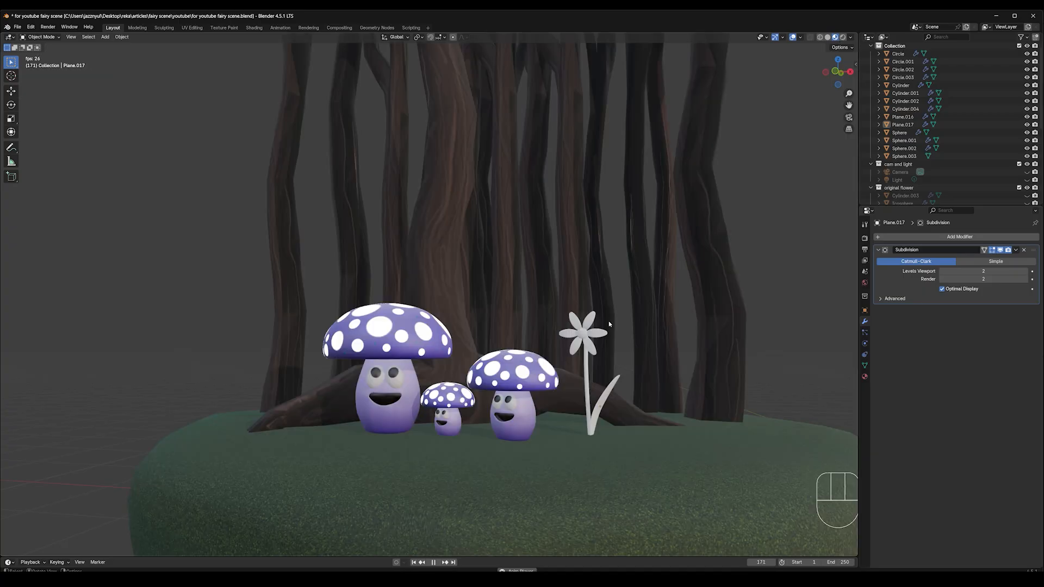
left_click(843, 37)
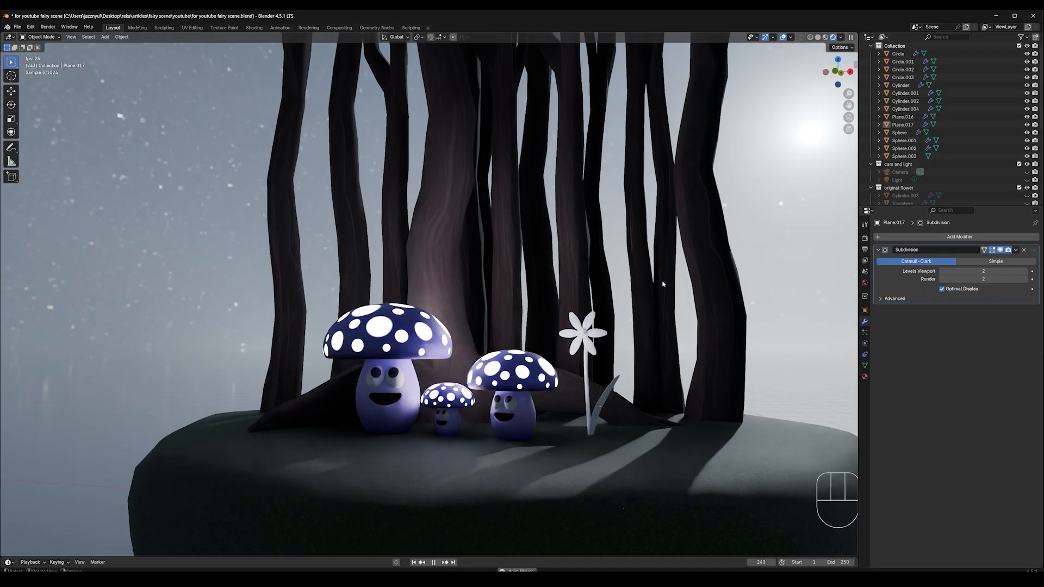